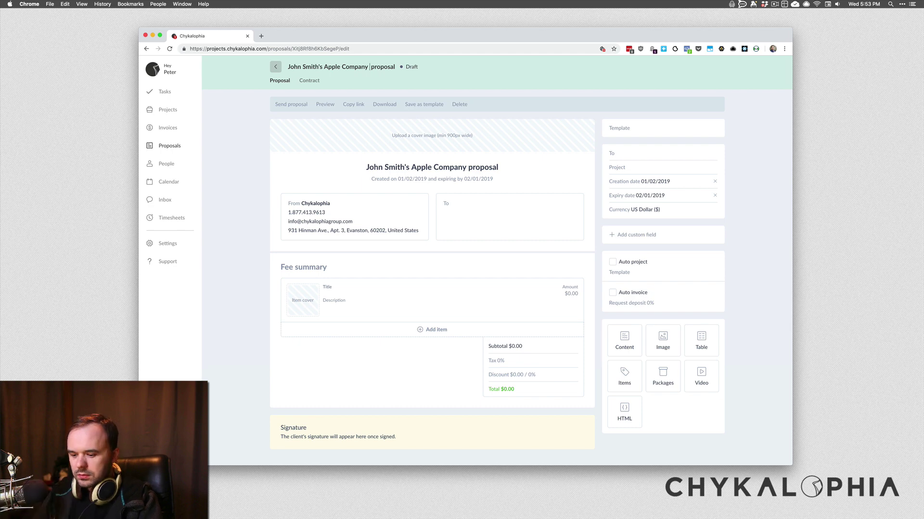
Extend the proposal title after the company name so that it ends with "Strategy Proposal".
type("Strategy")
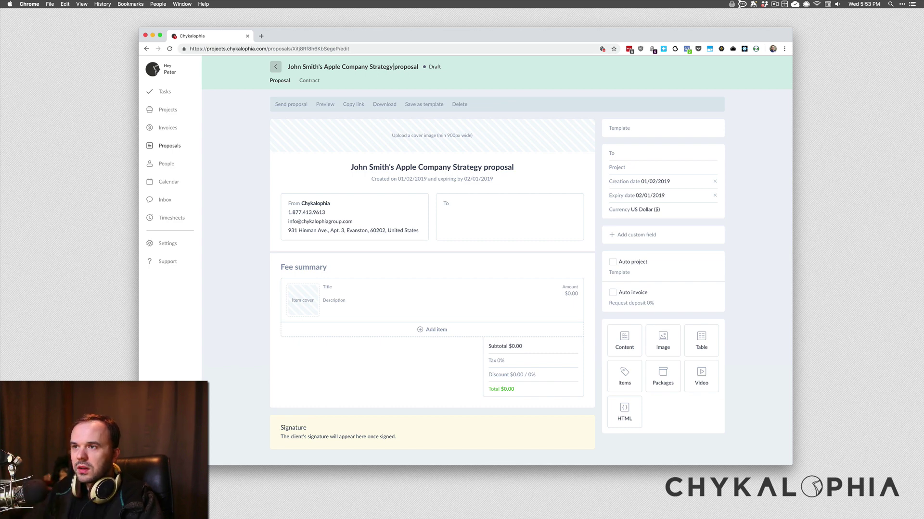
key("BackSpace")
type("P")
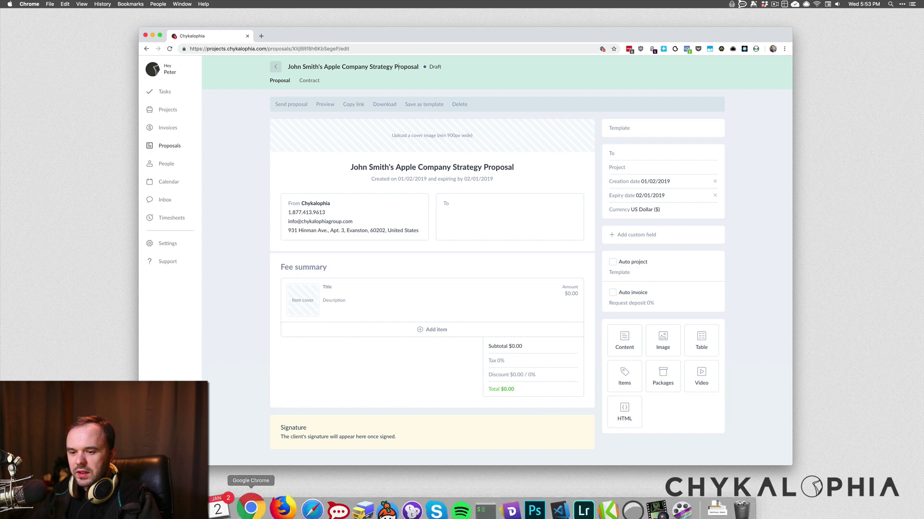
Switch to another Chrome window, view the second proposal in the proposals list as an example, and minimize that window.
right_click(250, 500)
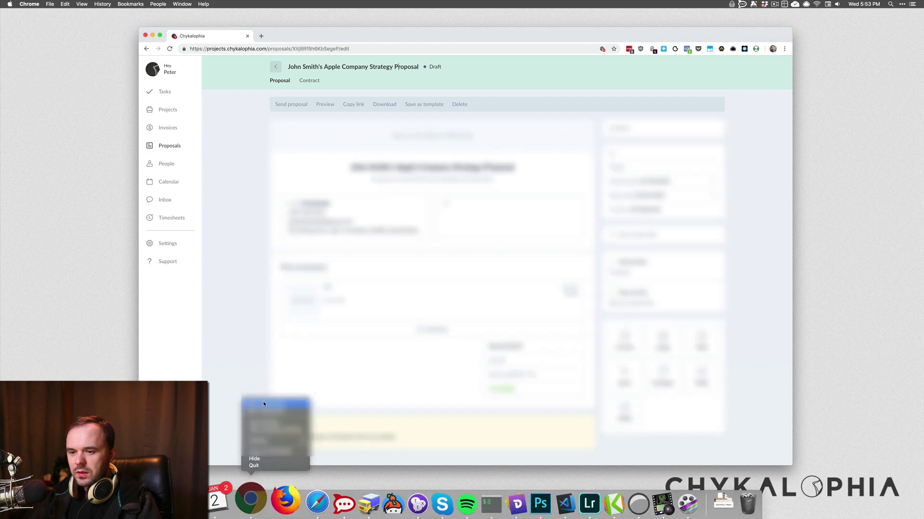
left_click(263, 404)
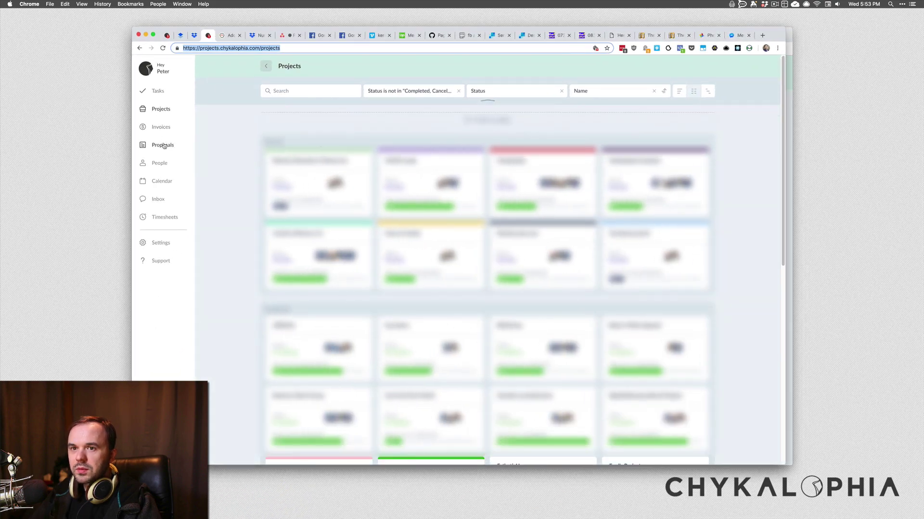
left_click(162, 144)
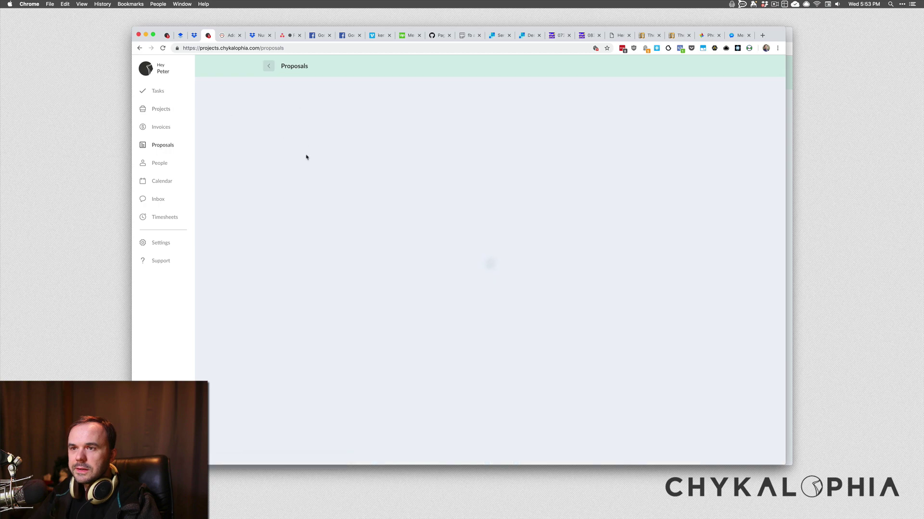
left_click(305, 149)
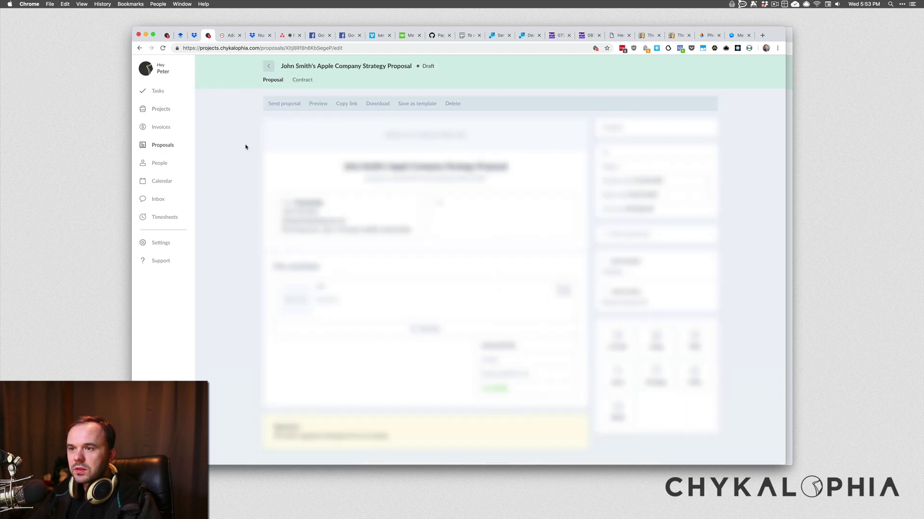
left_click(140, 48)
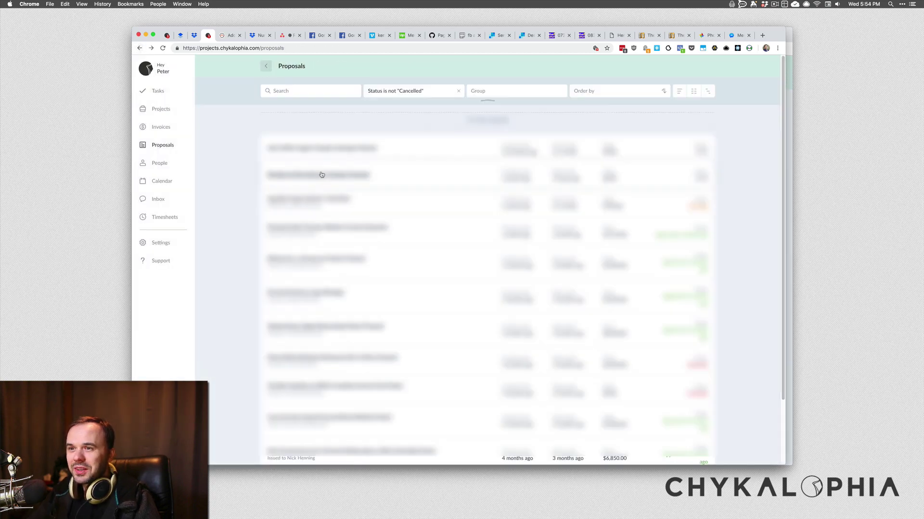
left_click(320, 174)
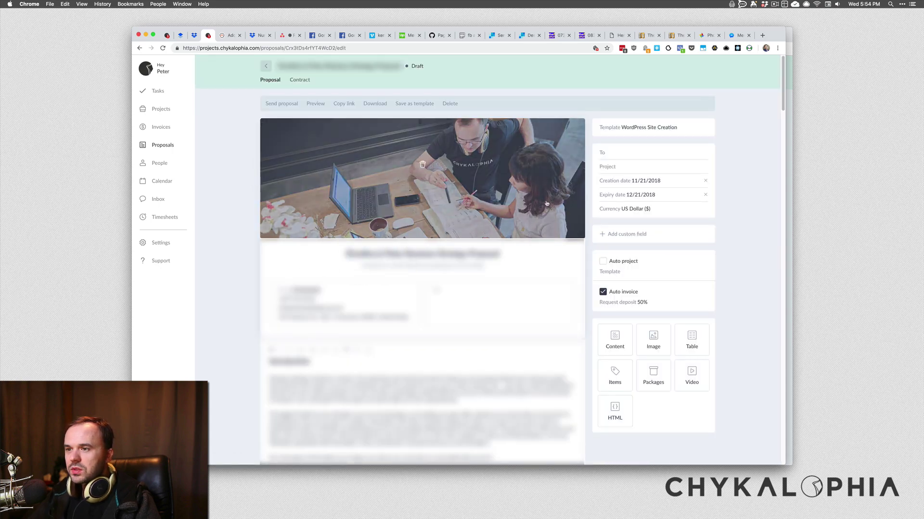
left_click(145, 35)
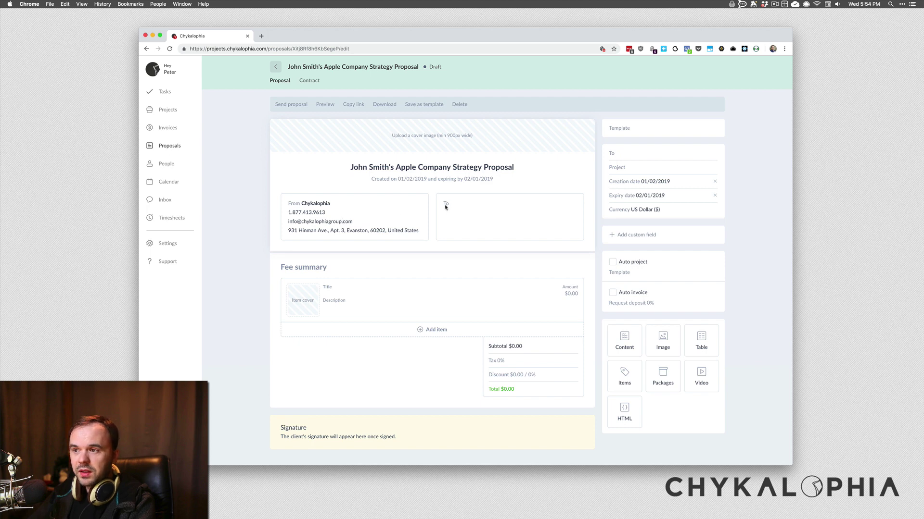
Check which existing contacts are available as the proposal's recipient without choosing one.
left_click(620, 154)
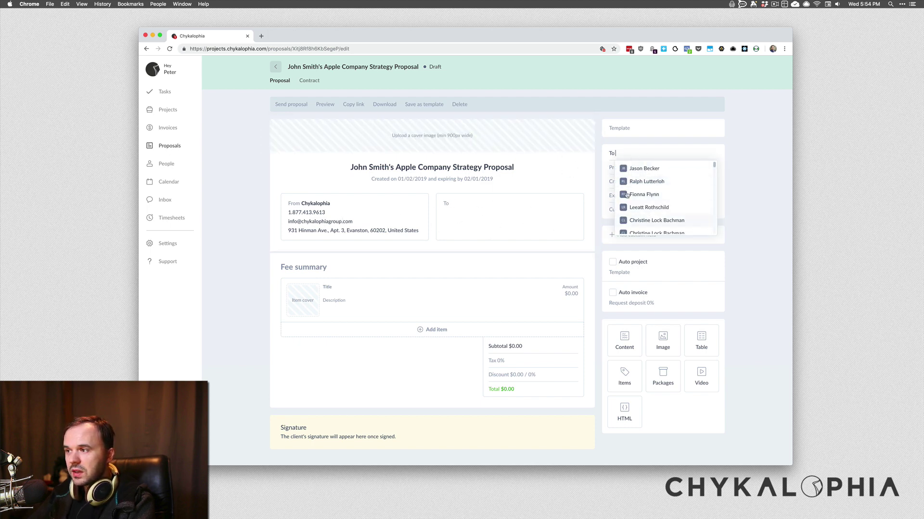
left_click(553, 140)
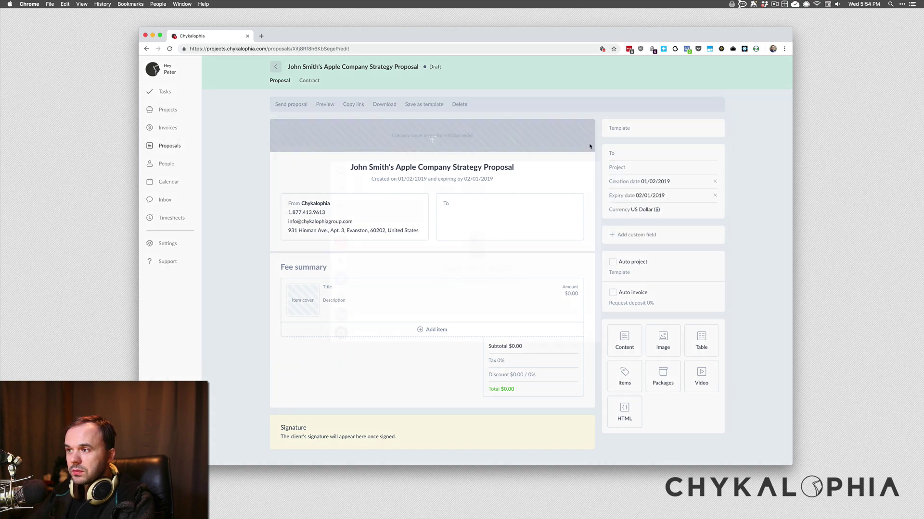
left_click(593, 170)
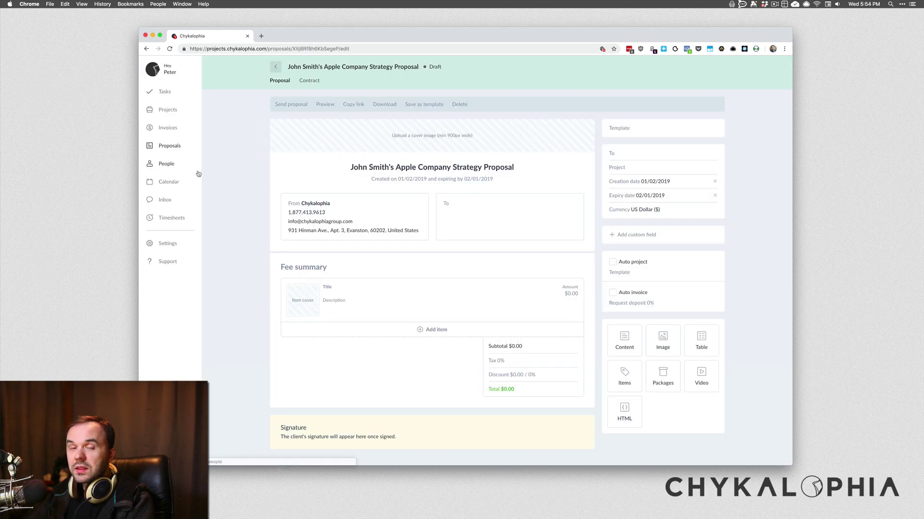
left_click(653, 156)
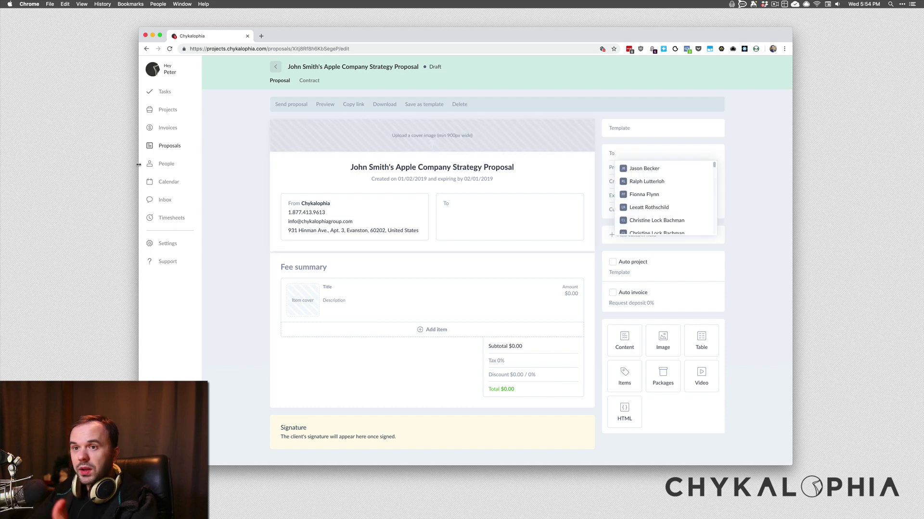
left_click(236, 157)
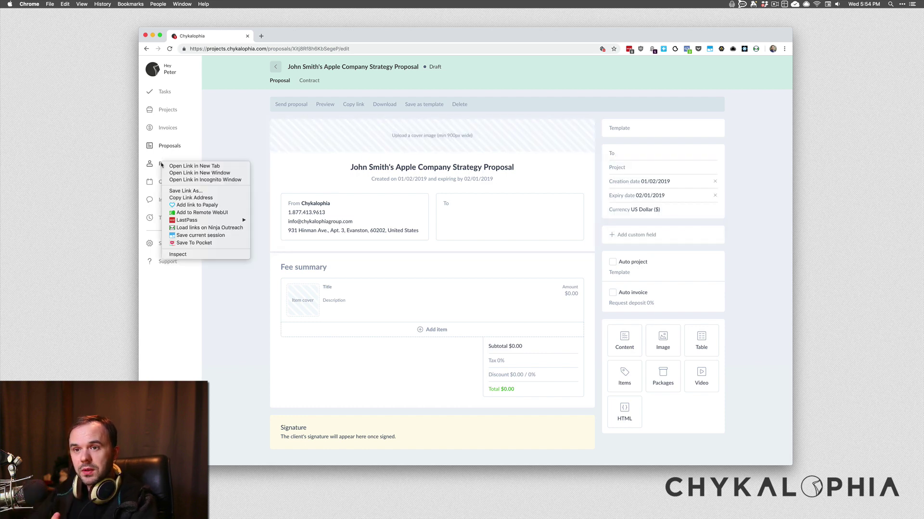
Open the People page in a new browser tab and start adding a person.
right_click(160, 163)
left_click(301, 34)
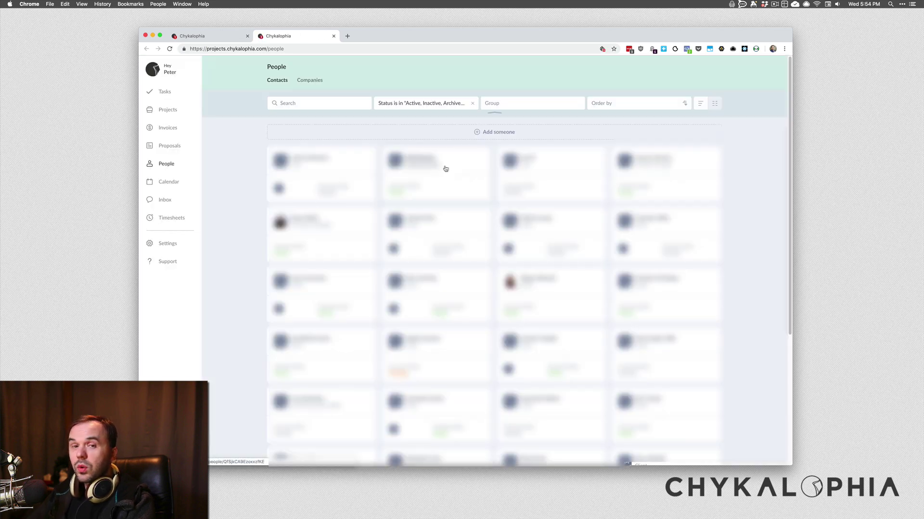
left_click(495, 132)
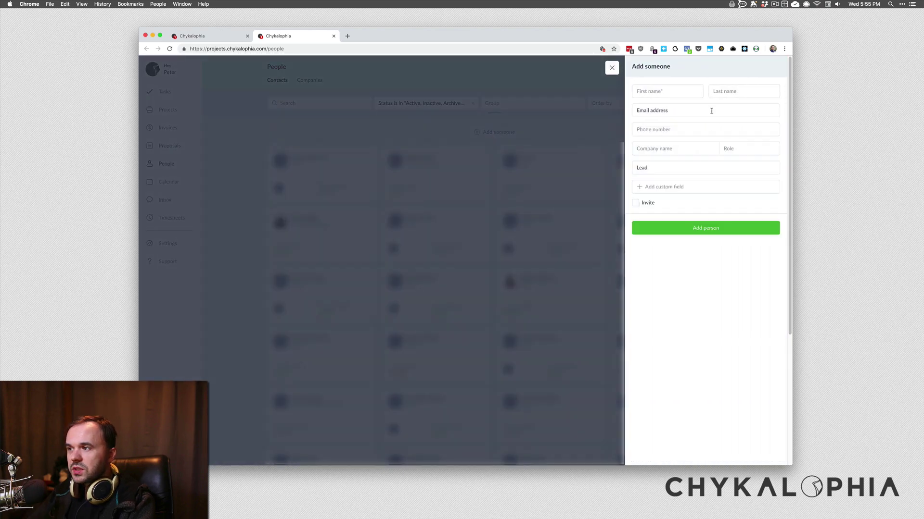
Try Client as the new person's contact type, and set it back to Lead.
left_click(672, 166)
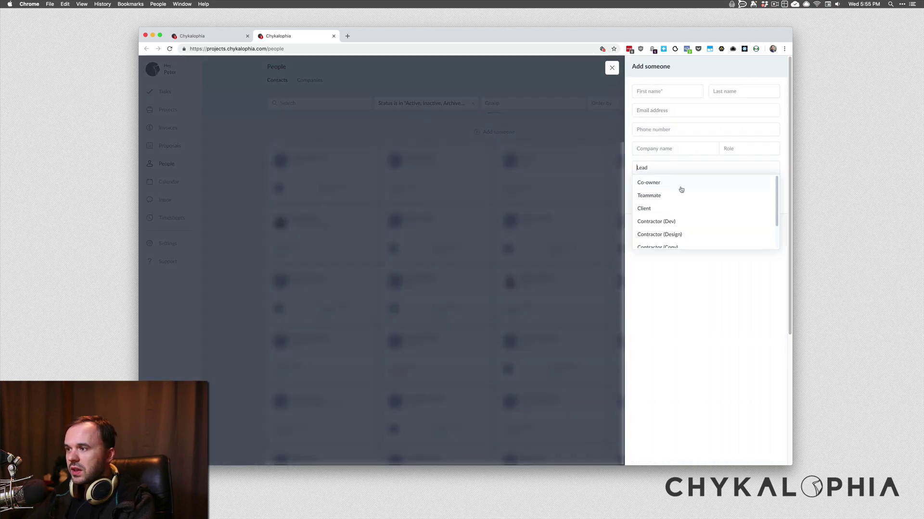
left_click(655, 206)
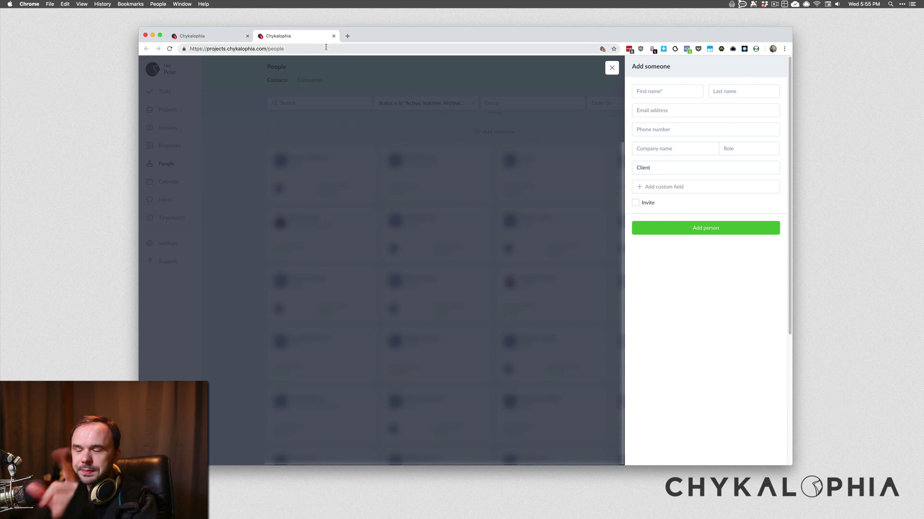
left_click(667, 165)
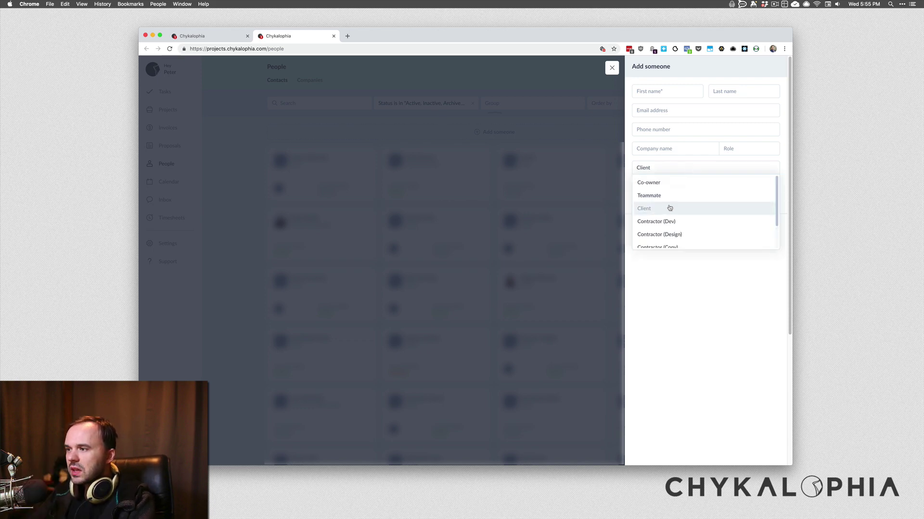
scroll(669, 208, "down", 3)
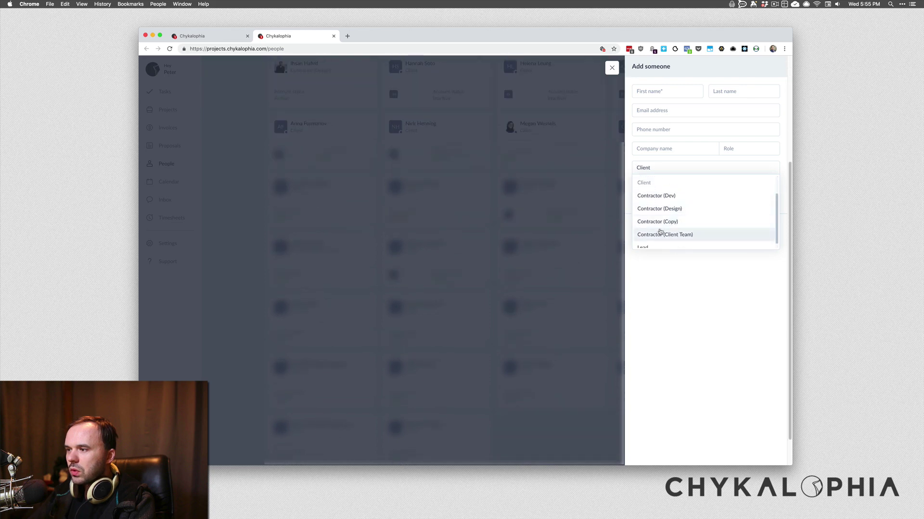
left_click(652, 245)
scroll(657, 268, "up", 5)
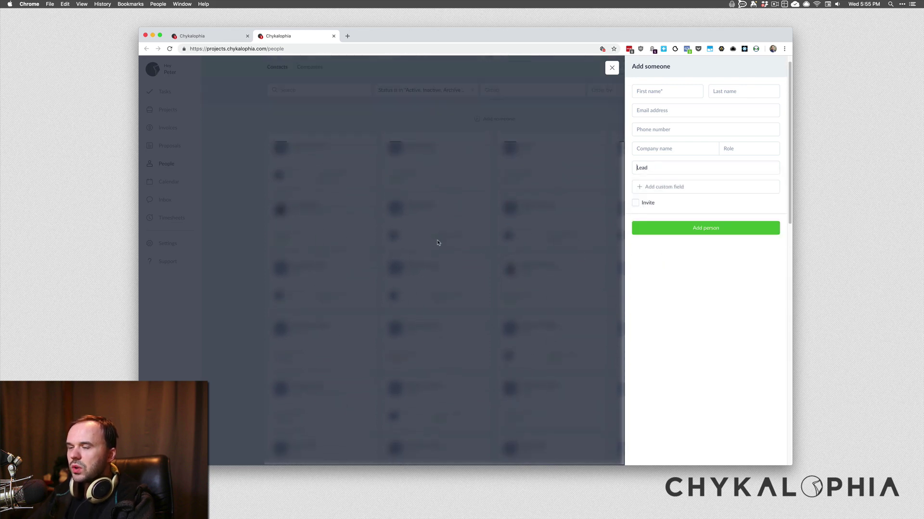
scroll(432, 238, "up", 1)
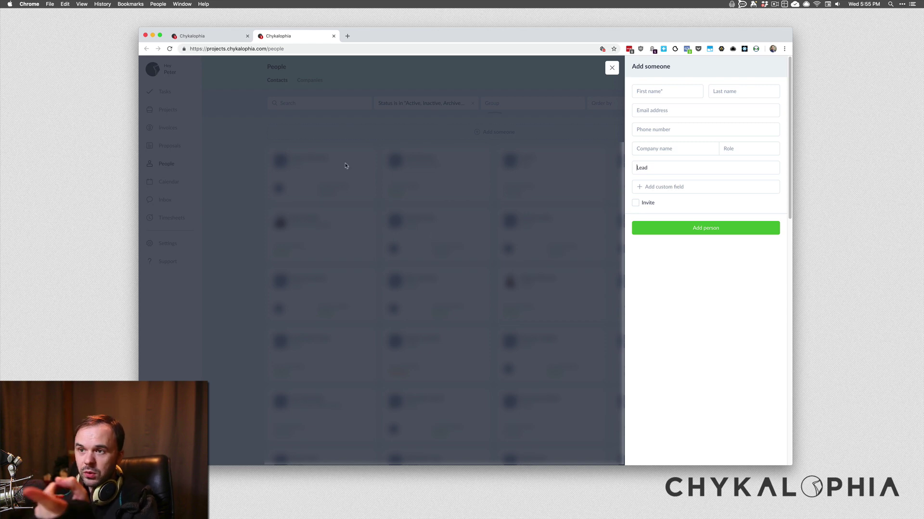
left_click(666, 171)
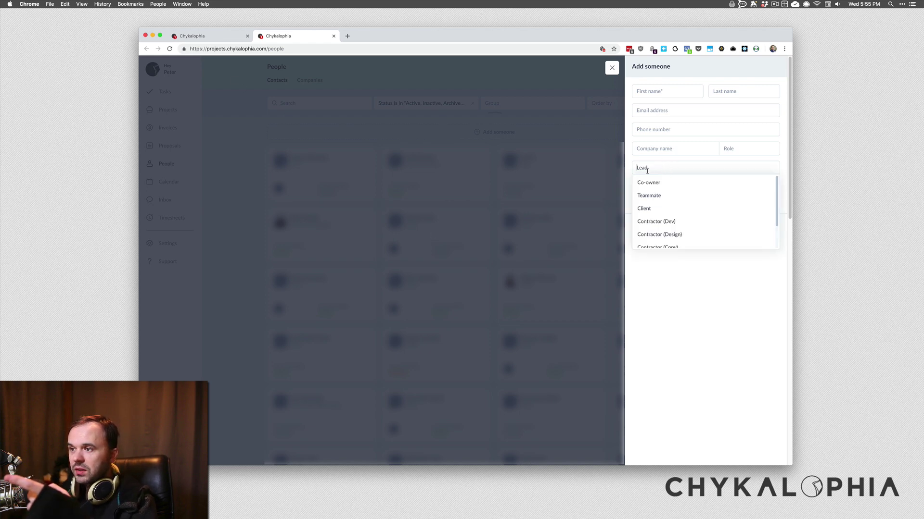
left_click(199, 36)
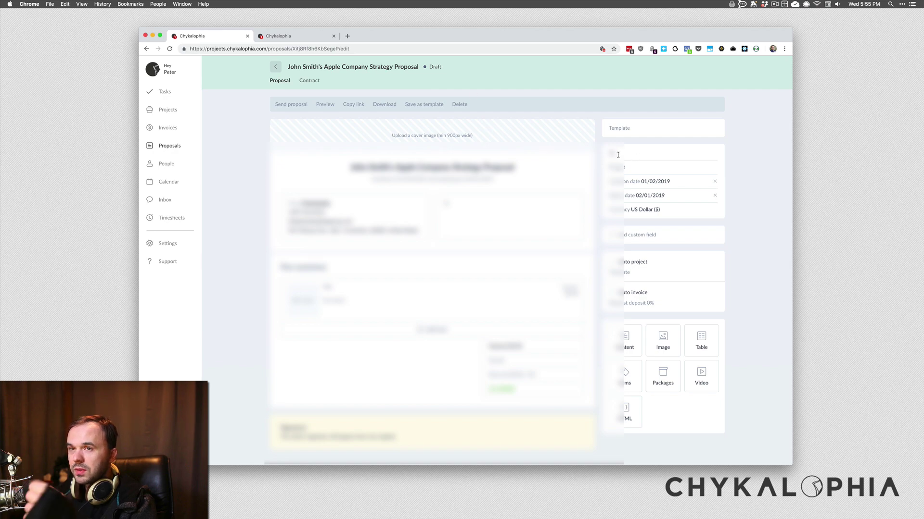
left_click(288, 36)
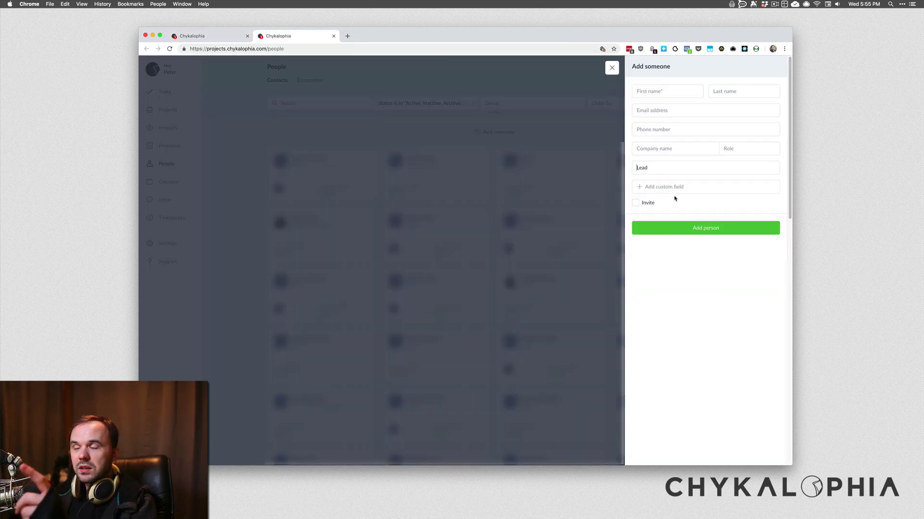
left_click(656, 93)
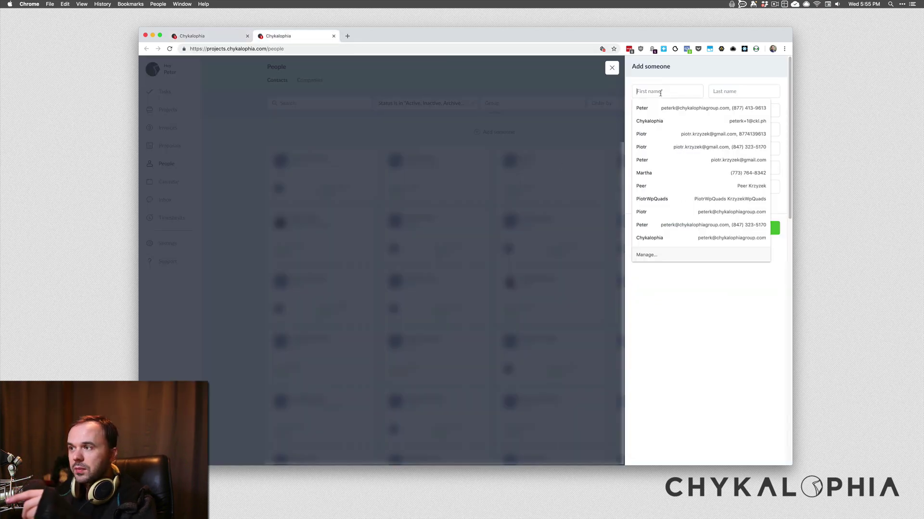
left_click(206, 37)
left_click(288, 36)
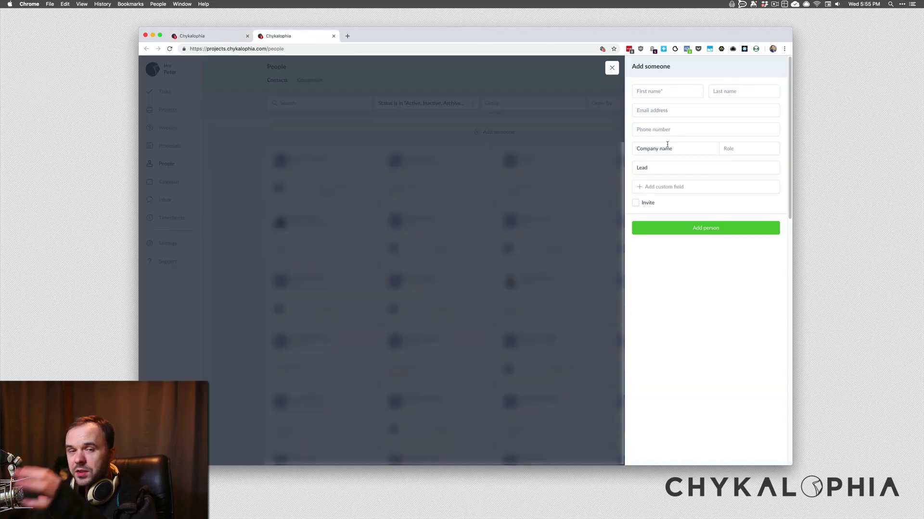
Choose Lead as the new person's contact type and close the form without adding anyone.
left_click(667, 168)
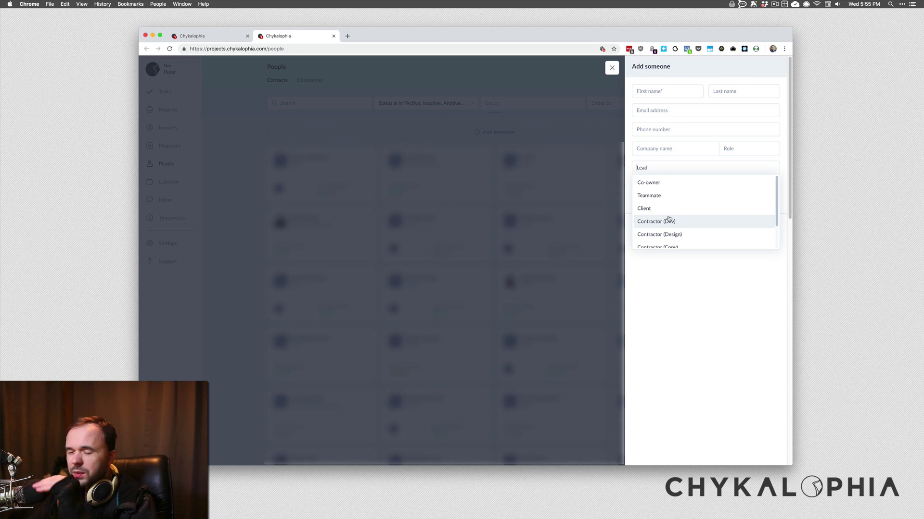
scroll(659, 214, "down", 2)
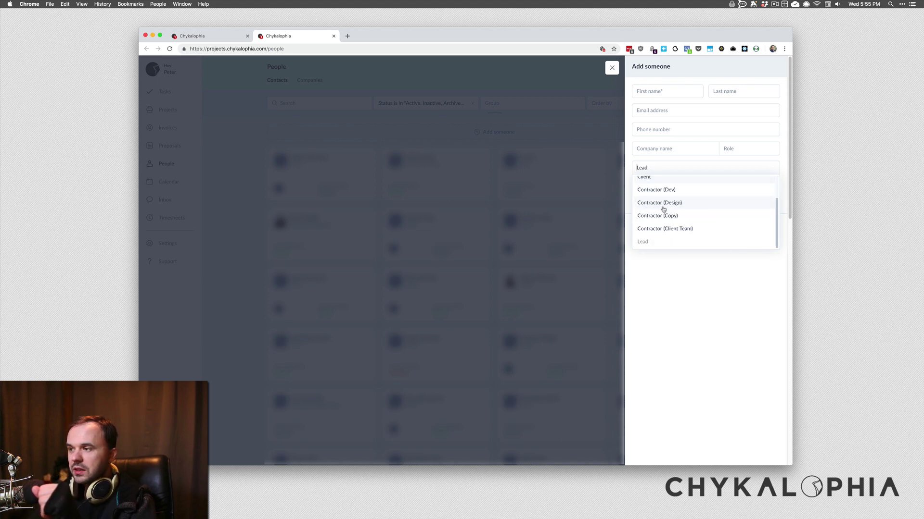
left_click(649, 241)
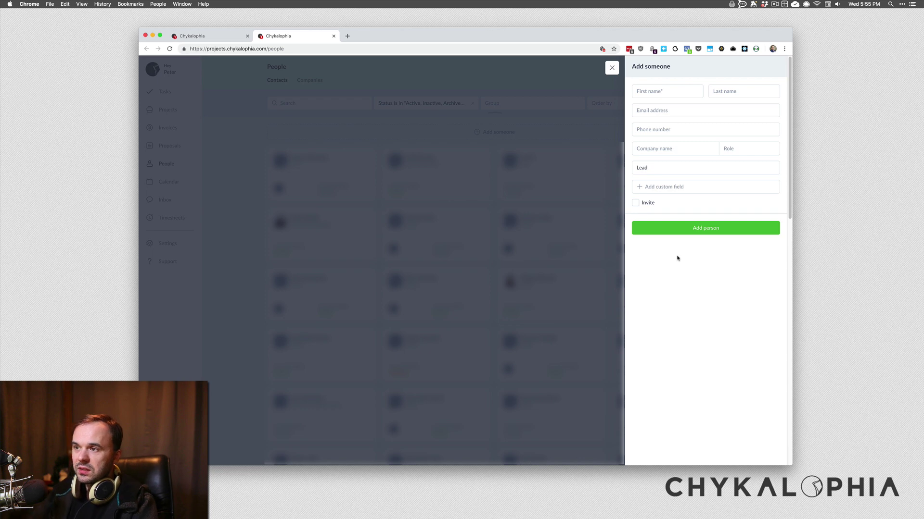
left_click(577, 140)
left_click(503, 103)
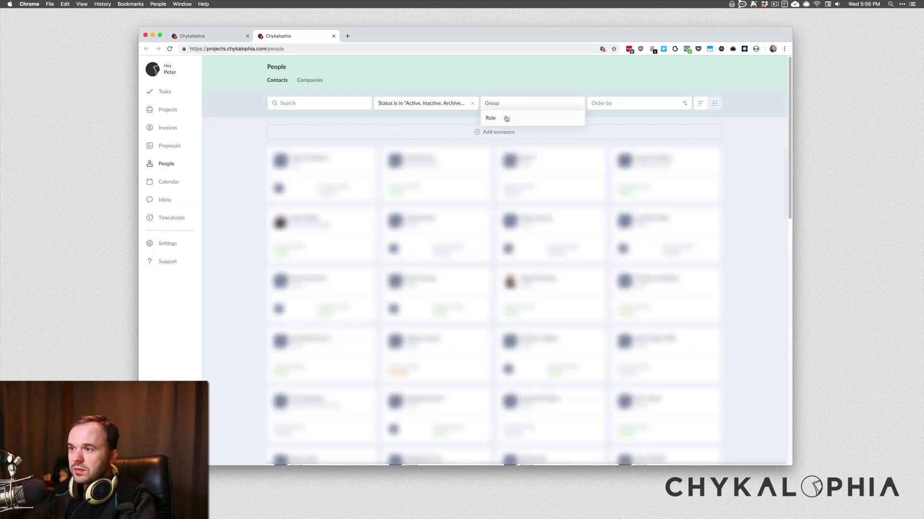
left_click(248, 124)
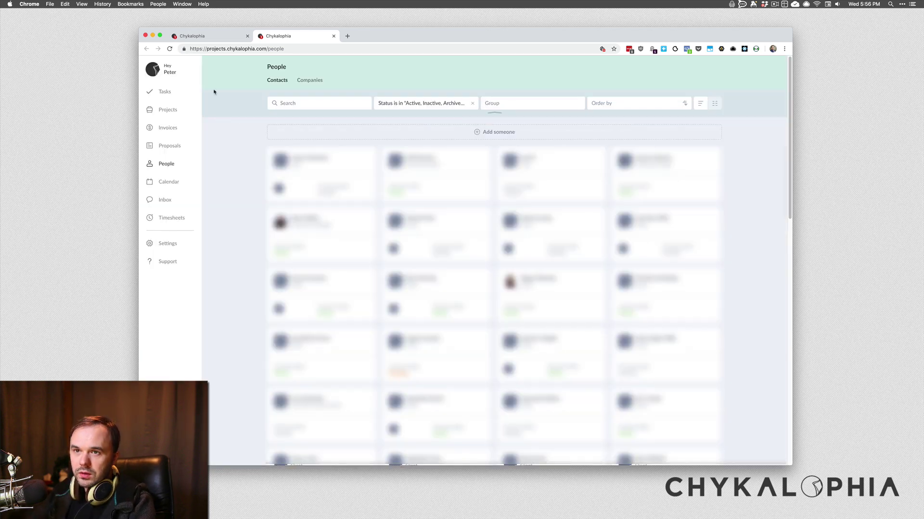
Return to the proposal draft and set its creation date to 01/04/2019.
left_click(187, 35)
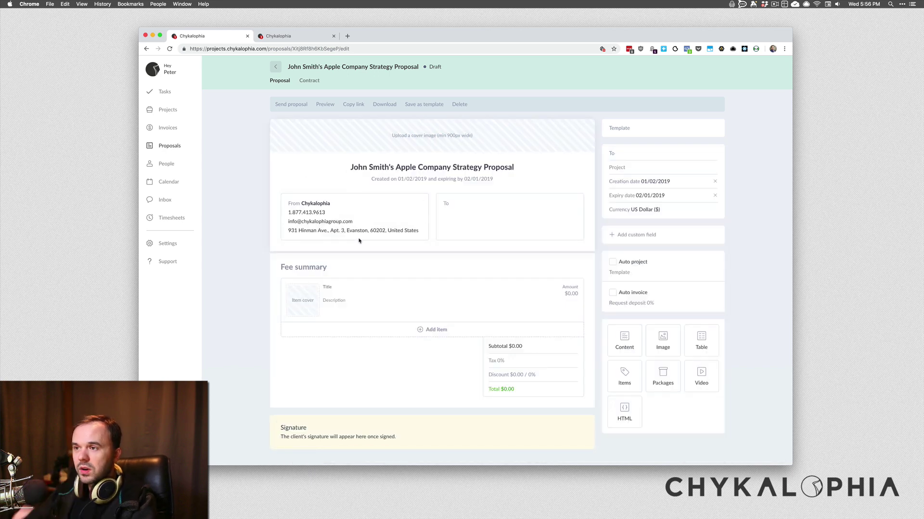
left_click(628, 180)
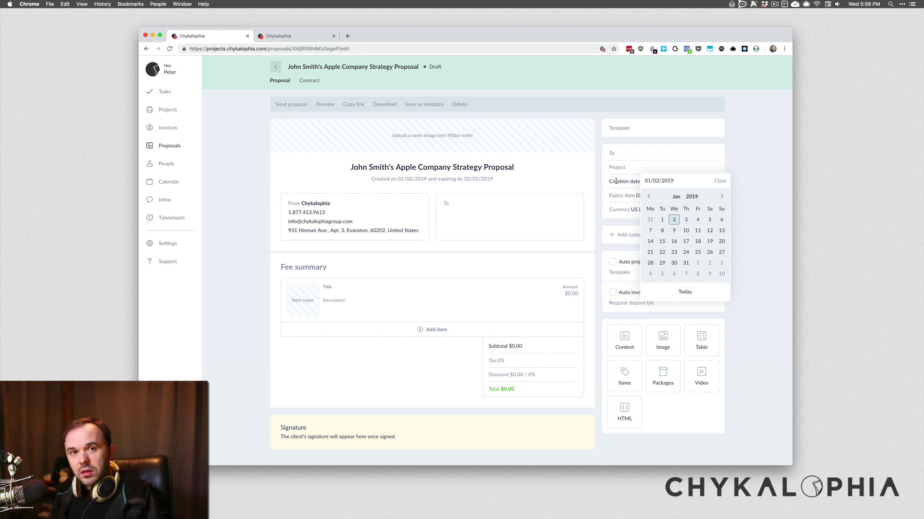
left_click(697, 220)
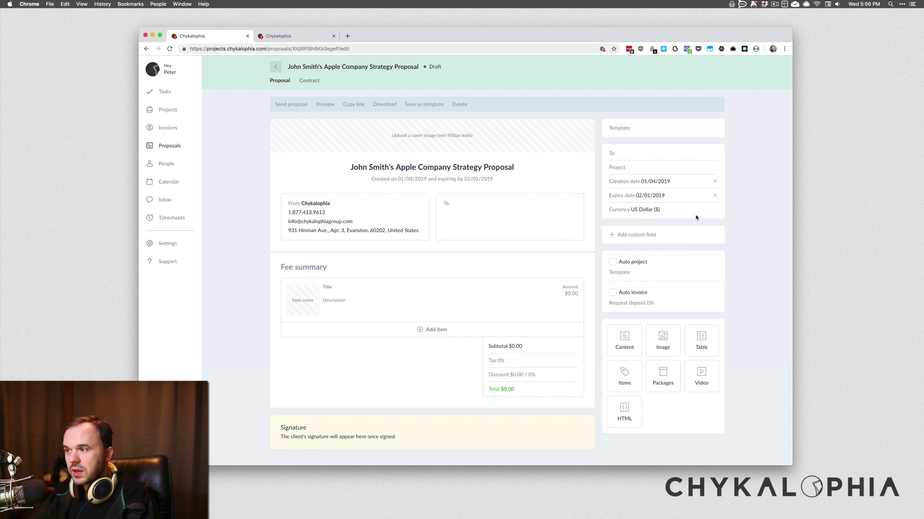
left_click(652, 194)
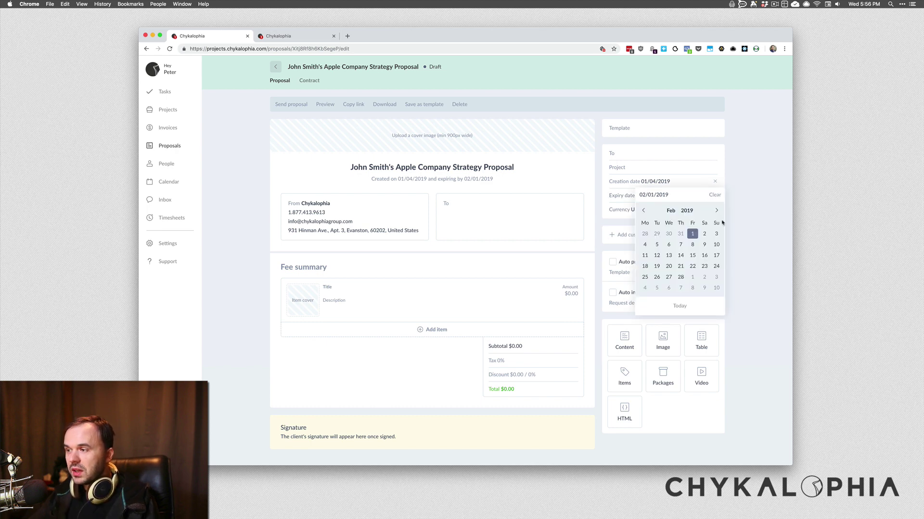
left_click(644, 212)
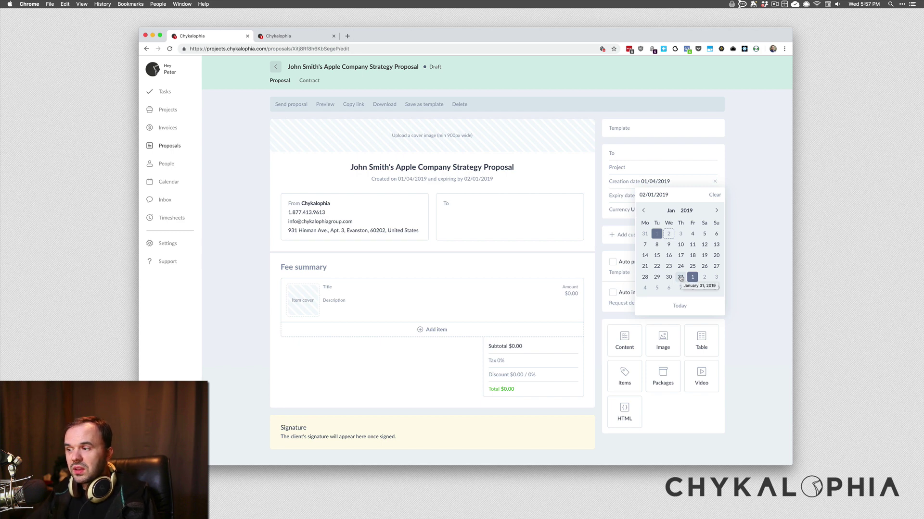
left_click(261, 193)
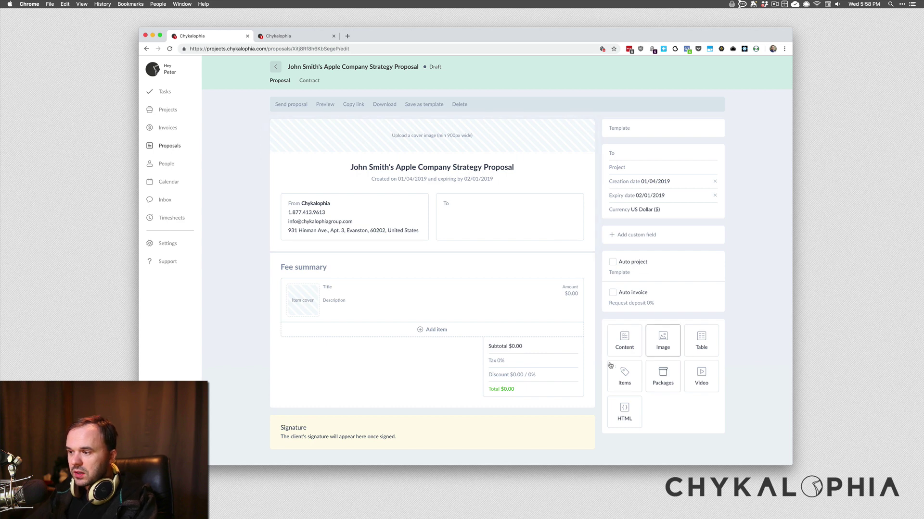
Add a content block above the fee summary and give it the level-1 heading "Introduction".
left_click(633, 347)
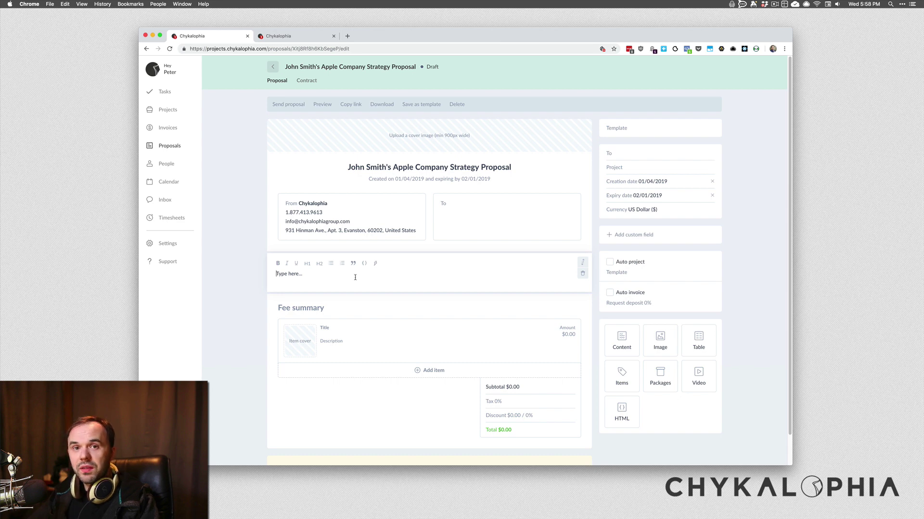
type("dsjashdflkasjdhfa")
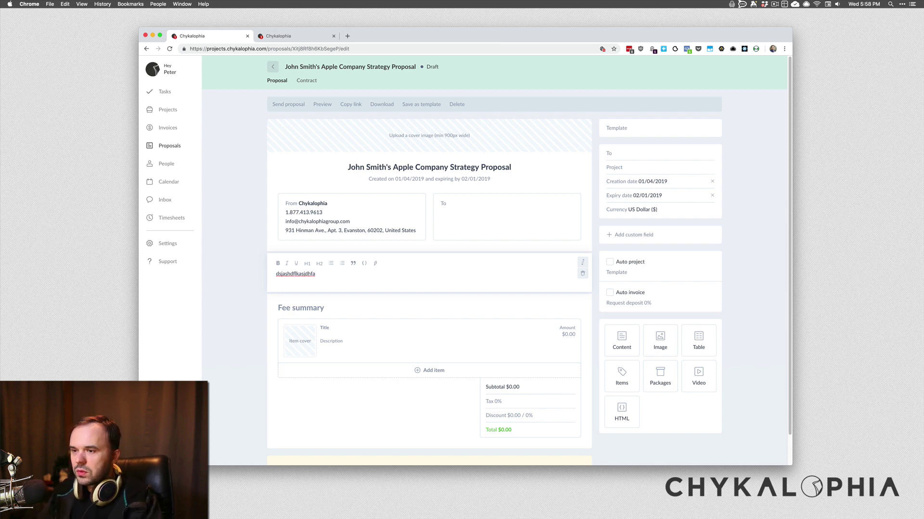
key("super+a")
key("BackSpace")
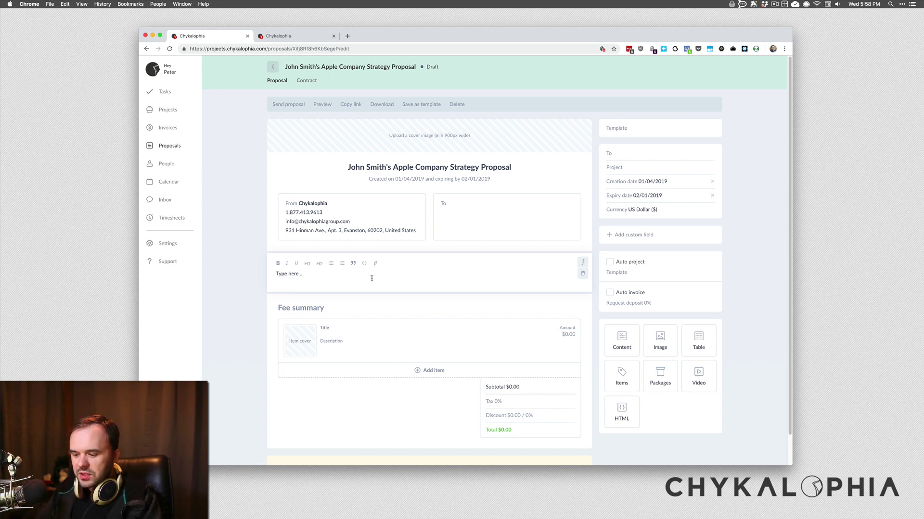
type("Introdoction")
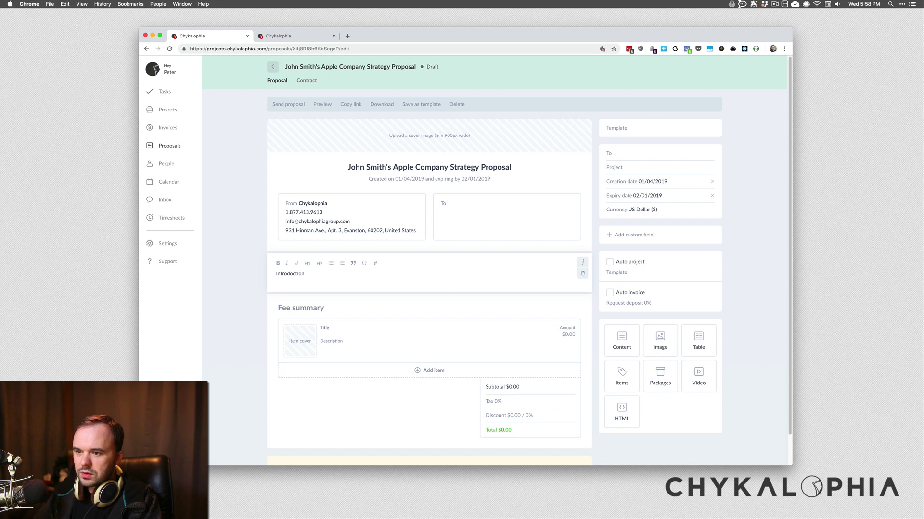
double_click(297, 275)
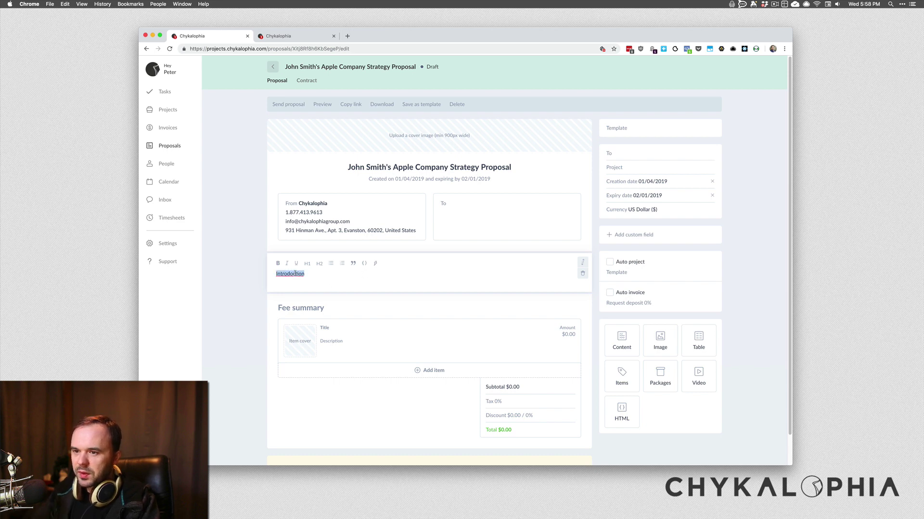
type("Introduction")
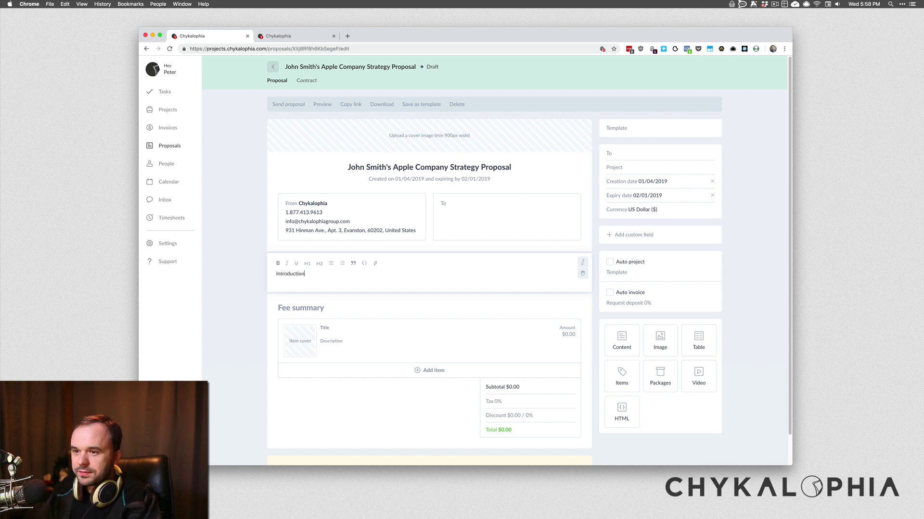
left_click(308, 264)
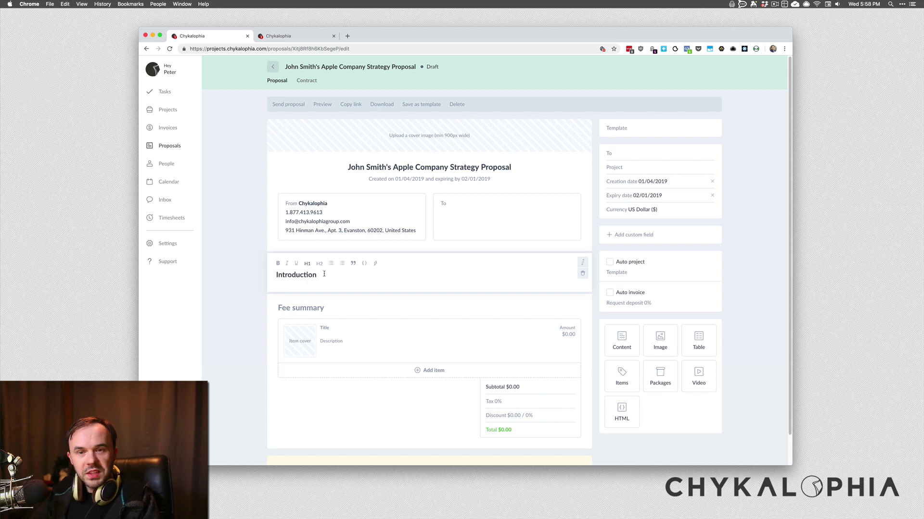
Add a second content block below the introduction with the level-1 heading "Goals".
left_click(621, 341)
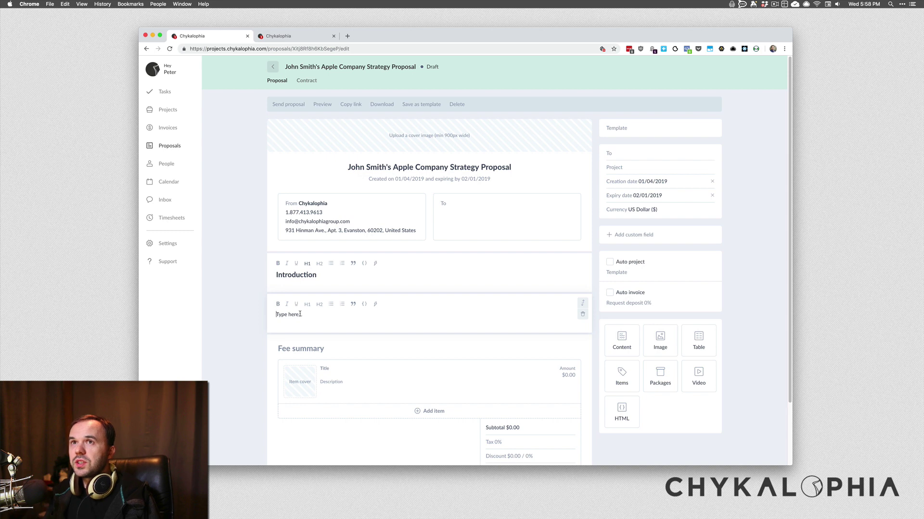
type("Goals")
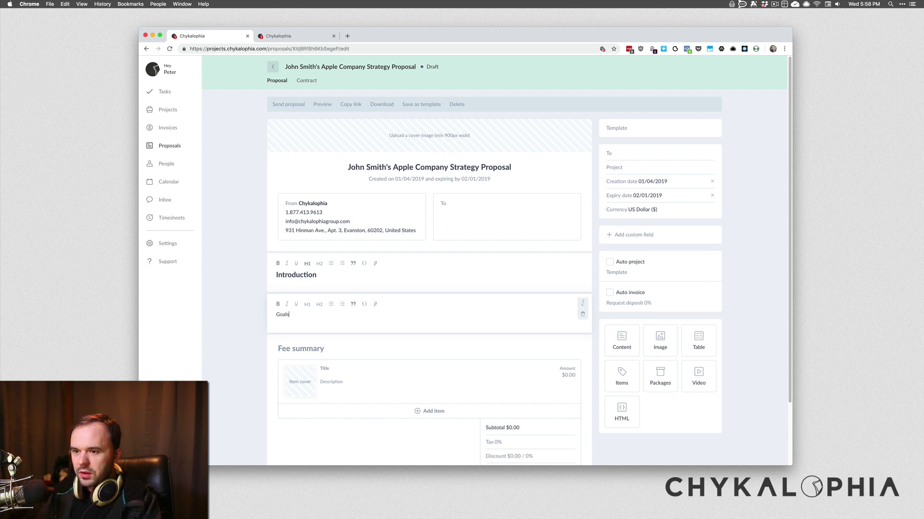
left_click(308, 305)
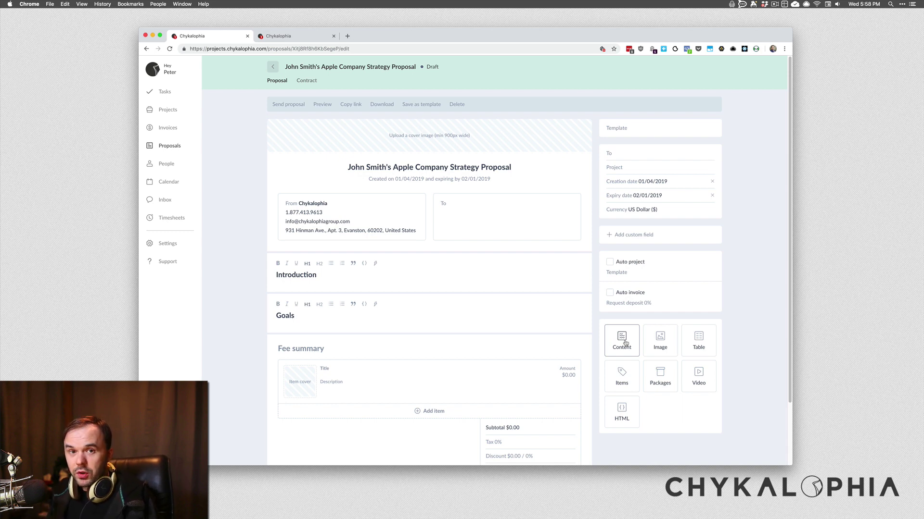
type("/Nee")
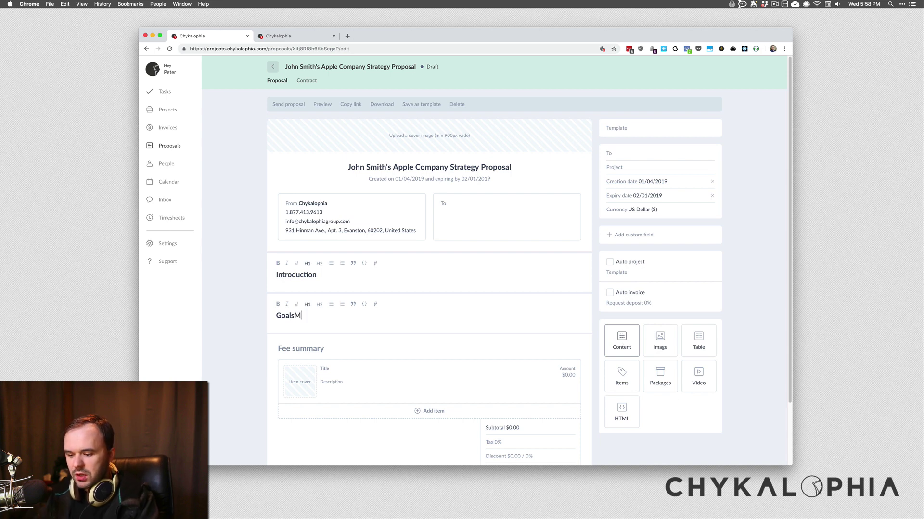
key("BackSpace")
key("BackSpace")
key("BackSpace")
key("BackSpace")
key("BackSpace")
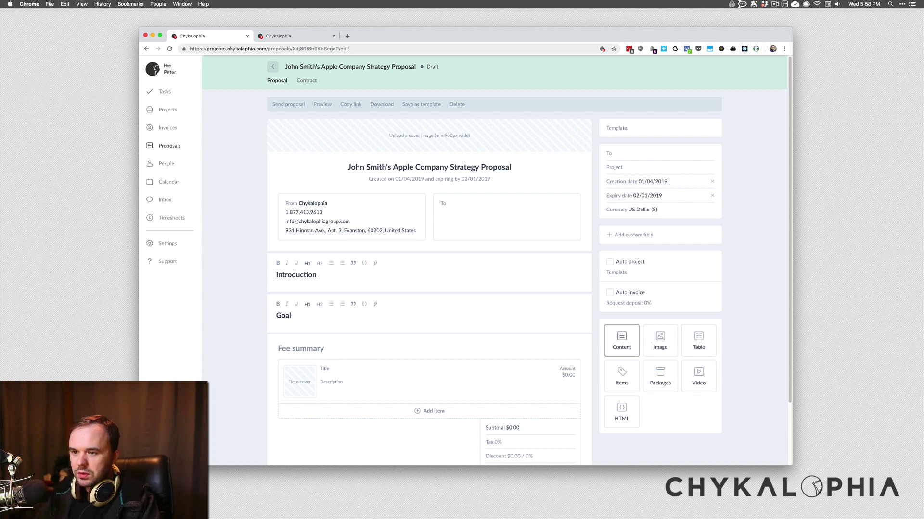
type("s")
Add a third content block below the goals with the level-1 heading "Methodologies and options".
left_click(622, 343)
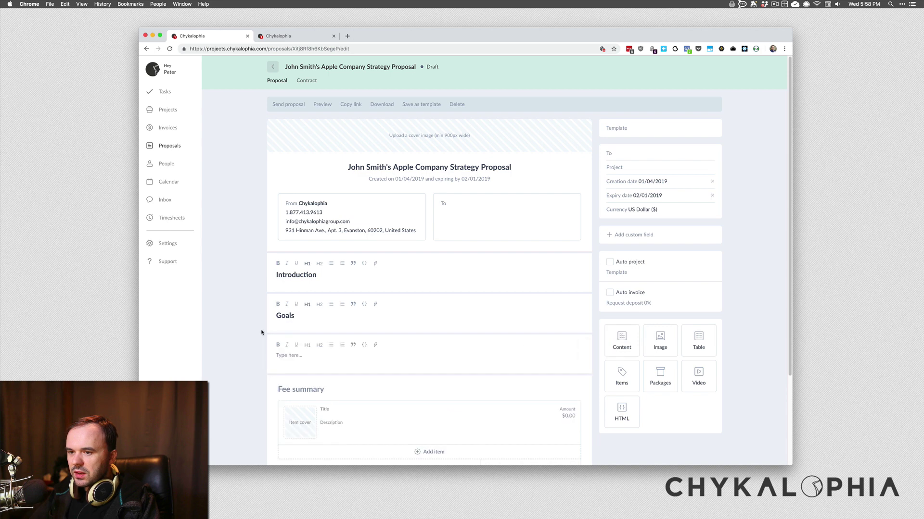
left_click(295, 357)
type("MEtho")
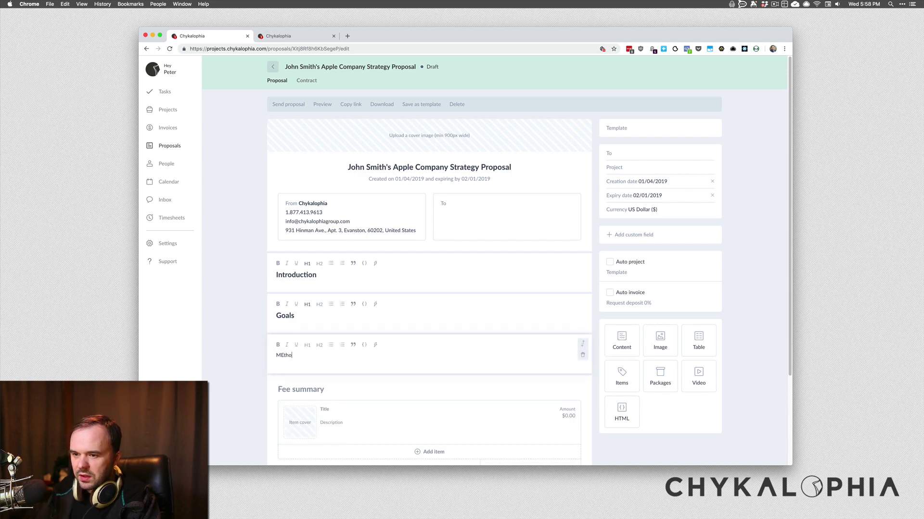
key("BackSpace")
key("BackSpace")
key("BackSpace")
key("BackSpace")
key("BackSpace")
type("MEtho")
key("BackSpace")
key("BackSpace")
key("BackSpace")
key("BackSpace")
key("BackSpace")
type("Met")
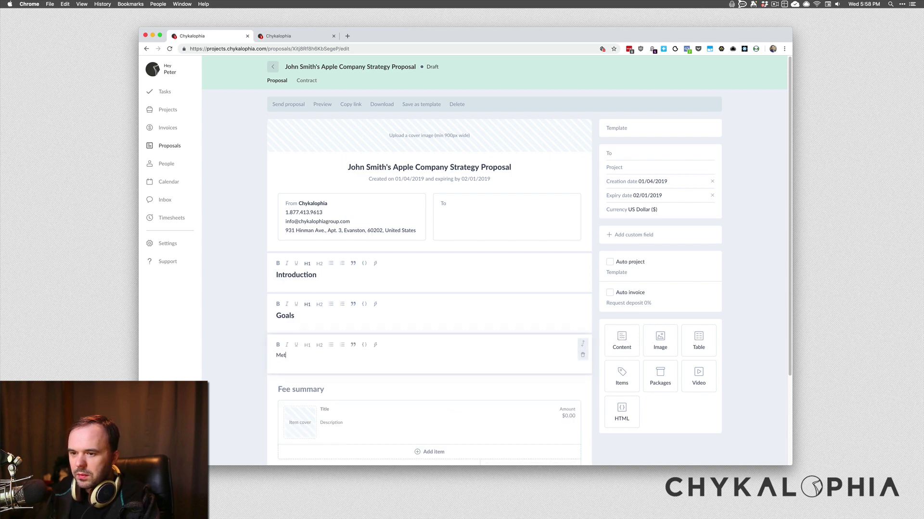
type("hodol")
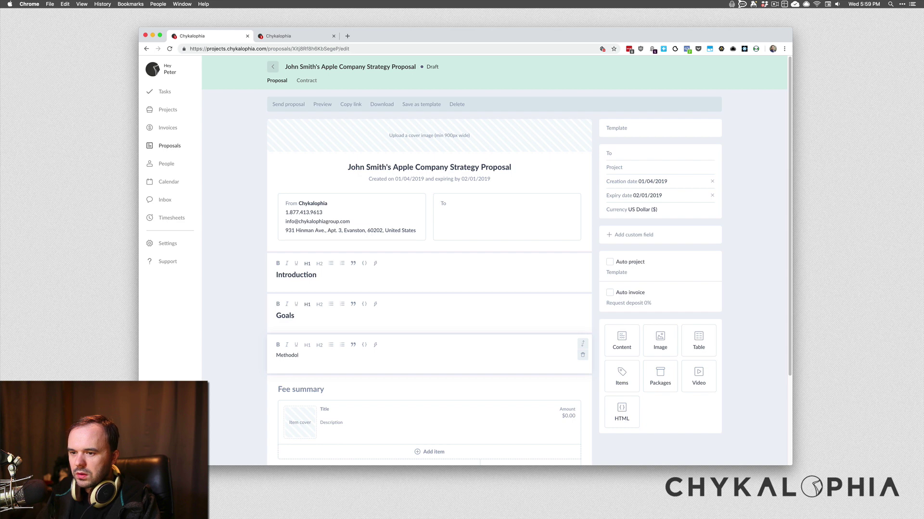
type("ogies")
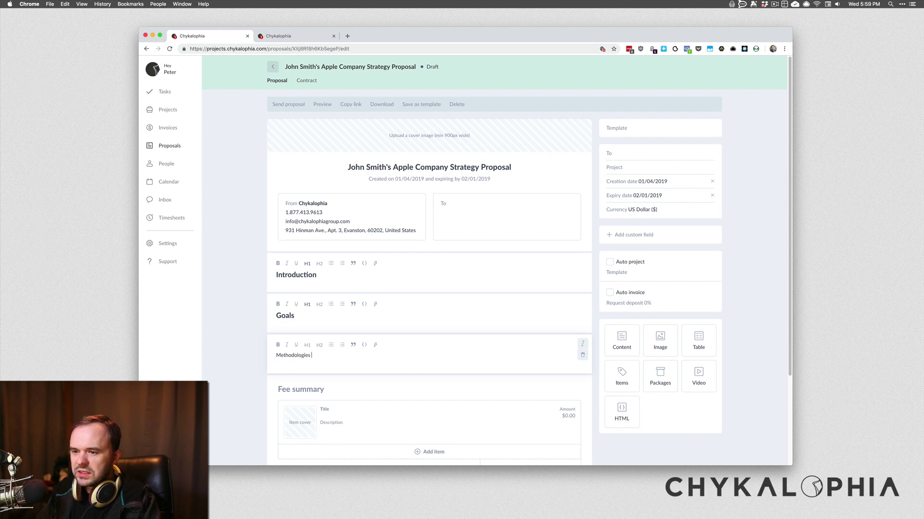
type(" and options")
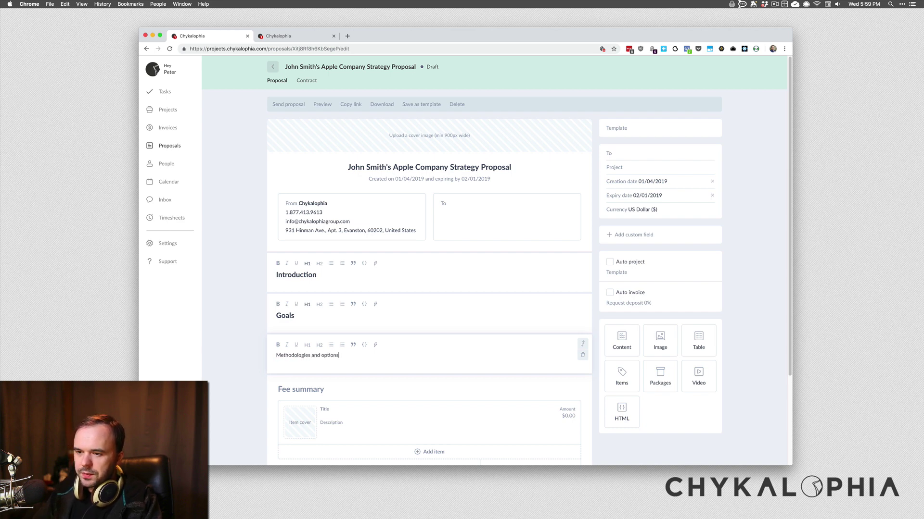
left_click(307, 345)
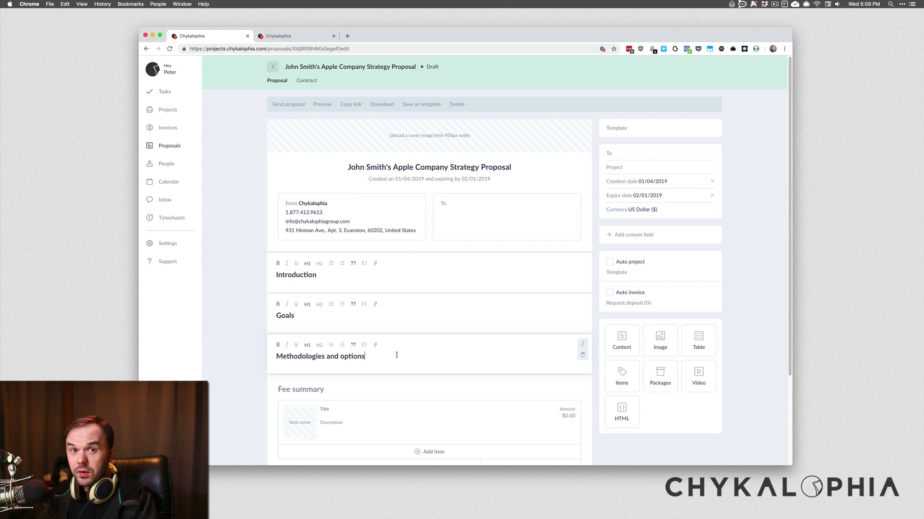
Under the methodologies heading, add the level-2 line "Option 1:" with the placeholder text "ajshdlakjsshdla" on the line below.
key("Return")
type("Optio")
key("BackSpace")
key("BackSpace")
key("BackSpace")
key("BackSpace")
key("BackSpace")
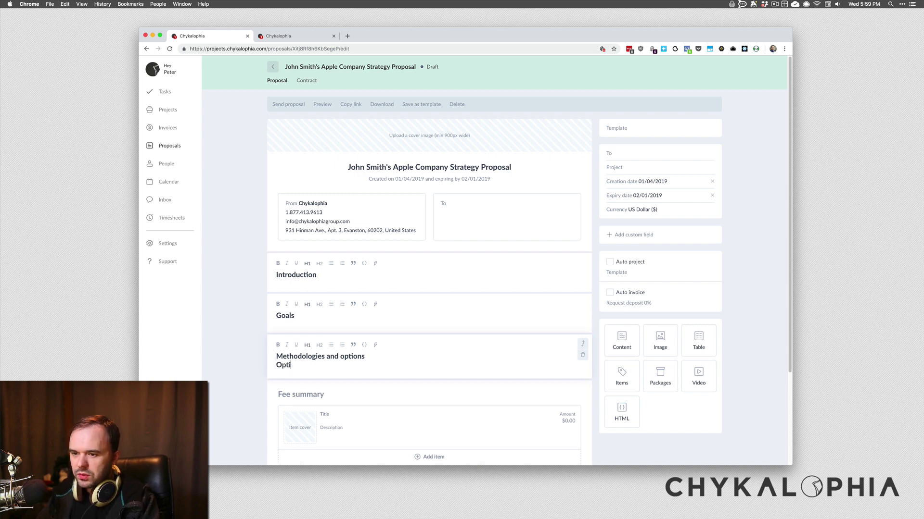
key("Return")
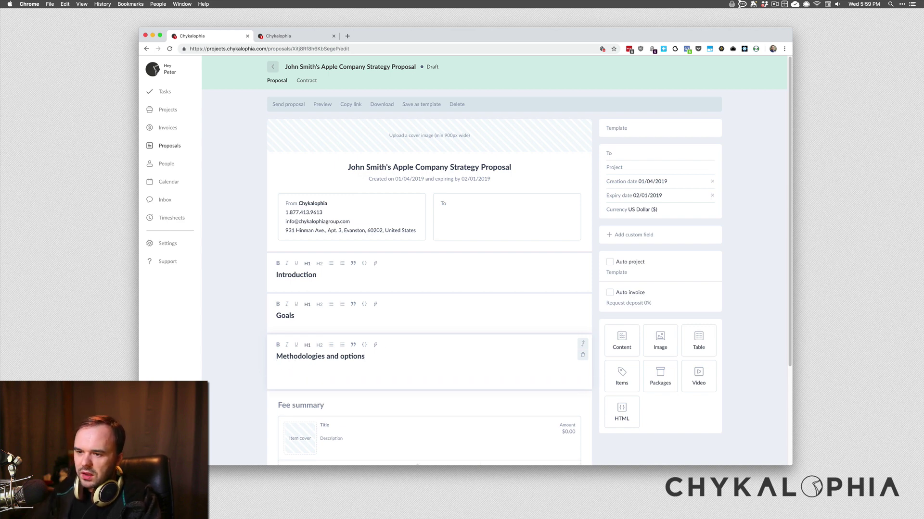
left_click(320, 346)
type("Opti")
key("BackSpace")
key("BackSpace")
key("BackSpace")
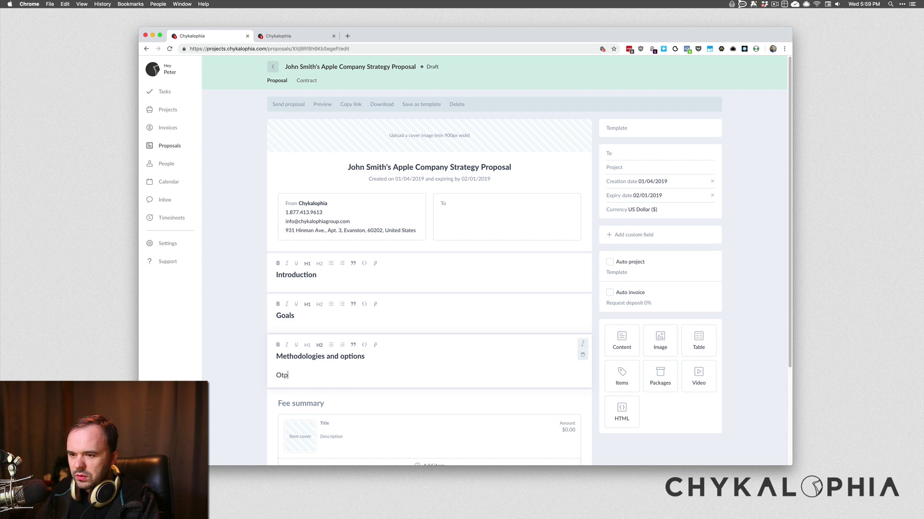
type("ption 1: a")
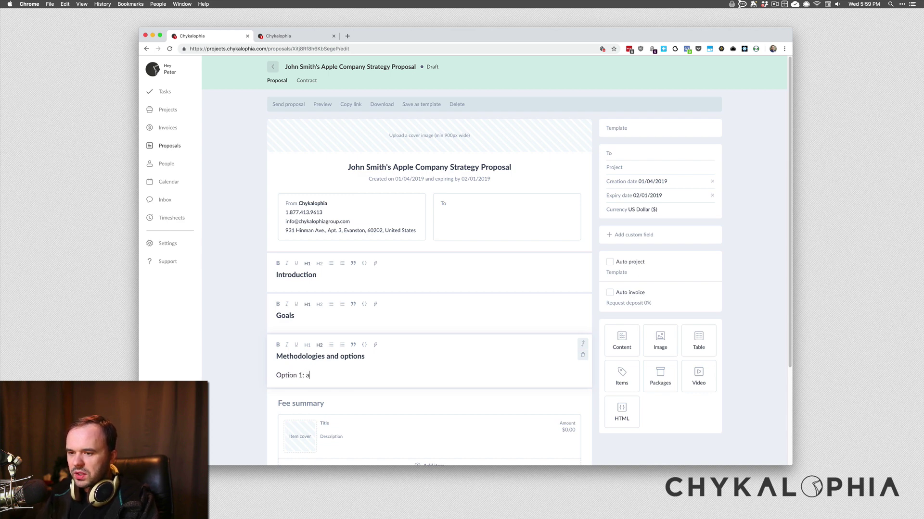
key("Return")
type("ajshdlakjsshdla")
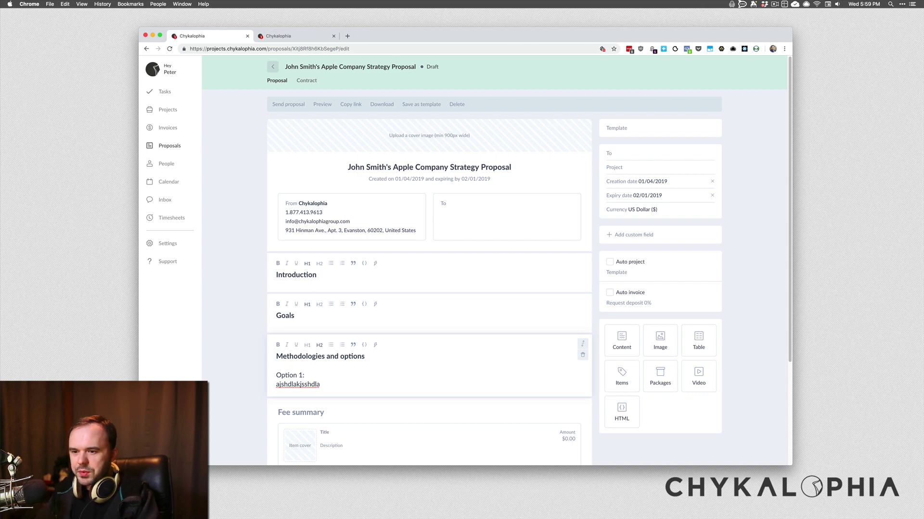
Add the lines "Option 2:" and "Option2:" below the first option, separated by blank lines.
key("Return")
key("Return")
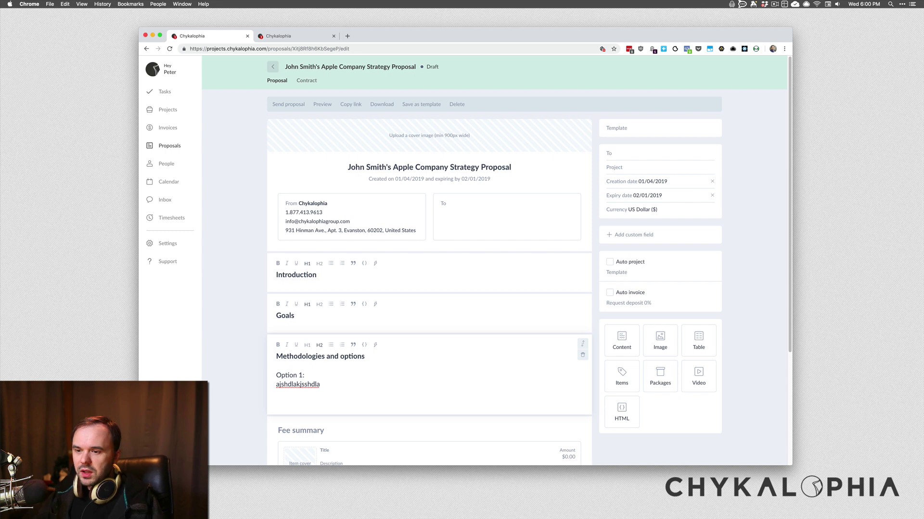
type("Option 2:")
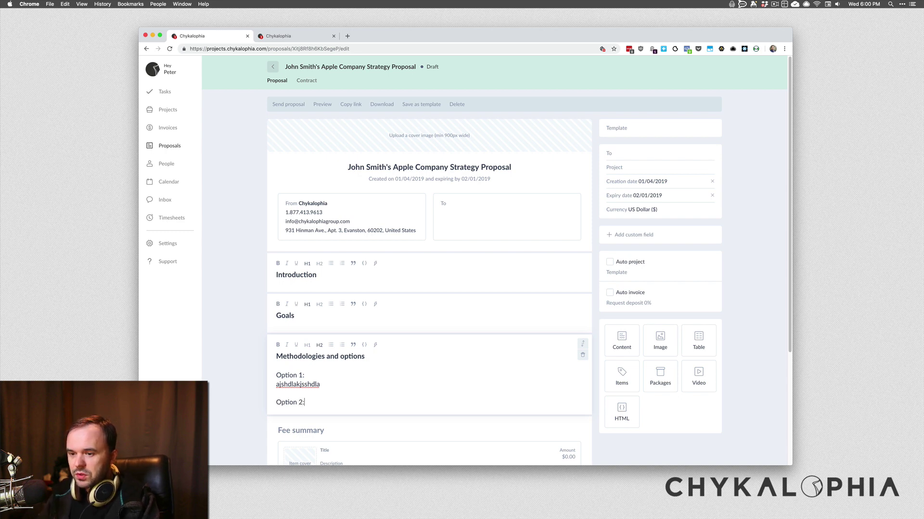
key("Return")
type("Op")
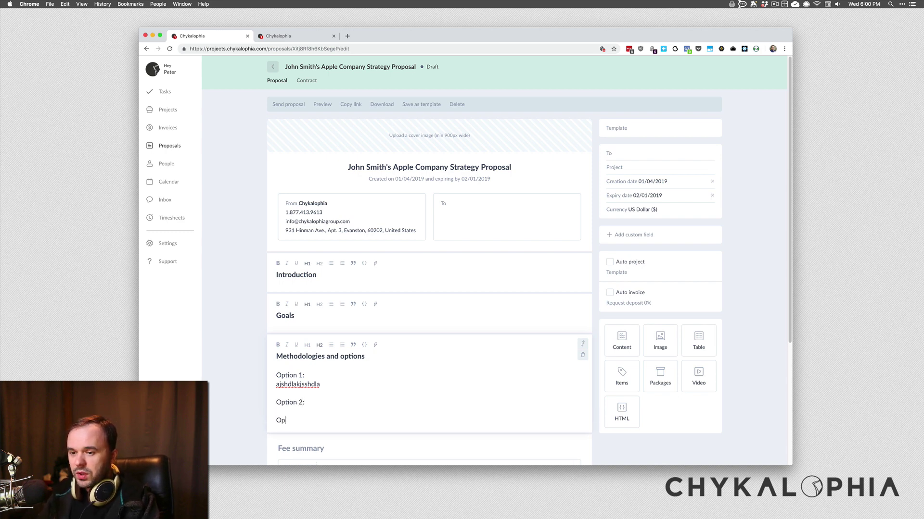
type("tion2:")
key("Return")
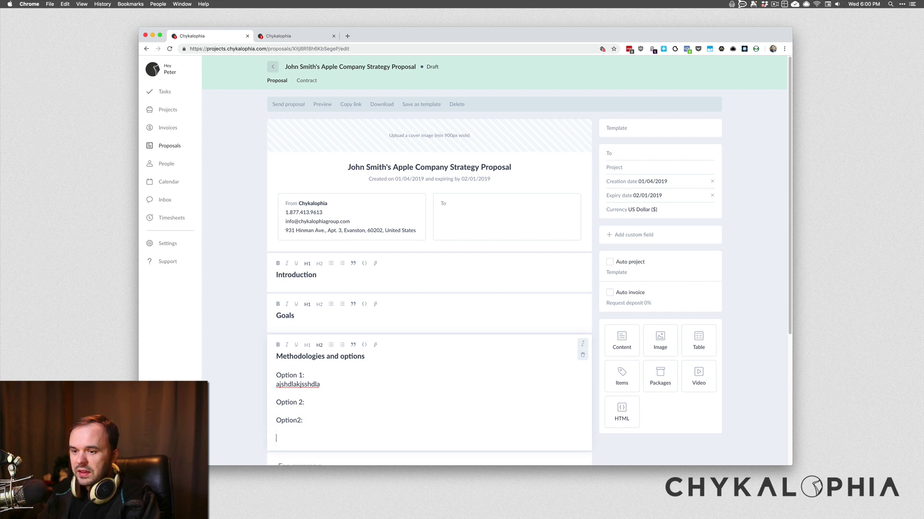
Insert a second placeholder line "asdasd" beneath the existing placeholder text of Option 1.
key("Up")
key("Up")
key("Up")
key("Return")
key("Up")
type("asdasd")
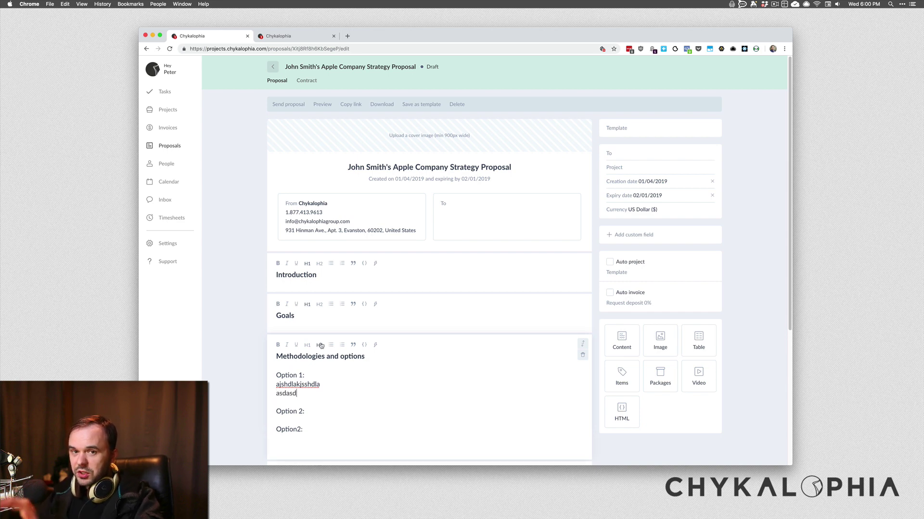
scroll(300, 341, "down", 1)
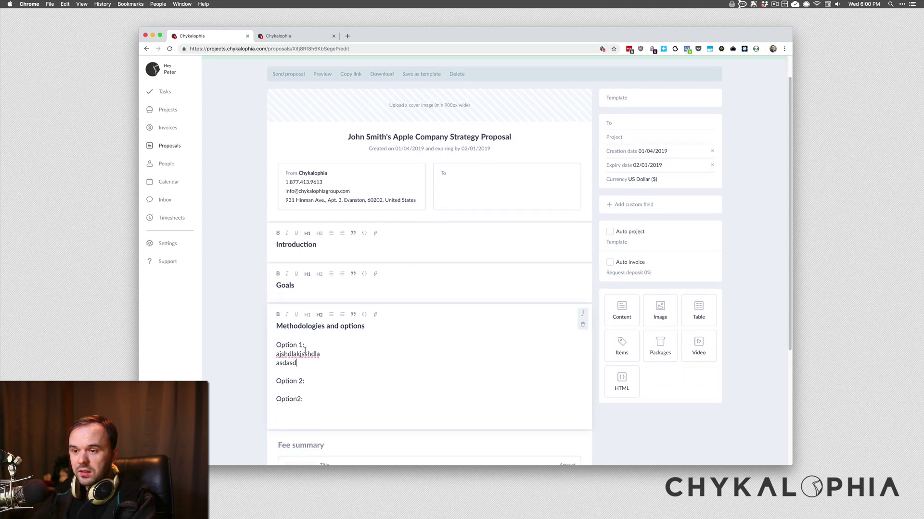
scroll(306, 344, "down", 1)
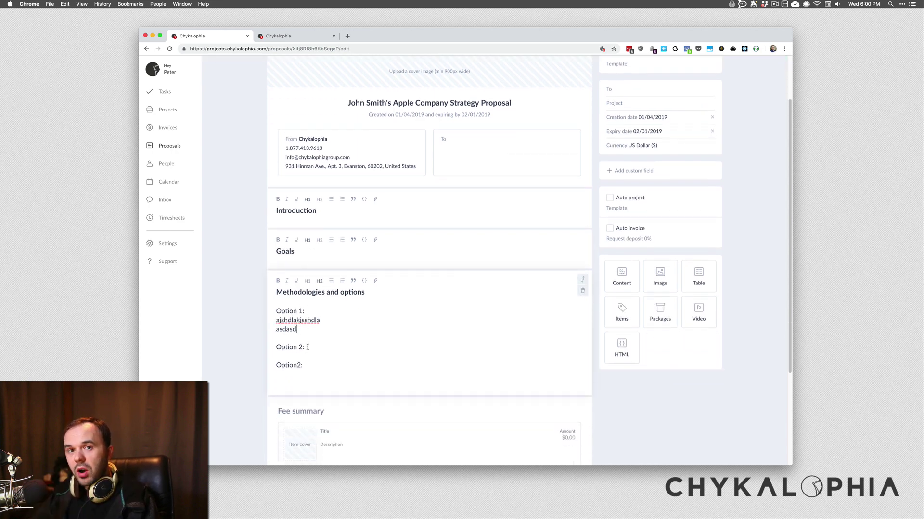
scroll(308, 347, "down", 1)
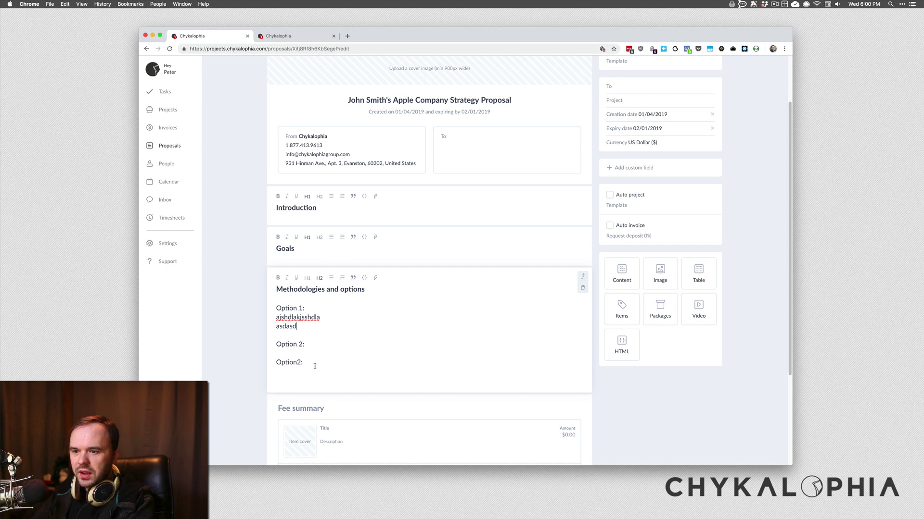
Delete all the placeholder and extra option lines below "Option 1:" in the methodologies block.
left_click_drag(314, 366, 253, 320)
key("BackSpace")
key("BackSpace")
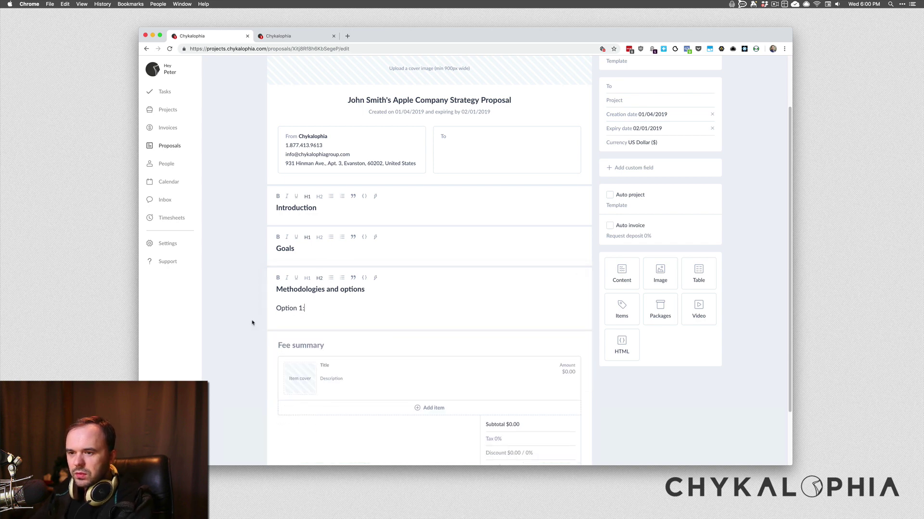
left_click_drag(308, 307, 258, 289)
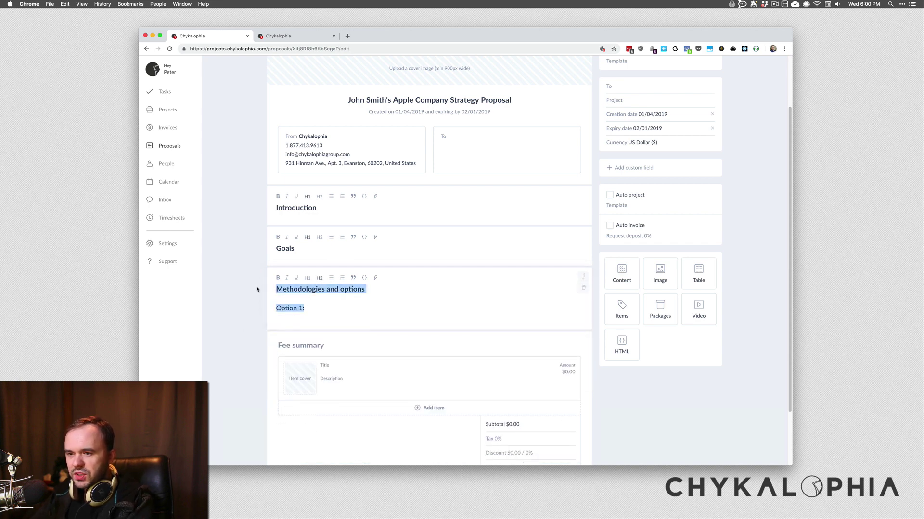
double_click(288, 289)
left_click(298, 308)
left_click_drag(277, 317, 259, 288)
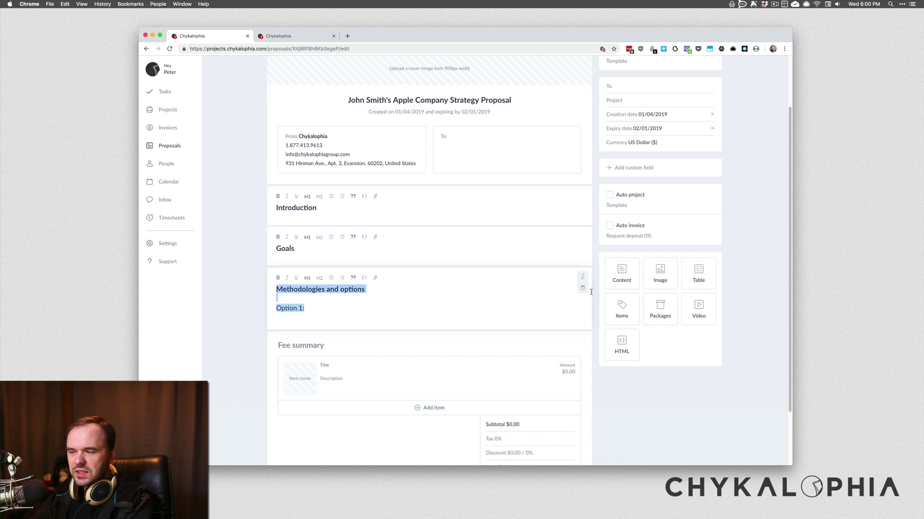
Add a new content block below the methodologies block containing the line "Option 2:".
left_click(627, 279)
left_click(293, 352)
type("OLptio")
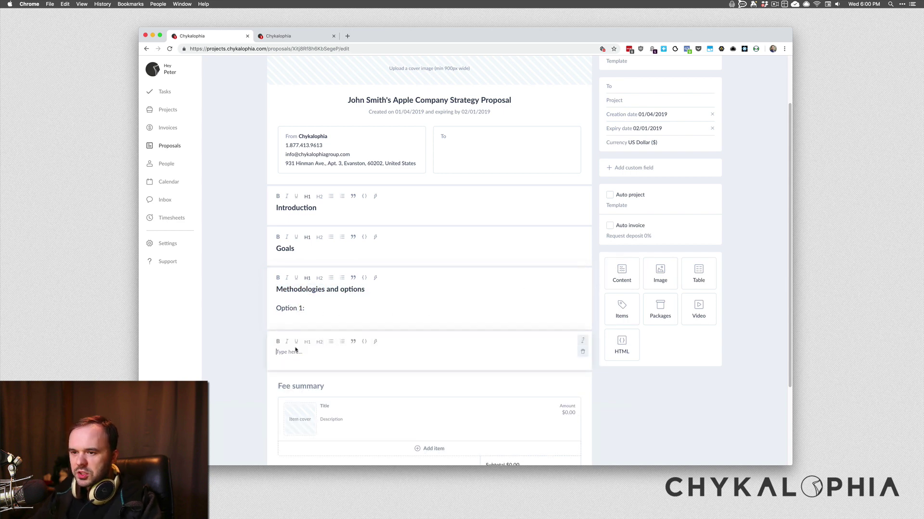
key("BackSpace")
key("BackSpace")
key("BackSpace")
key("BackSpace")
key("BackSpace")
type("p")
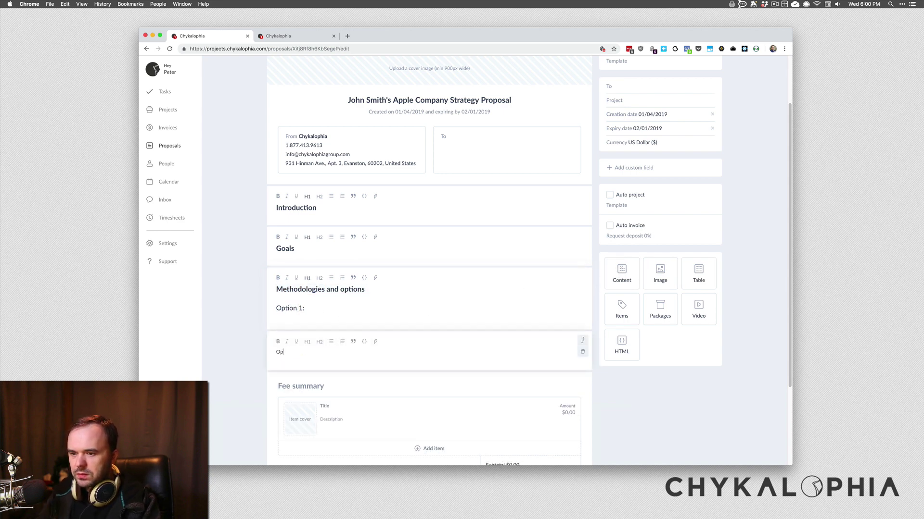
type("tion 2\"")
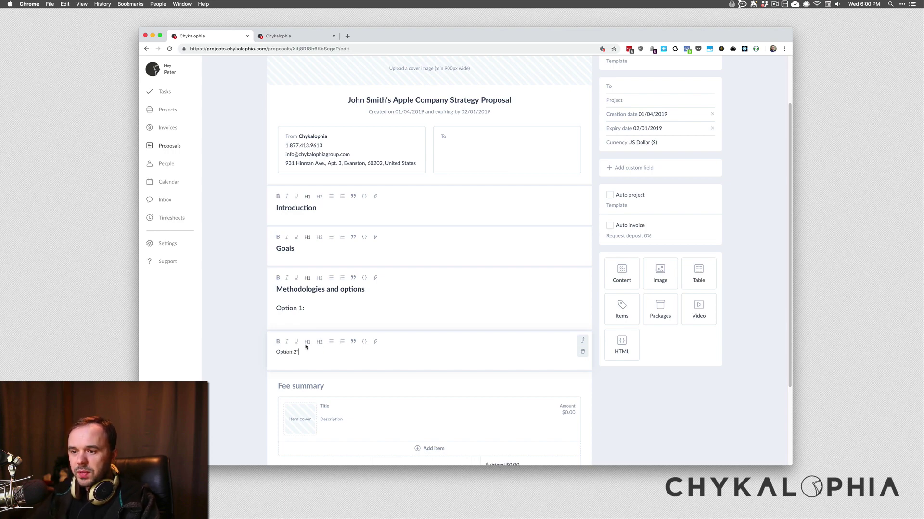
scroll(307, 348, "down", 2)
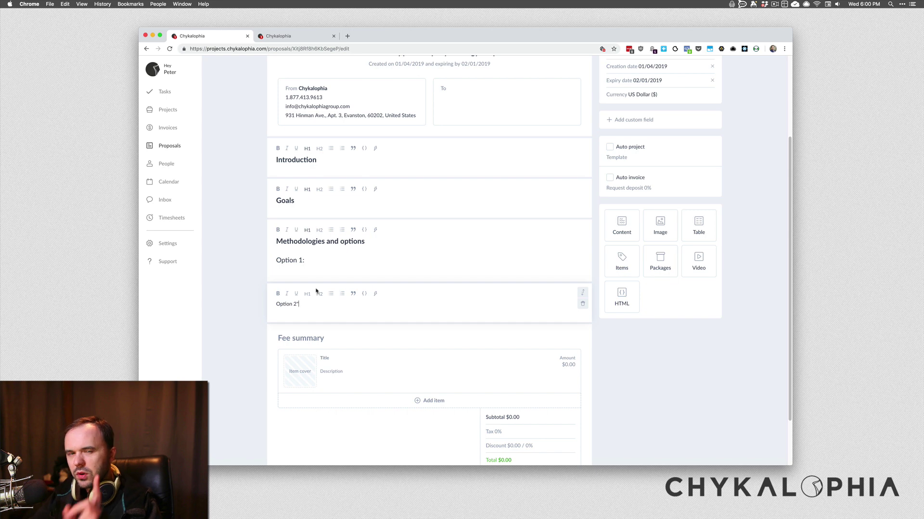
scroll(306, 299, "down", 1)
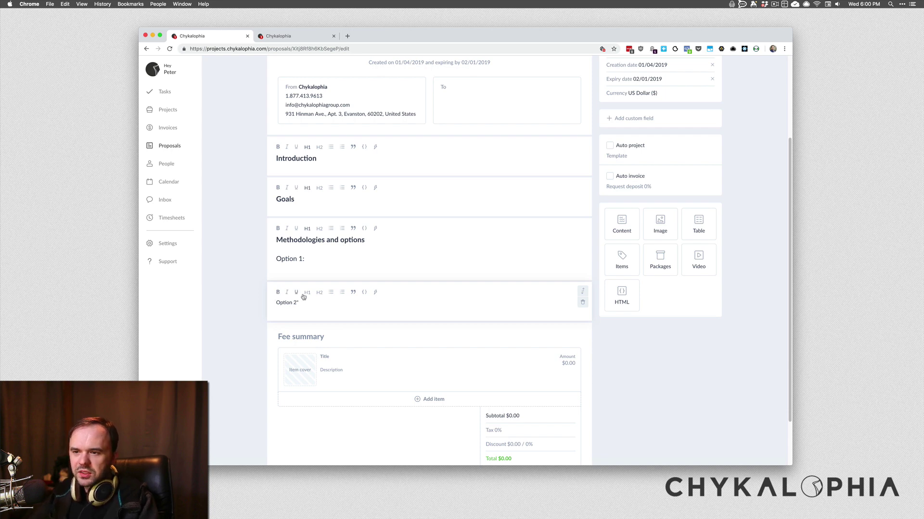
left_click_drag(306, 304, 280, 302)
key("Right")
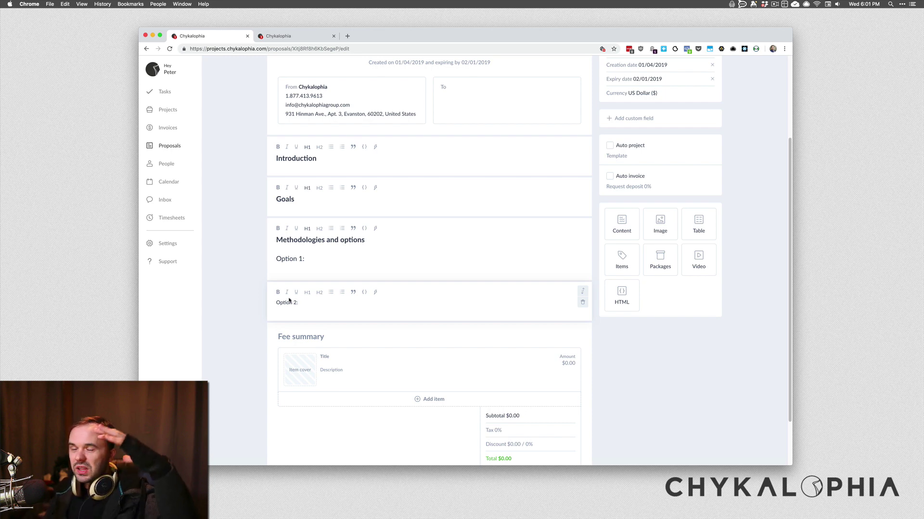
Format the "Option 2:" line as a level-2 heading.
scroll(293, 297, "down", 3)
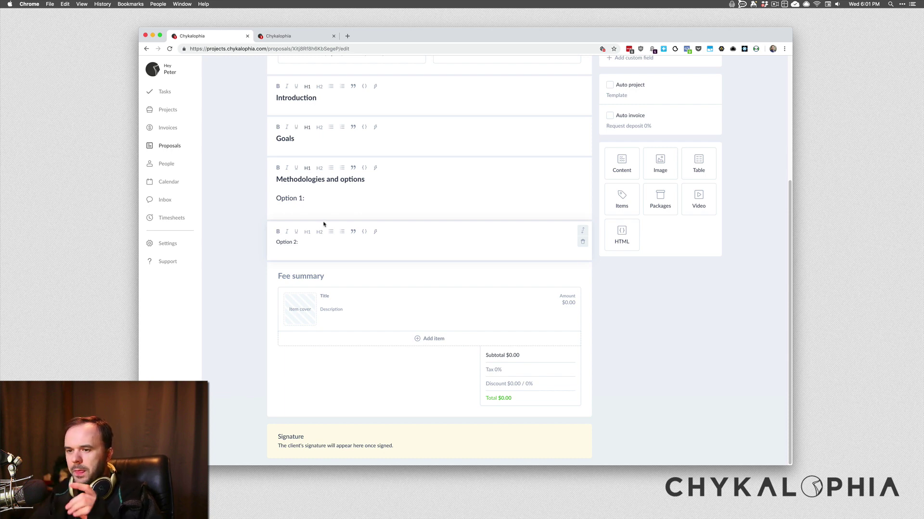
scroll(324, 224, "up", 5)
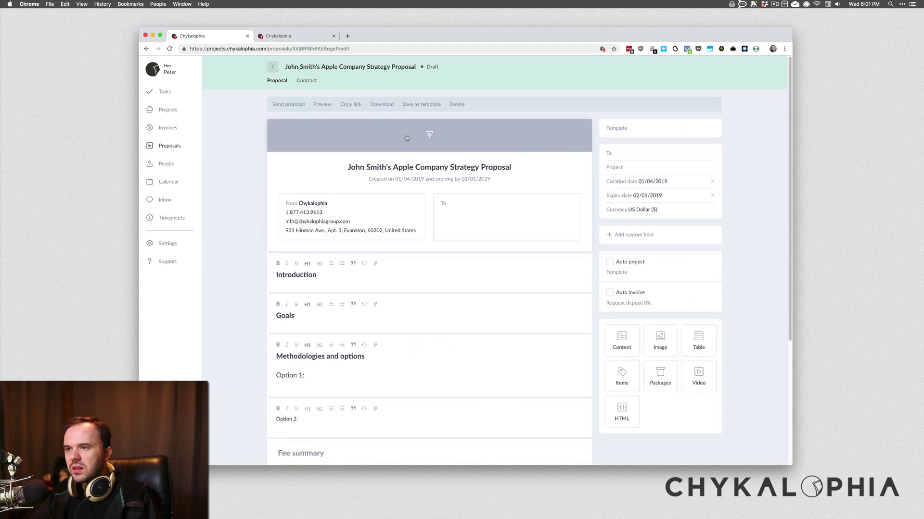
scroll(395, 140, "down", 5)
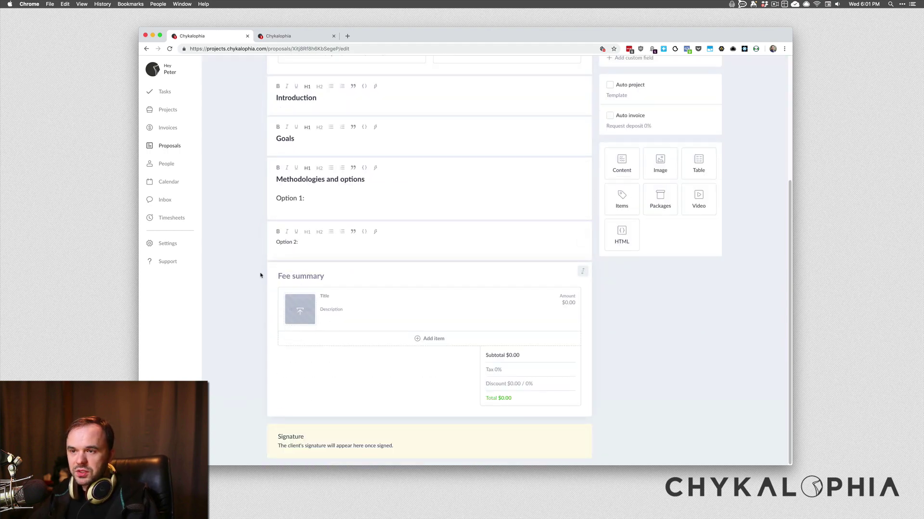
scroll(234, 263, "up", 1)
scroll(234, 264, "up", 2)
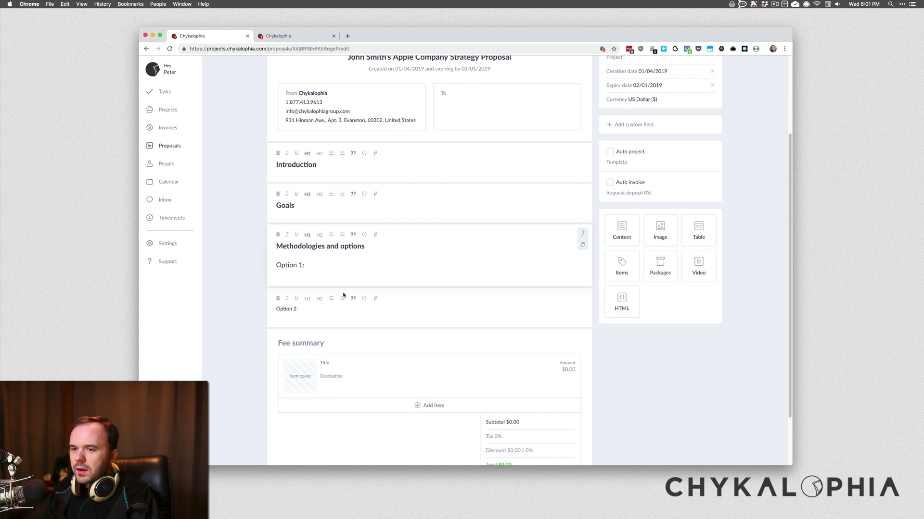
left_click(291, 326)
left_click(318, 299)
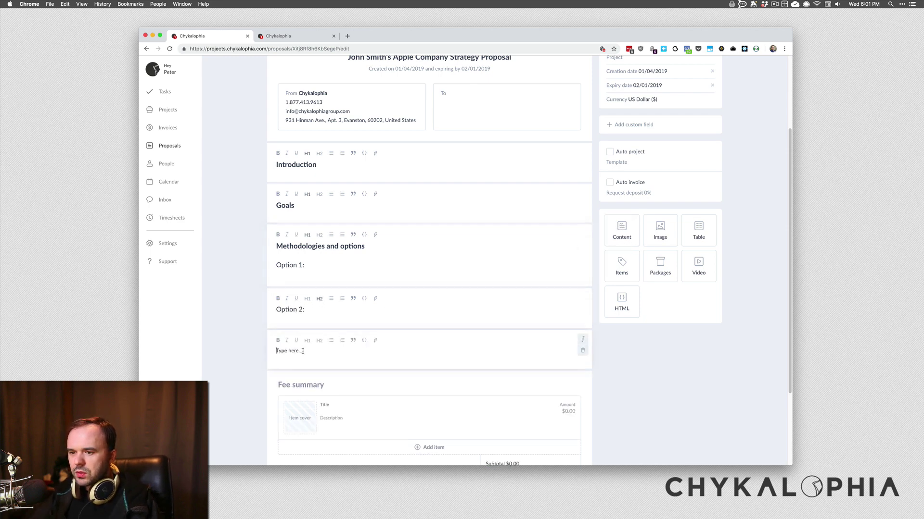
Add the level-2 heading "Option 3:" in a separate content block below Option 2.
type("Option ")
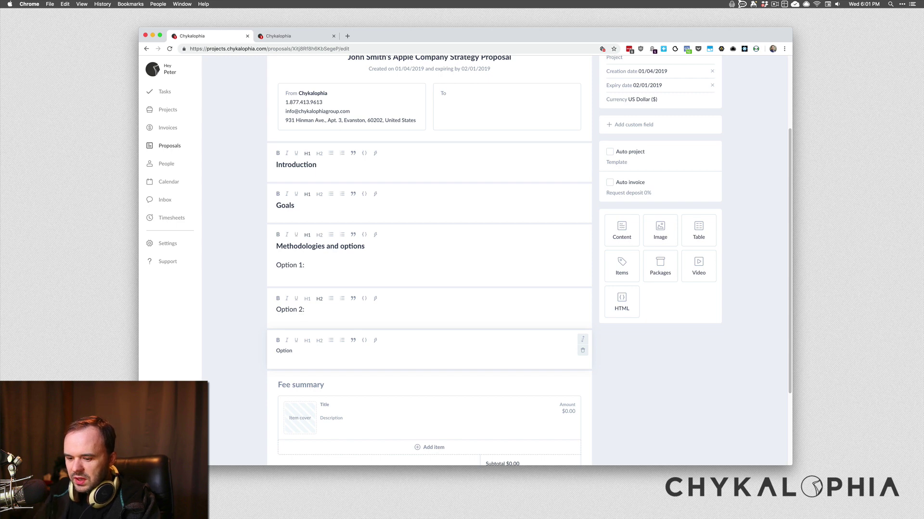
type("3:")
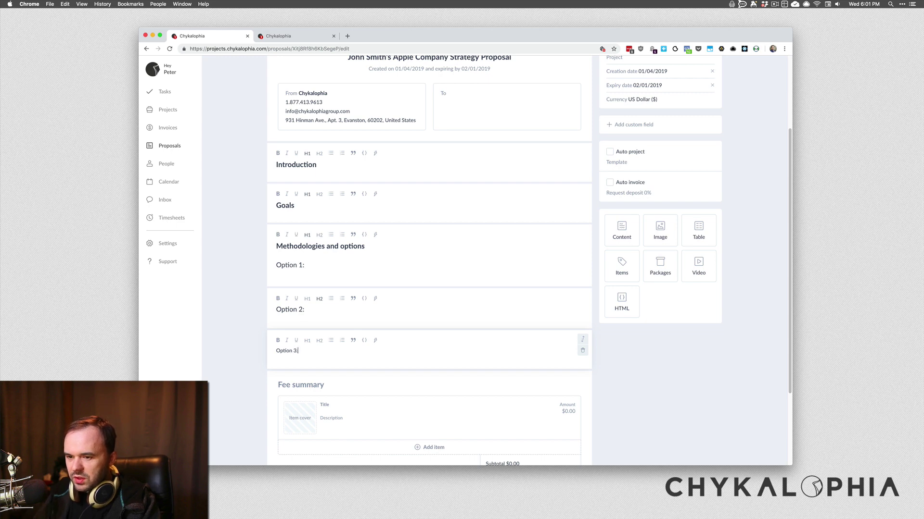
left_click(321, 343)
left_click(306, 351)
left_click(319, 342)
Add the placeholder text "aasda" in normal text below the Option 3 heading, separated by a blank line.
left_click(306, 365)
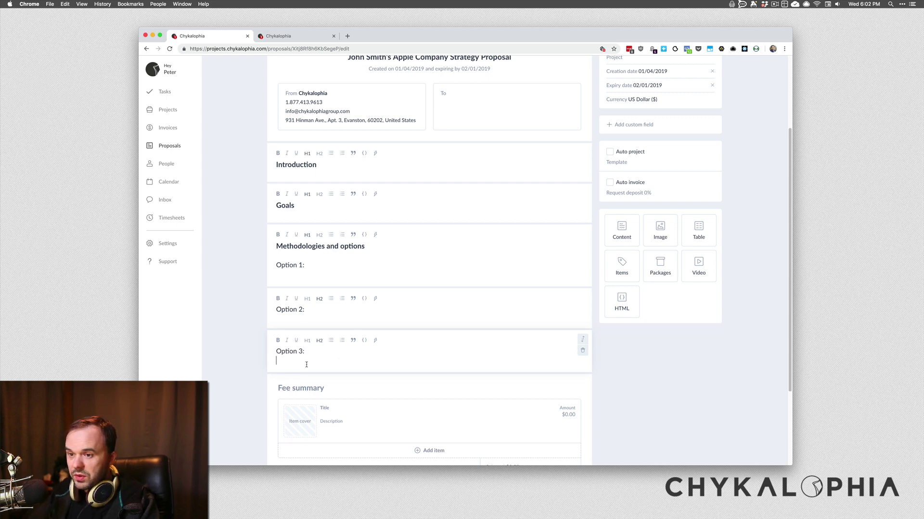
type("aasda")
left_click_drag(297, 362, 247, 365)
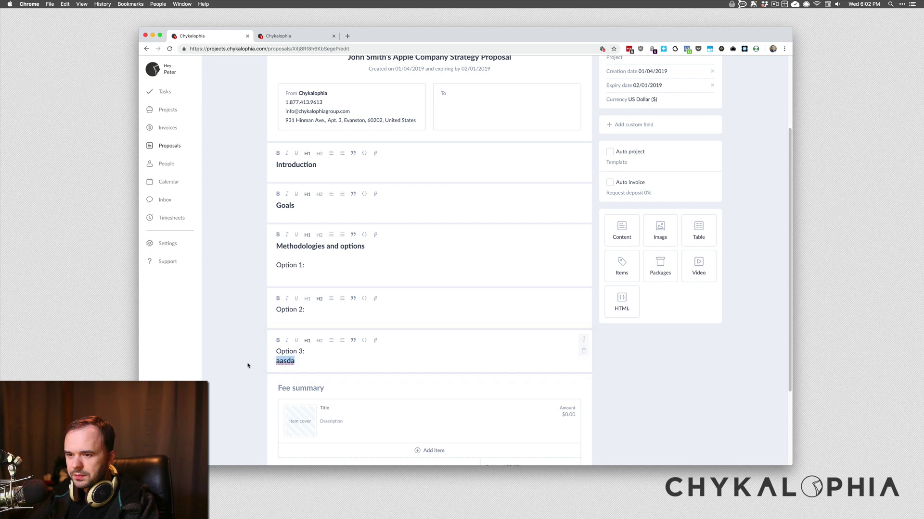
left_click(308, 342)
left_click(276, 361)
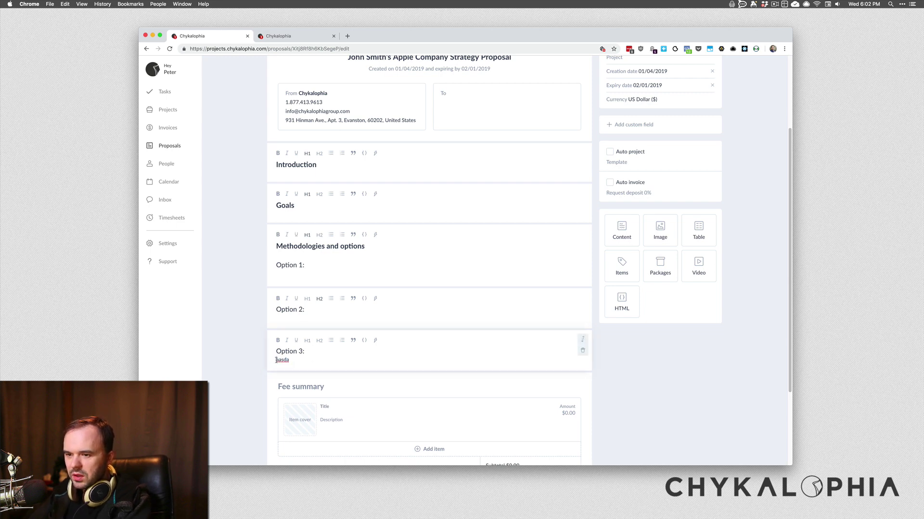
key("Return")
Add the placeholder text "asdasdas" in normal text below the Option 2 heading, separated by a blank line.
left_click(285, 319)
key("Return")
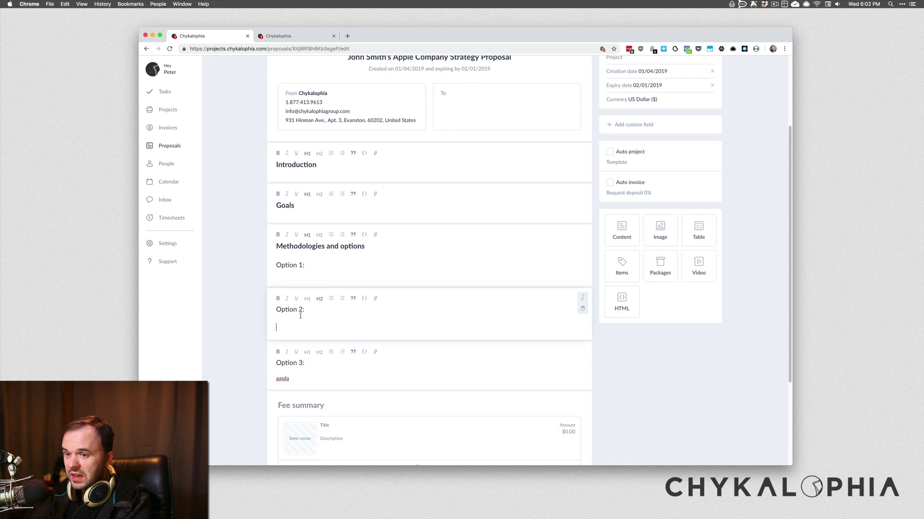
left_click(319, 298)
type("asdasdas")
left_click(281, 276)
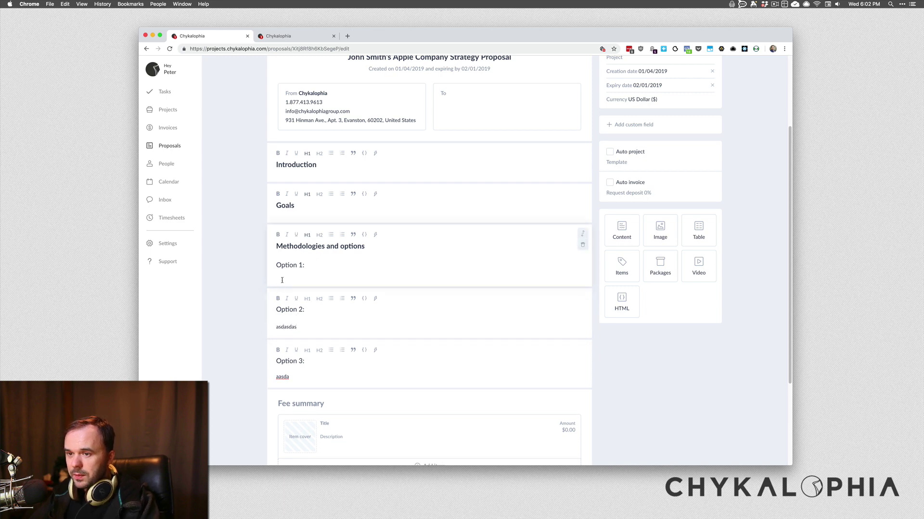
type("asdasd")
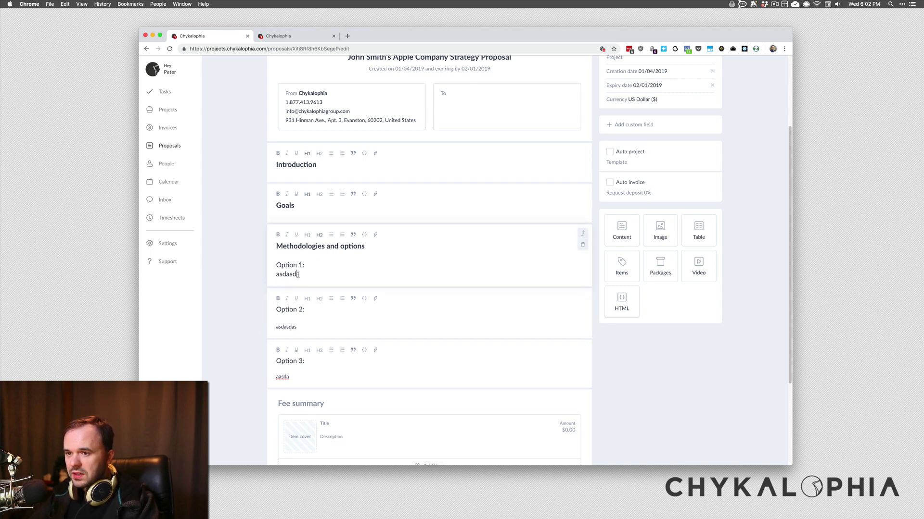
left_click_drag(297, 274, 273, 274)
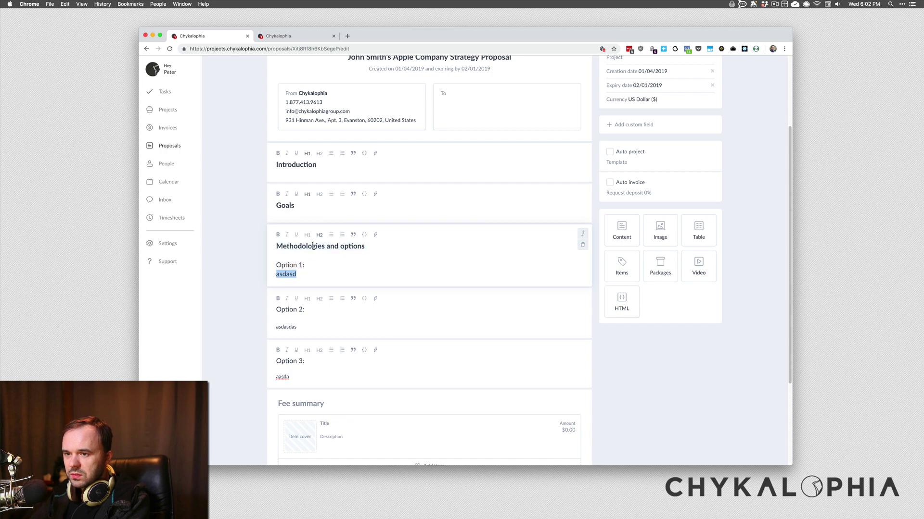
key("BackSpace")
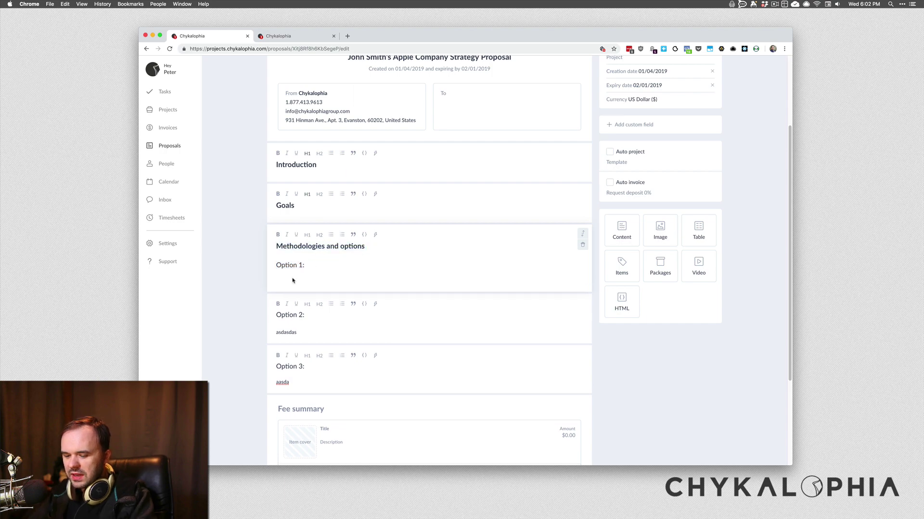
key("super+space")
type("as")
key("Return")
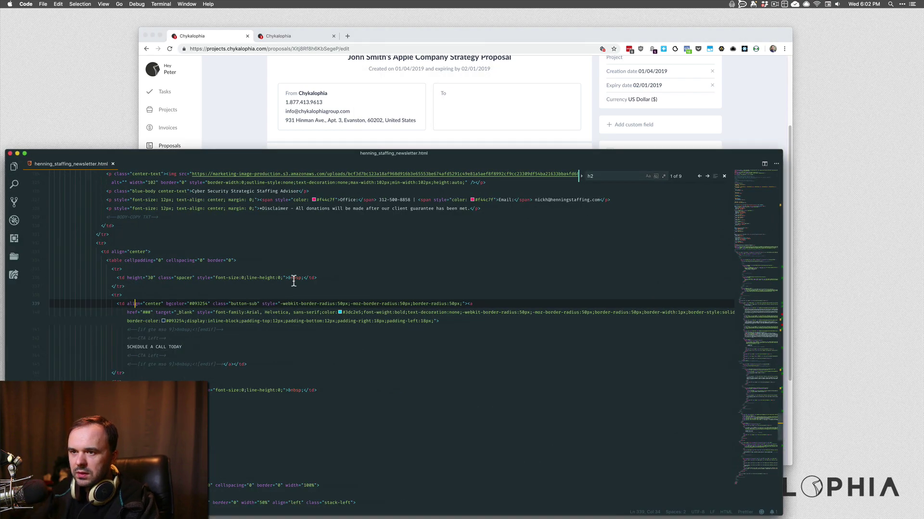
left_click(17, 154)
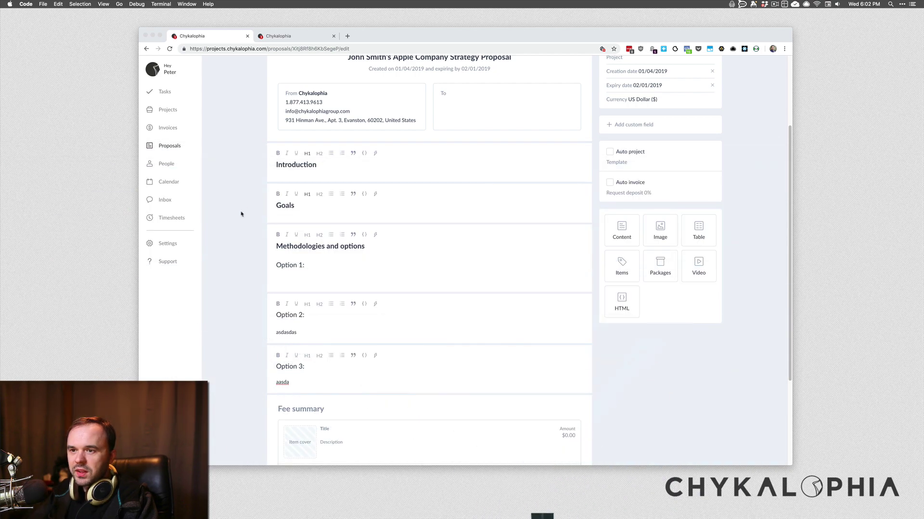
Enter the placeholder text "hajsdhask" in normal text below the Option 1 heading, after a blank line.
type("hajsdhask")
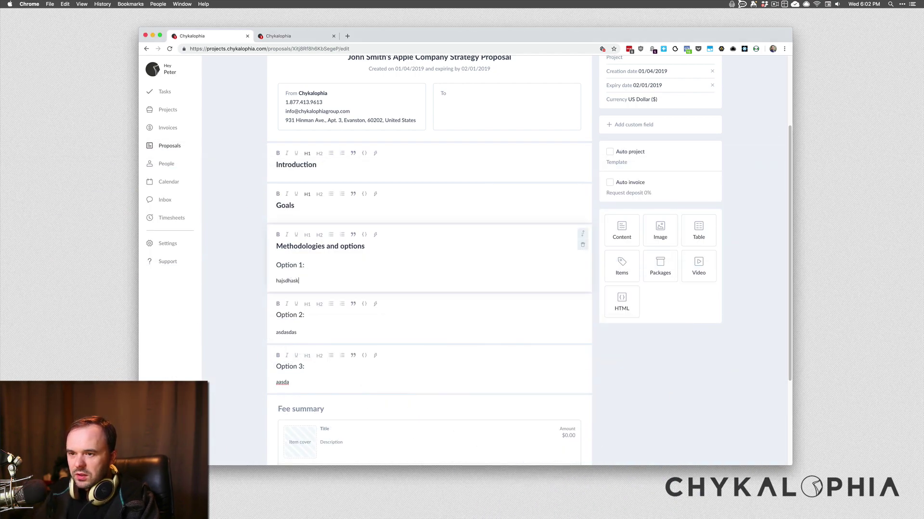
left_click_drag(310, 283, 262, 282)
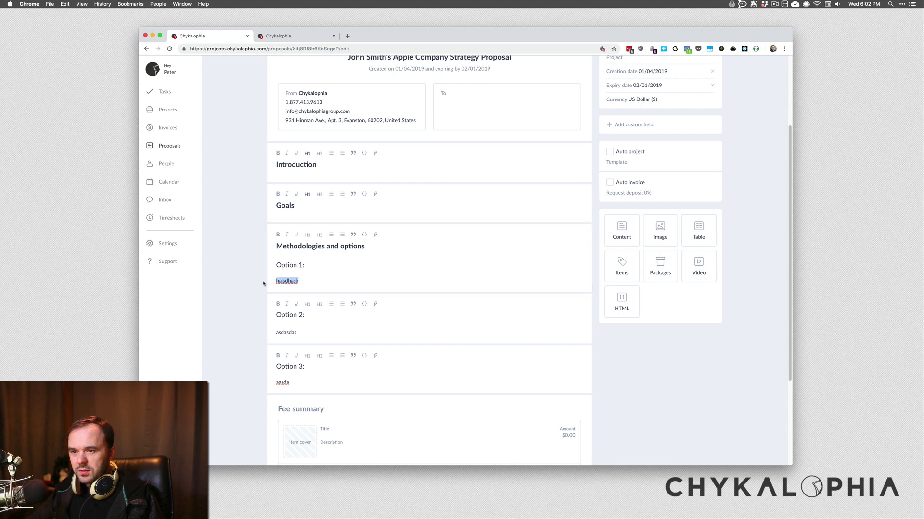
scroll(336, 299, "down", 2)
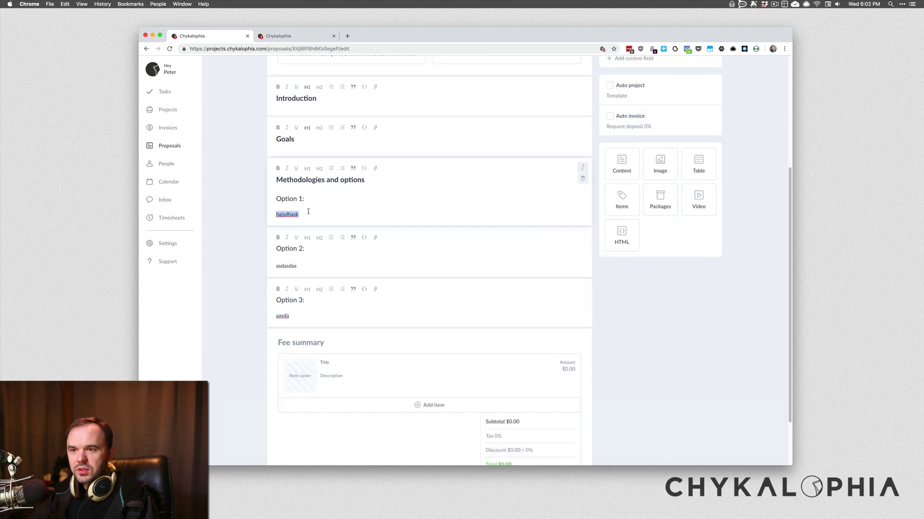
left_click(277, 214)
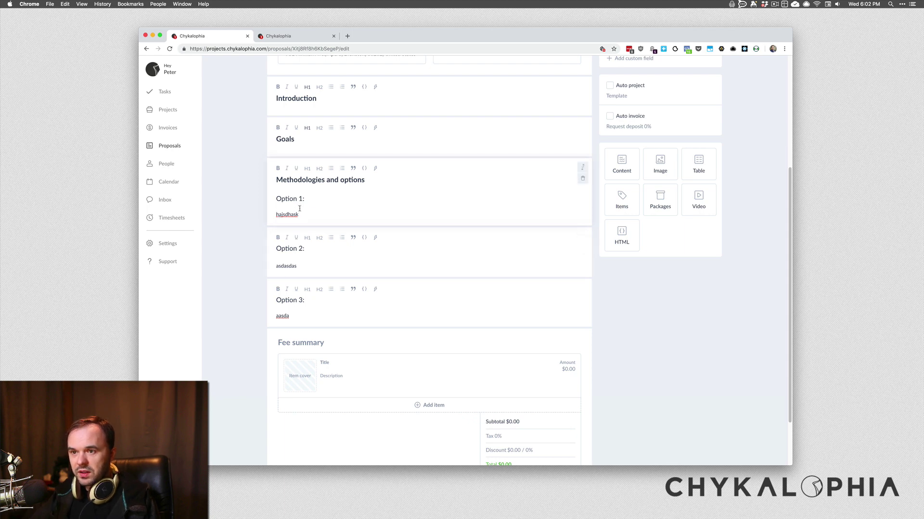
left_click_drag(300, 214, 273, 206)
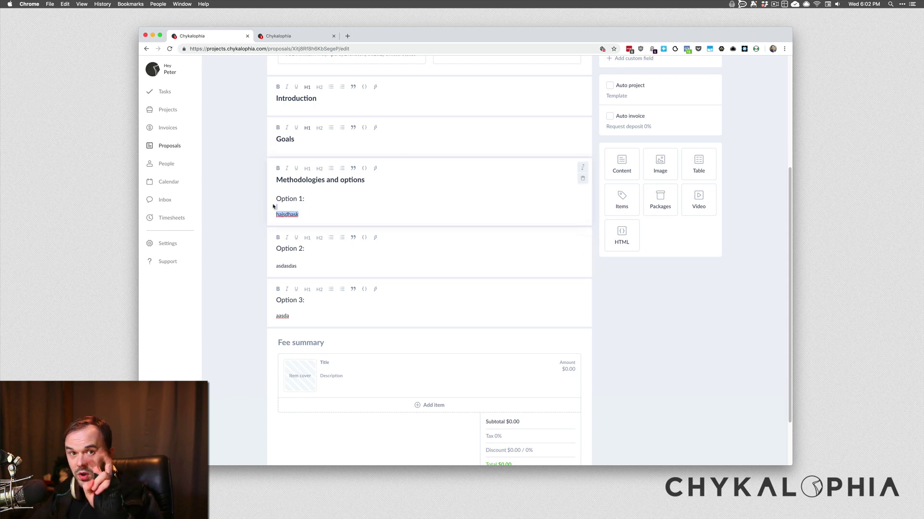
left_click_drag(309, 264, 270, 266)
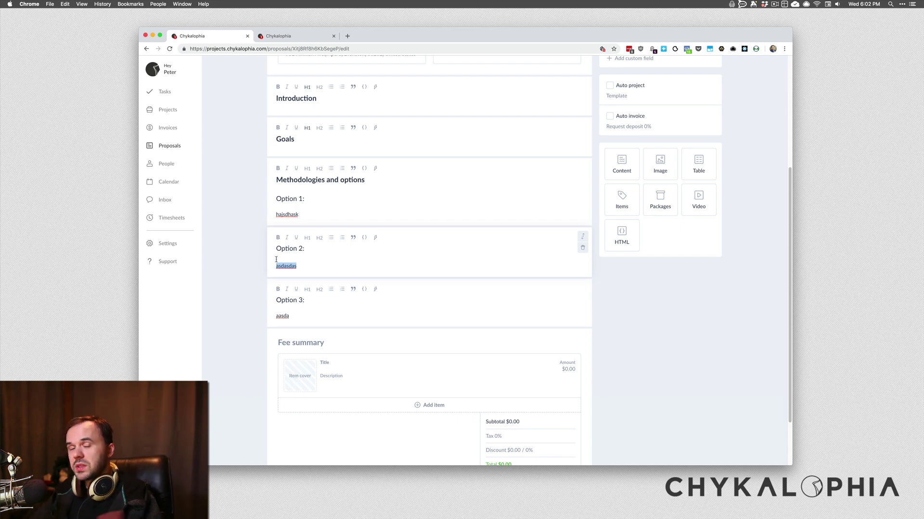
left_click(298, 318)
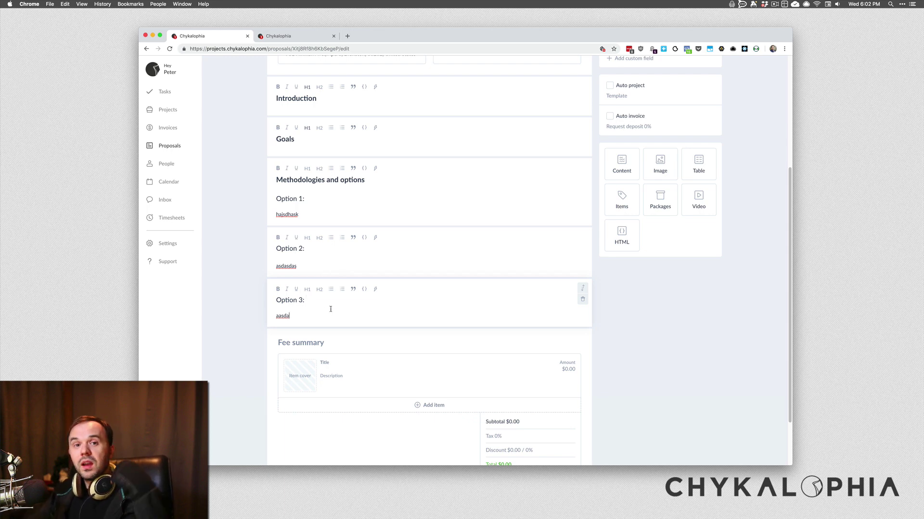
Add a content block below Option 3 with the level-2 heading "Terms & Conditions" and start a new line under it.
left_click(629, 160)
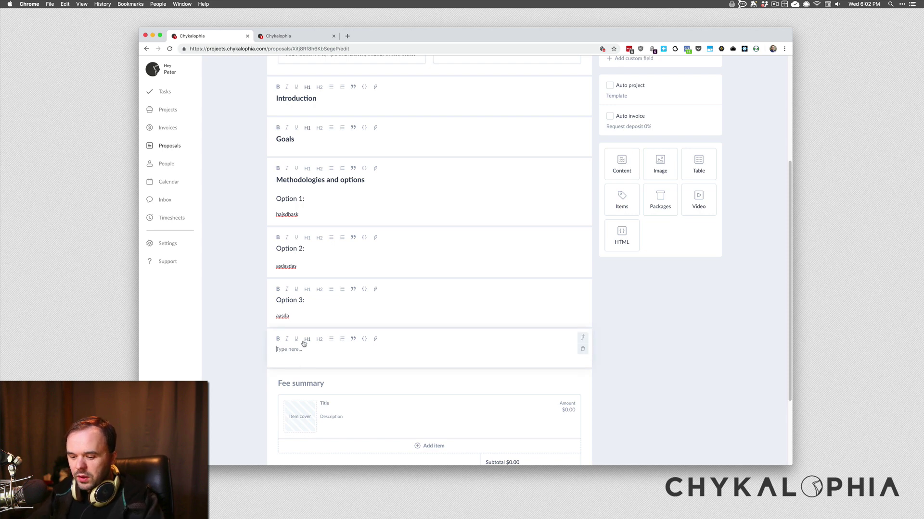
type("Terms & ")
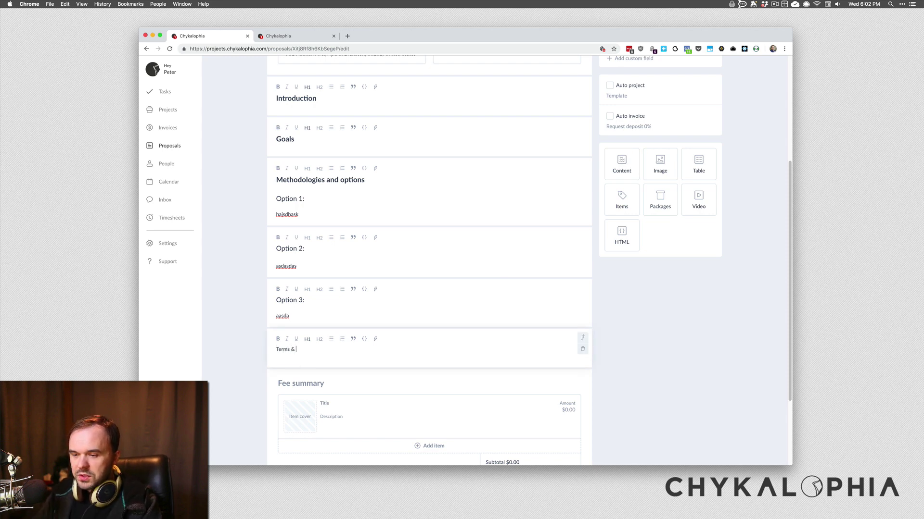
type("Condiuons")
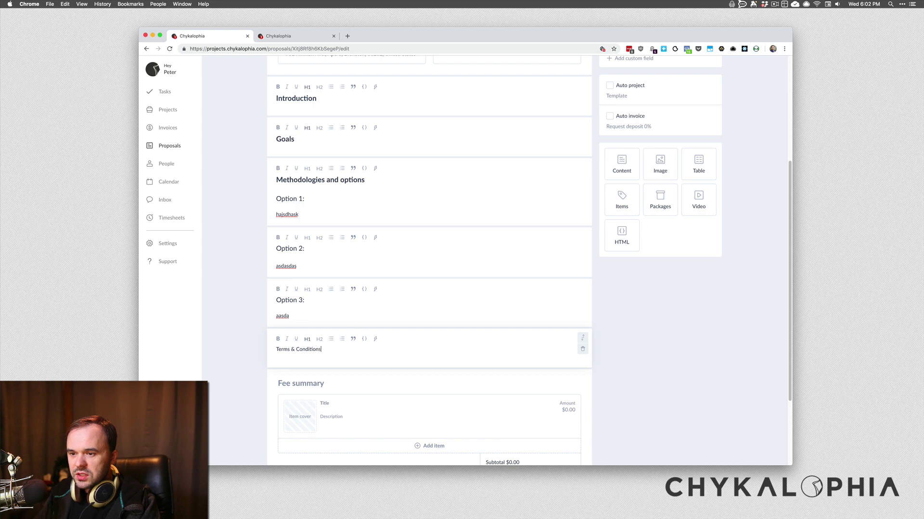
left_click(319, 339)
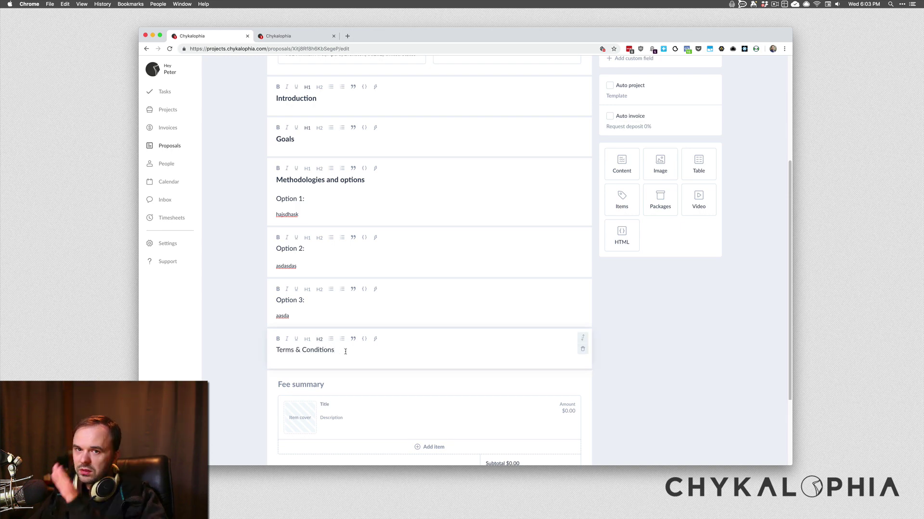
key("Return")
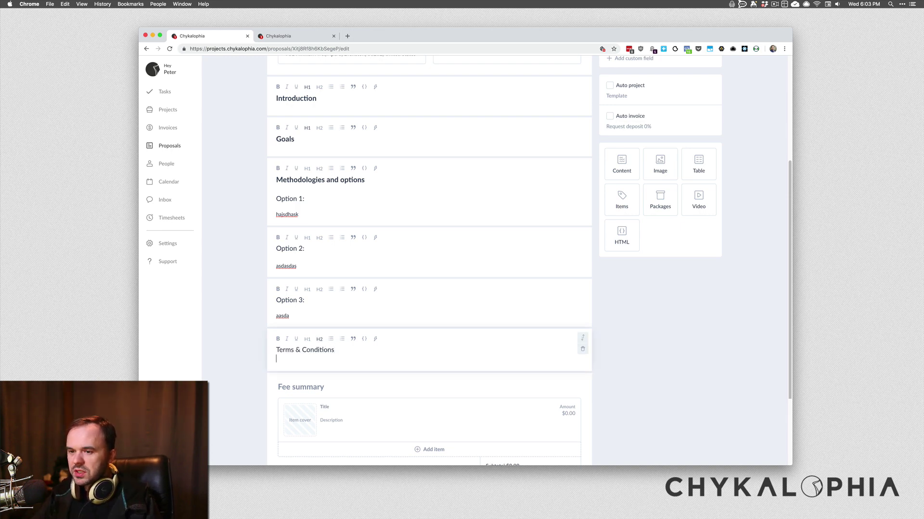
Replace the "Terms & Conditions" heading text with "Responsbilities" and leave a blank line below it.
left_click_drag(345, 347, 254, 348)
type("Accountabilities")
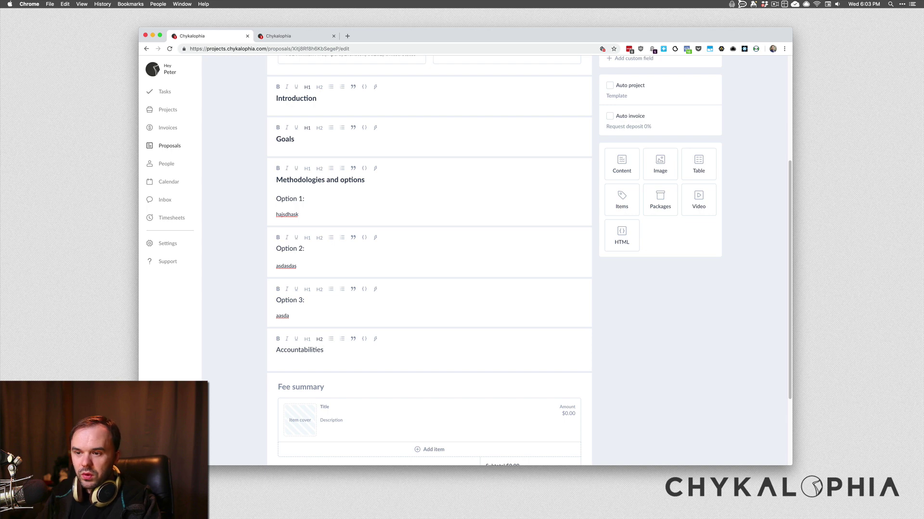
key("super+shift+Left")
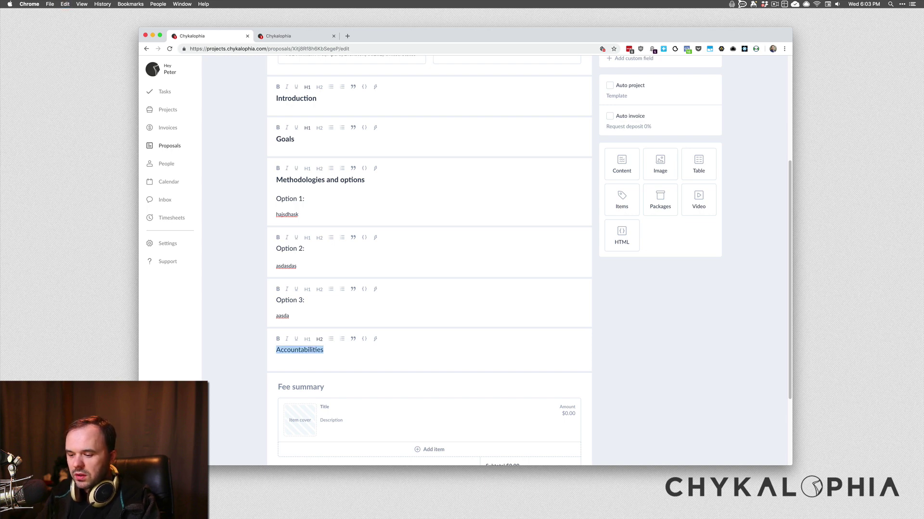
type("Respo")
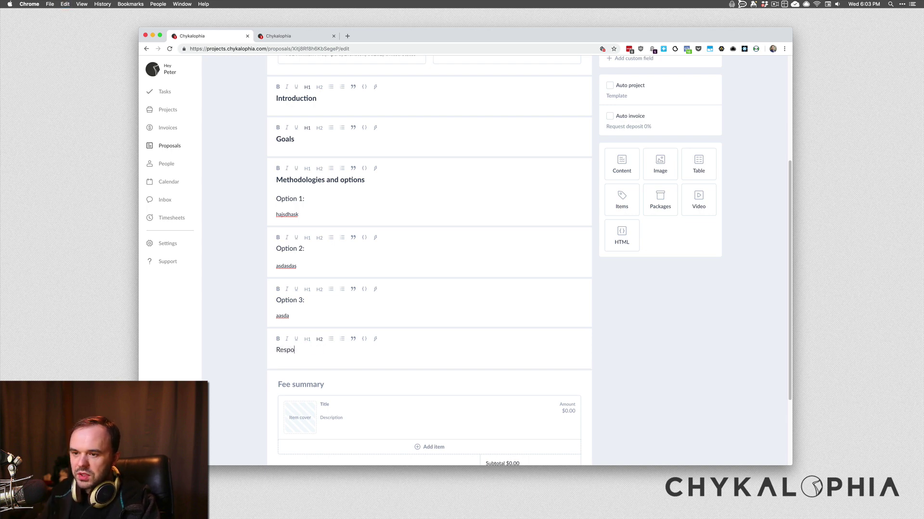
type("nsbil")
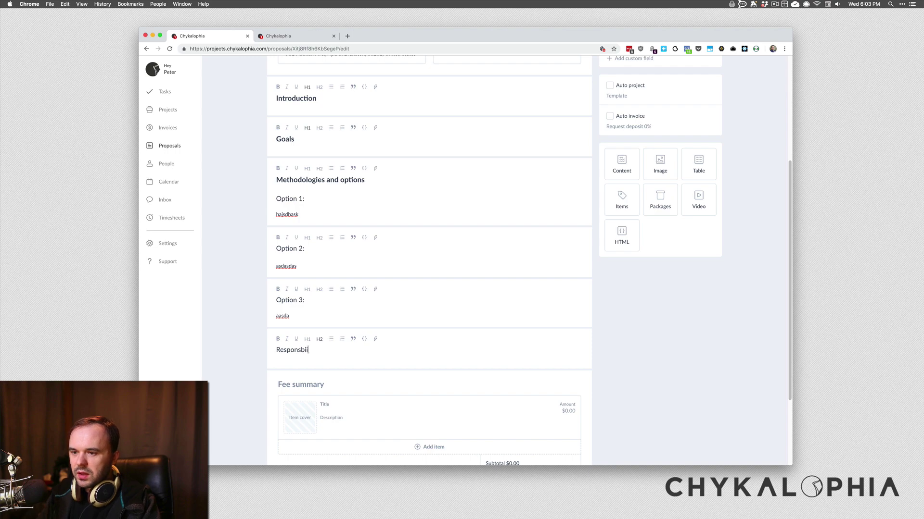
type("ities")
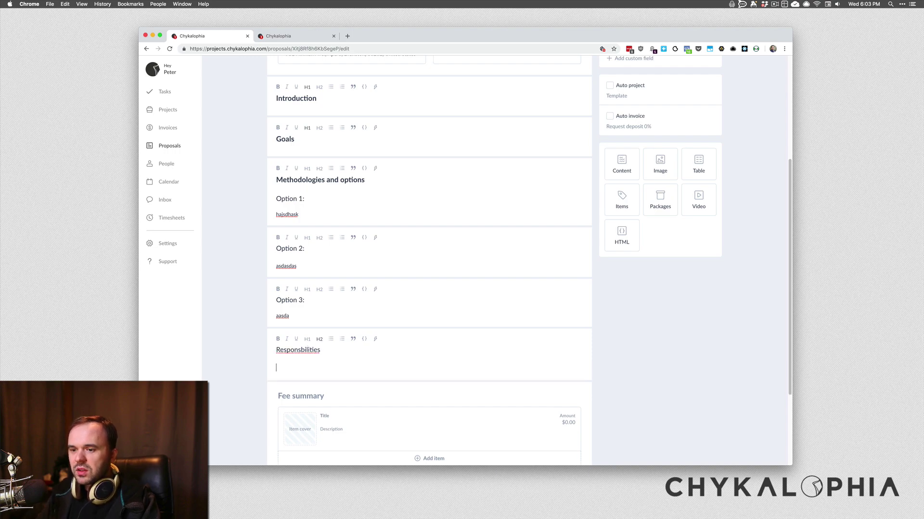
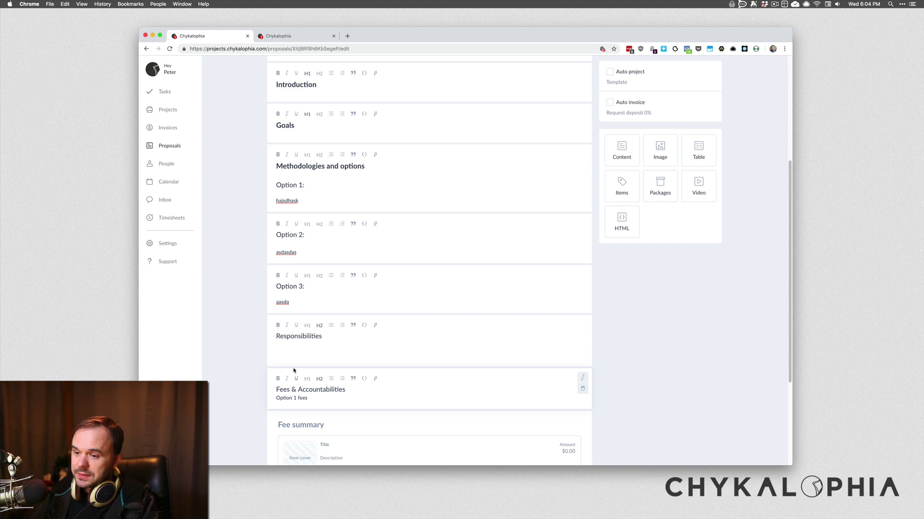
Below a blank line under Fees & Accountabilities, list "Option 1 fees: $5000", "Option 2: $7500" and "Option 3: $22,000" on separate lines.
key("Return")
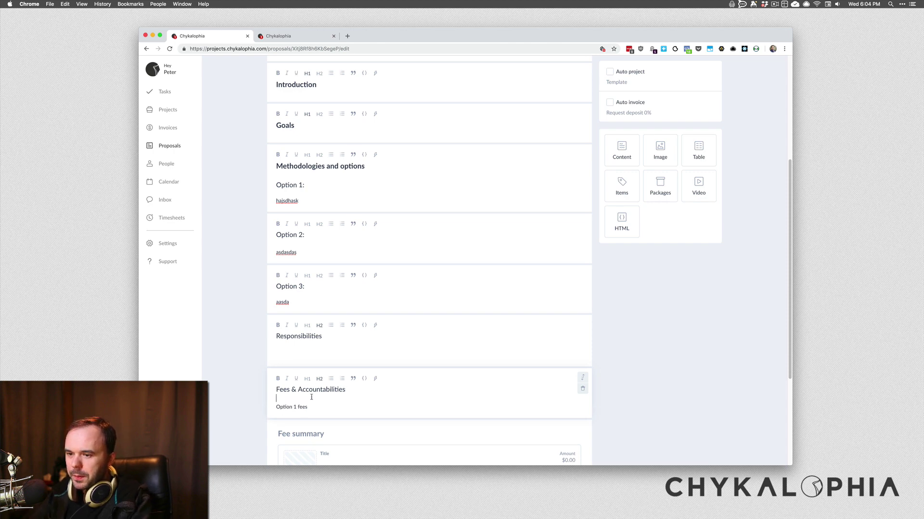
type(": ")
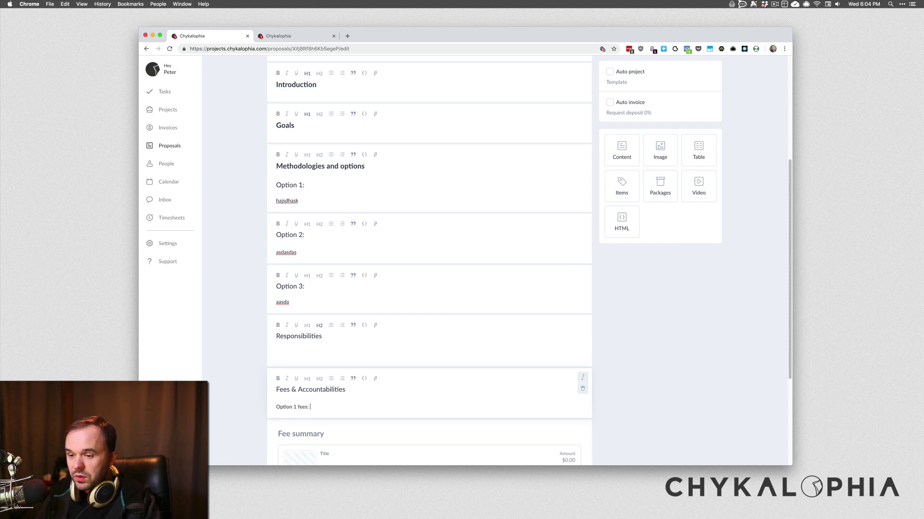
type("$5000")
key("Return")
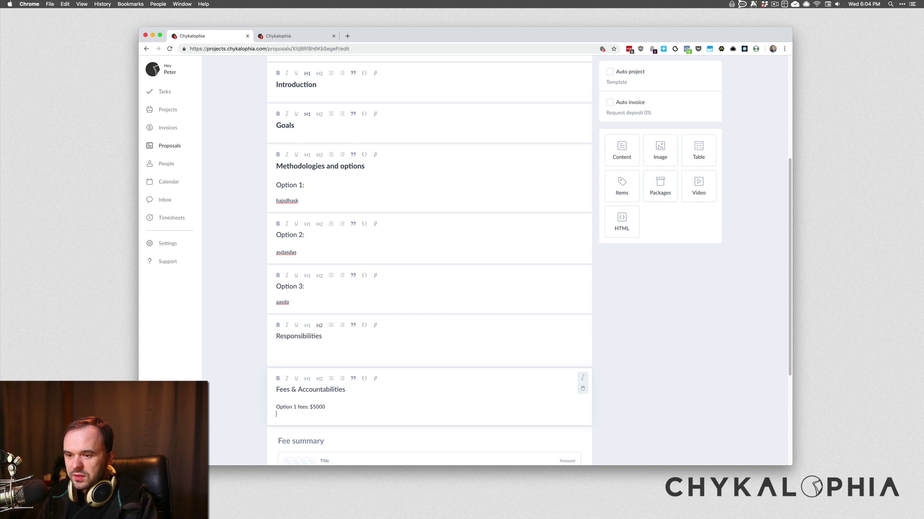
type("Option 2: ")
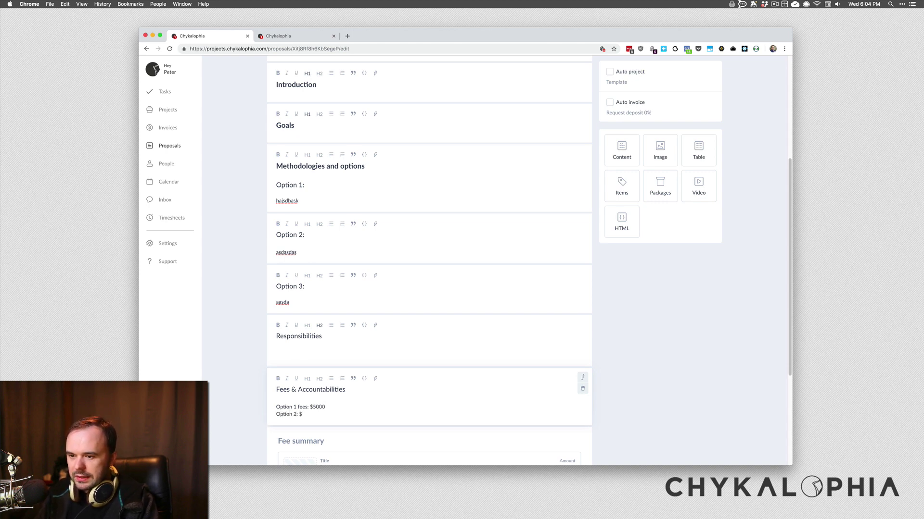
type("$7500")
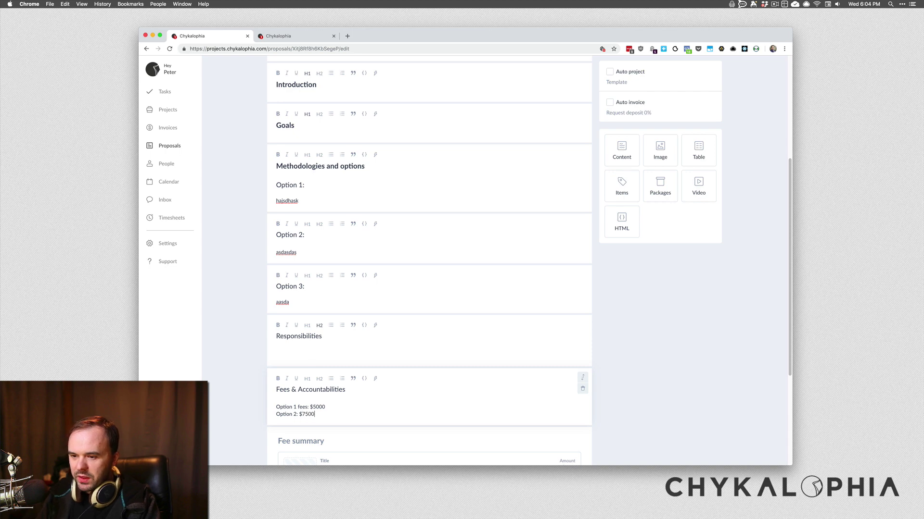
key("Return")
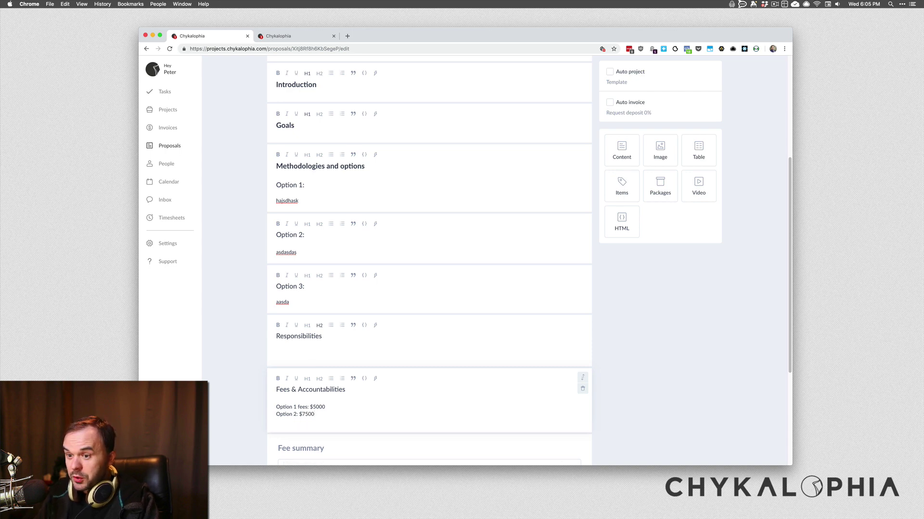
type("Option 3:  $")
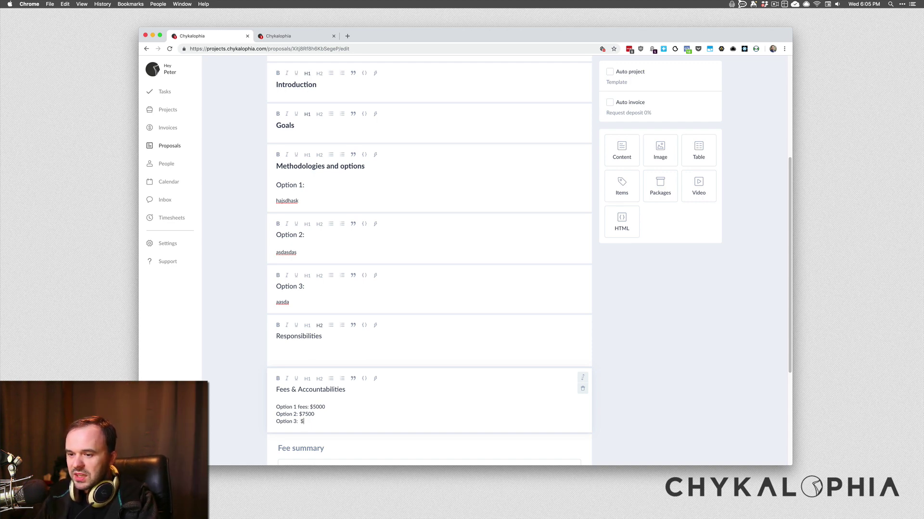
type("22,000")
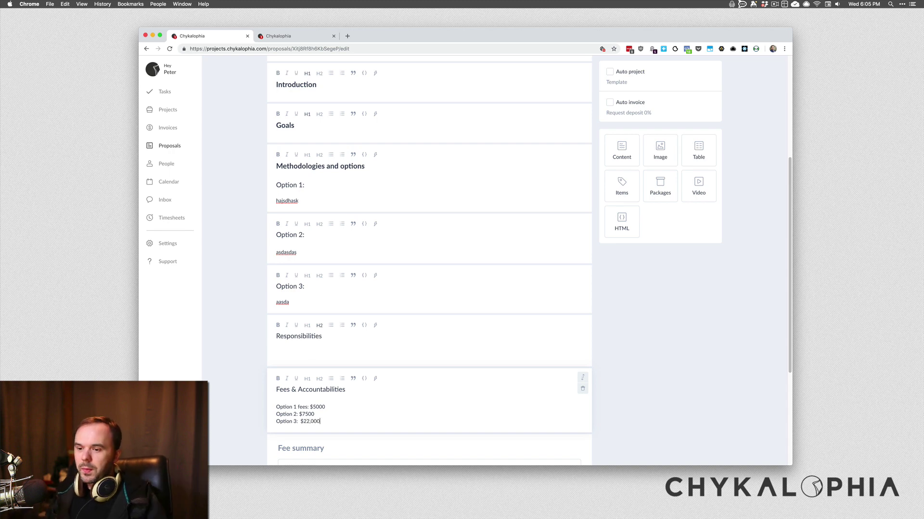
Add the sentence "We guarantee <x>" below the option fees after a blank line, correcting the spelling of "guarantee".
key("Return")
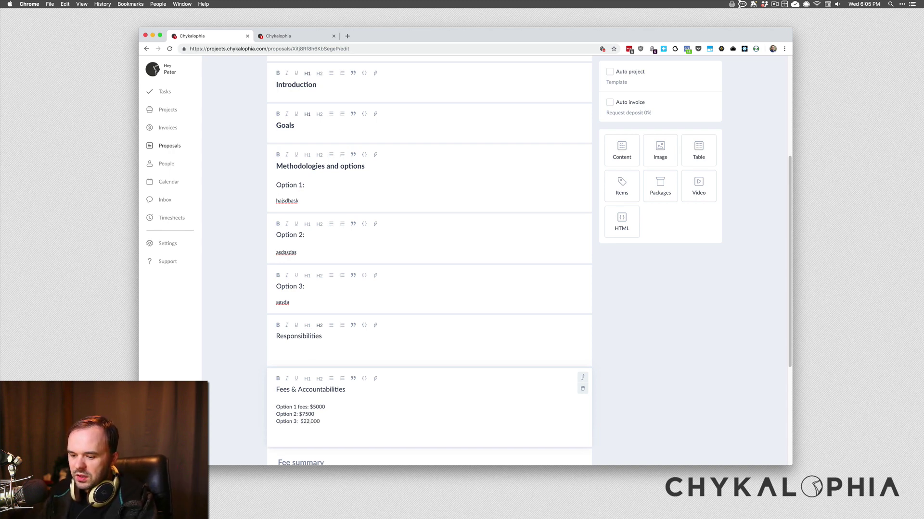
type("W")
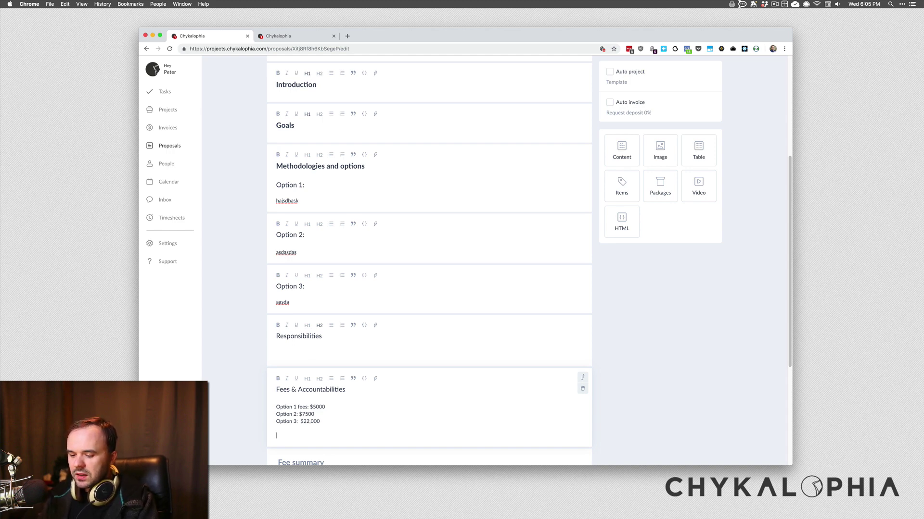
type("e guare")
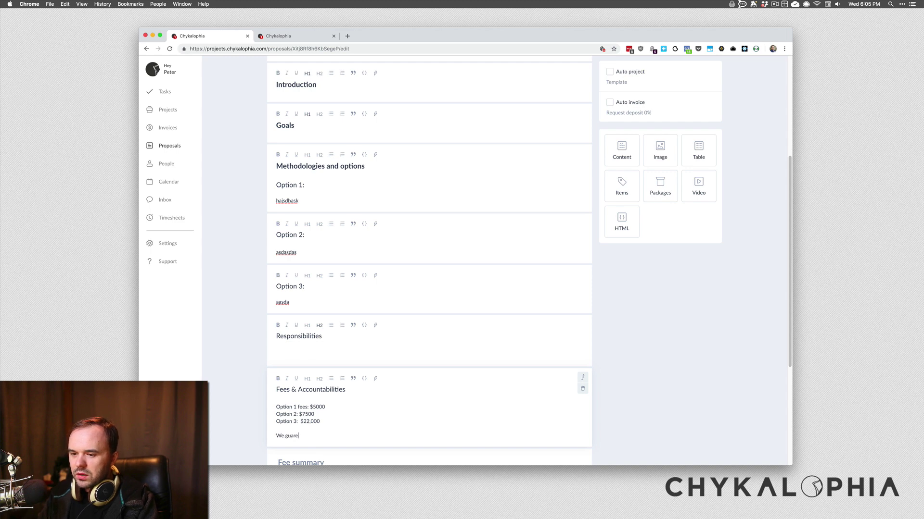
type("ntee <x>")
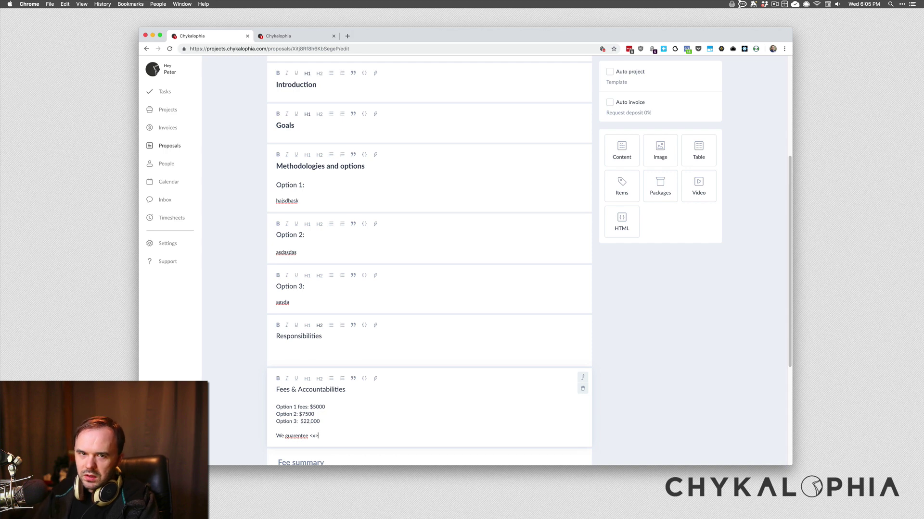
right_click(290, 435)
left_click(303, 371)
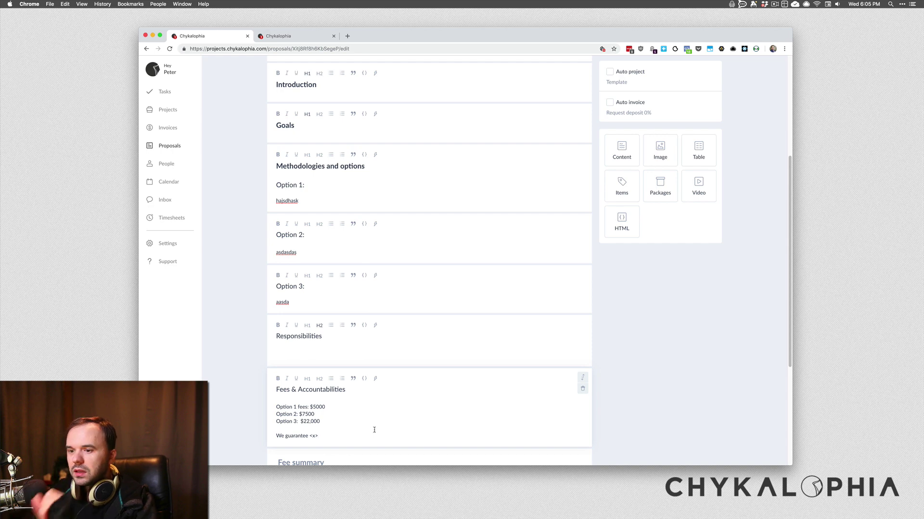
Add the bold label "Pay schedule:" below the guarantee sentence and place the cursor on the line beneath it.
key("Return")
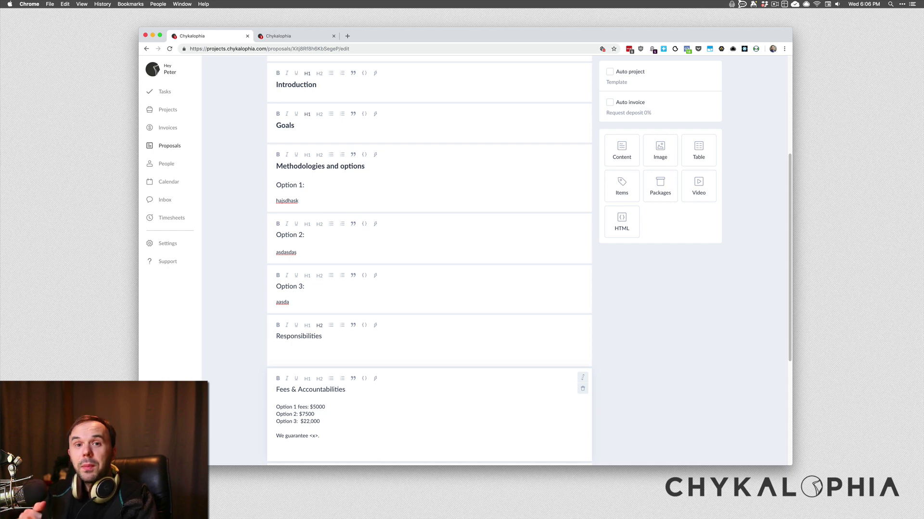
type("Pay")
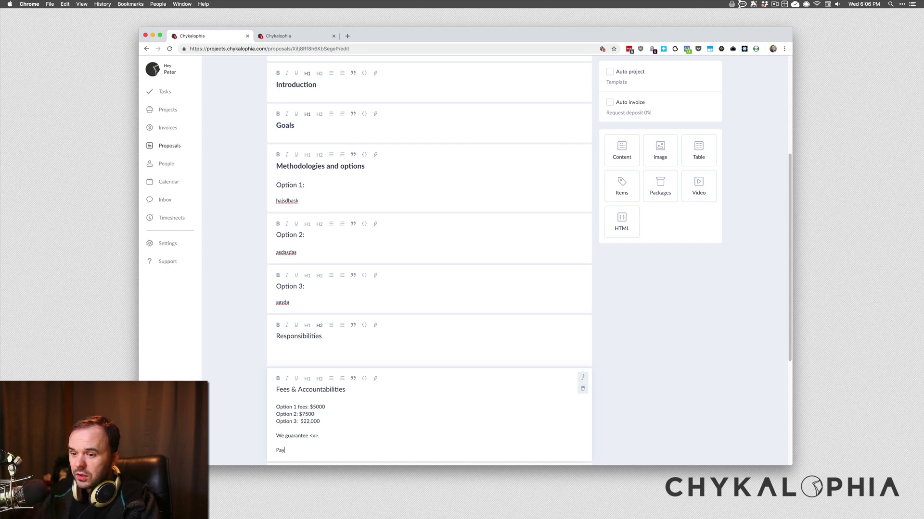
scroll(394, 435, "down", 2)
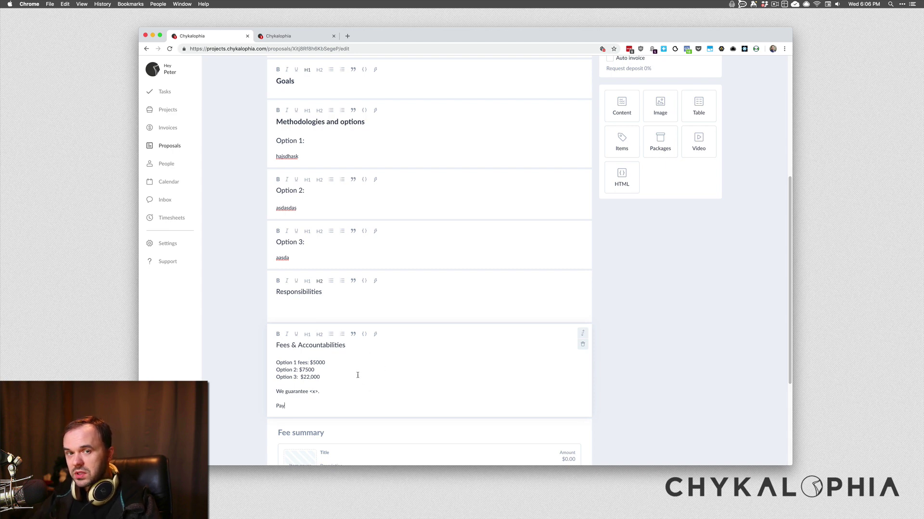
scroll(358, 375, "down", 1)
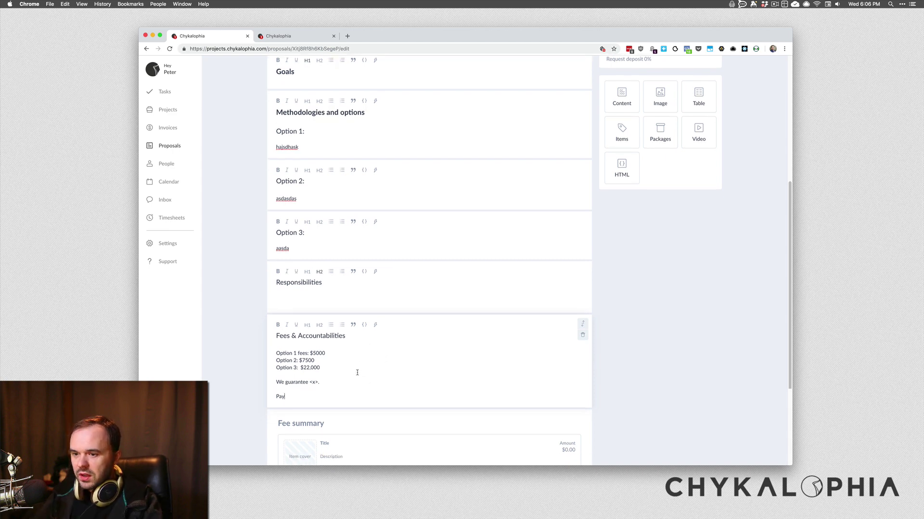
type("schedulu")
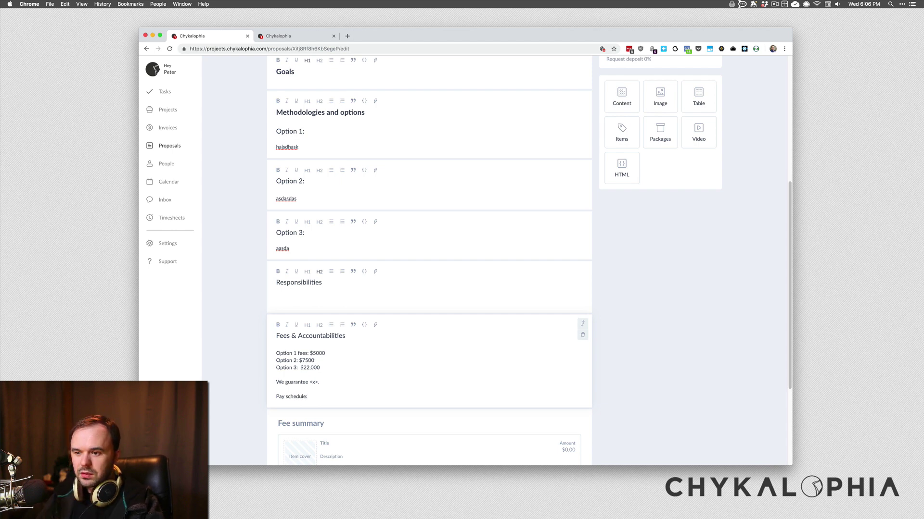
key("Return")
left_click_drag(318, 398, 261, 400)
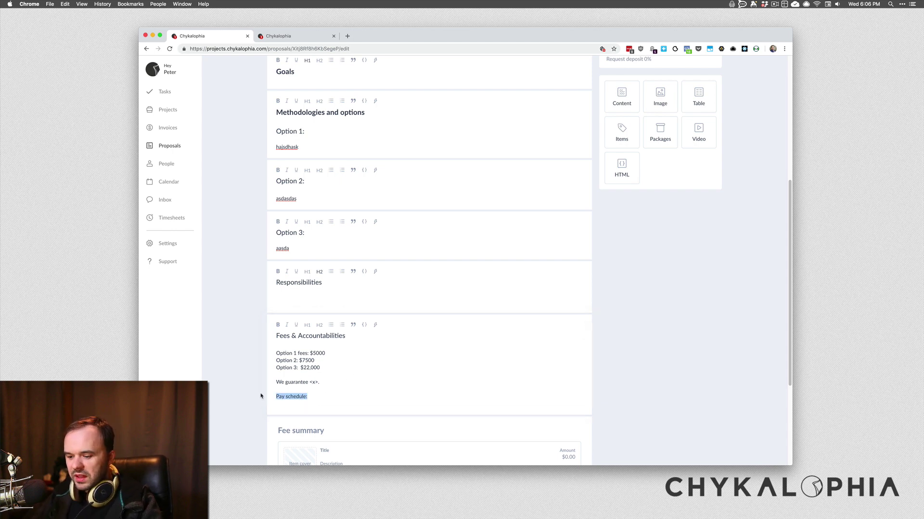
left_click(277, 325)
left_click(297, 407)
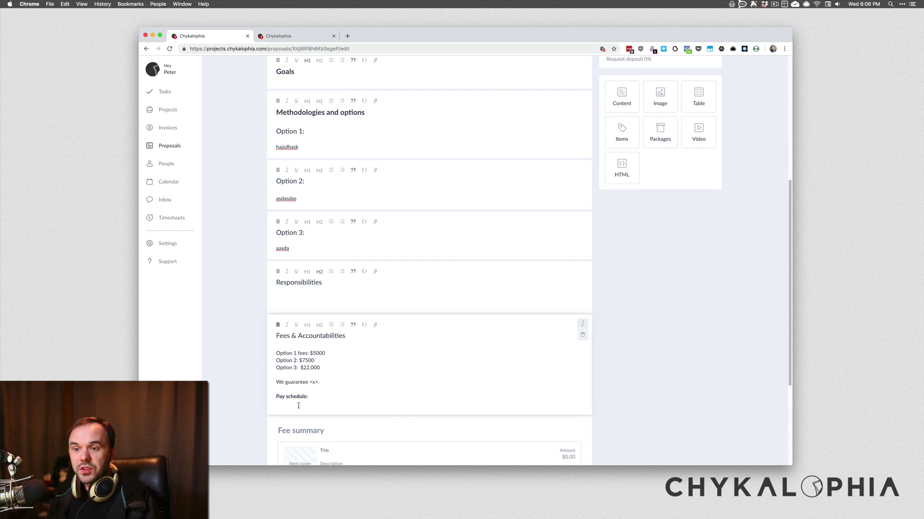
type("50%")
key("BackSpace")
key("BackSpace")
key("BackSpace")
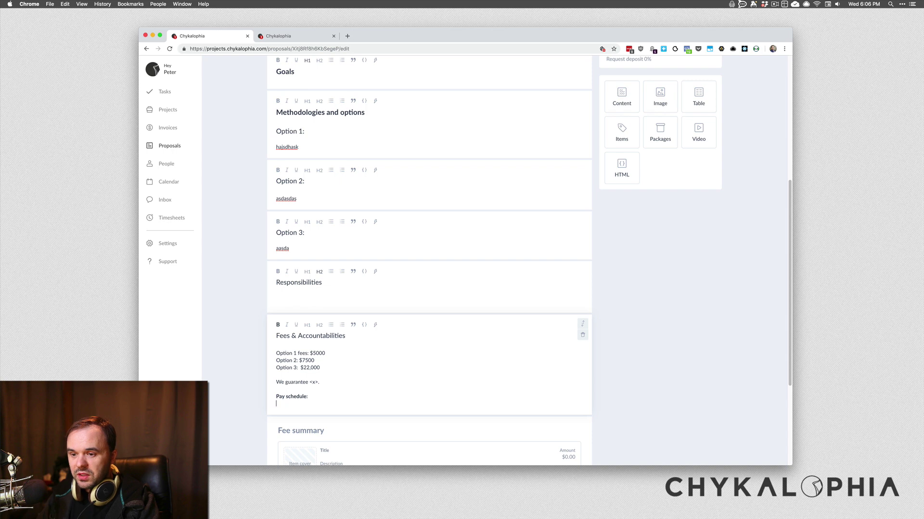
Turn off bold and write the sentence "Deposit is due on propsal acceptence." beneath the Pay schedule label.
left_click(280, 325)
type("Depo")
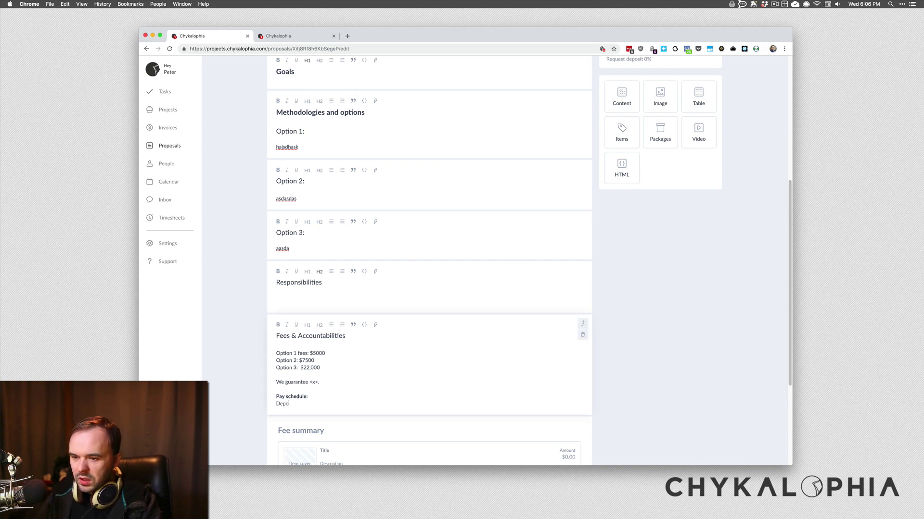
type("sit is due optio")
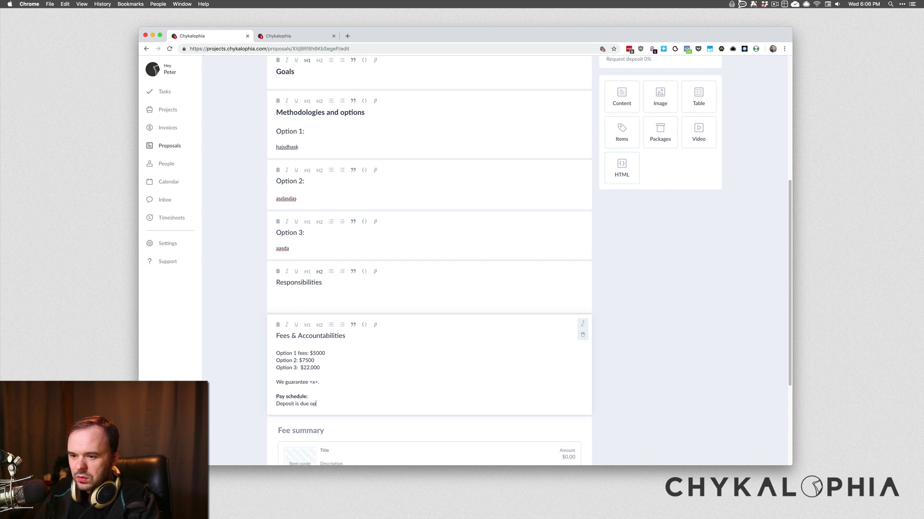
key("BackSpace")
key("BackSpace")
key("BackSpace")
type("n")
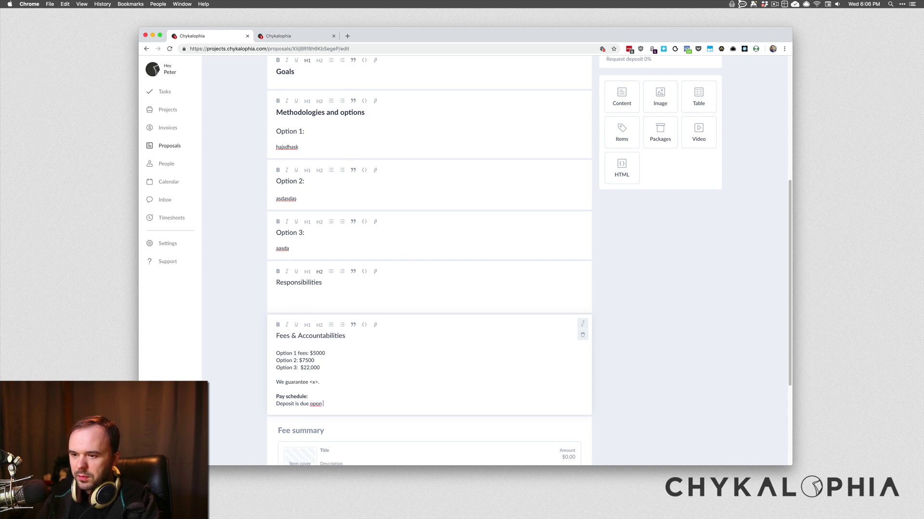
key("BackSpace")
key("BackSpace")
key("BackSpace")
type("po")
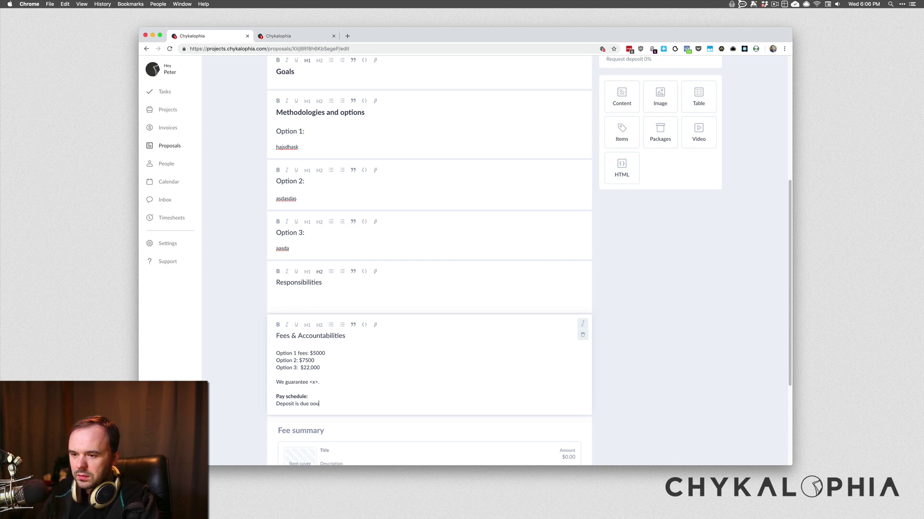
key("BackSpace")
key("BackSpace")
type("pun co")
key("BackSpace")
key("BackSpace")
key("BackSpace")
key("BackSpace")
key("BackSpace")
key("BackSpace")
key("BackSpace")
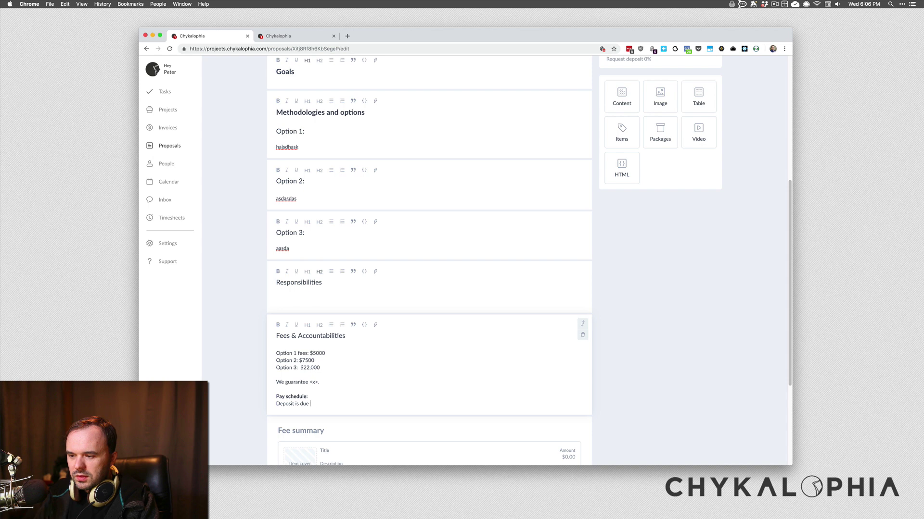
type("on po")
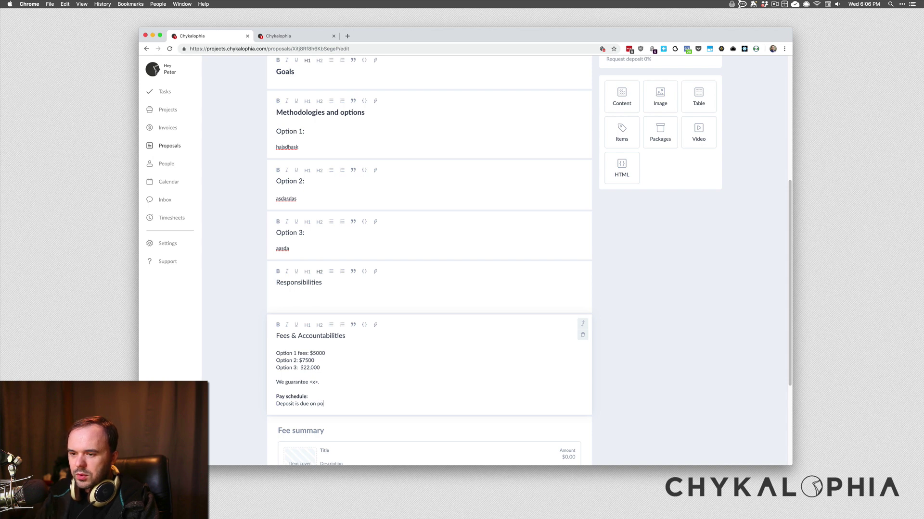
key("BackSpace")
type("ropsal acc")
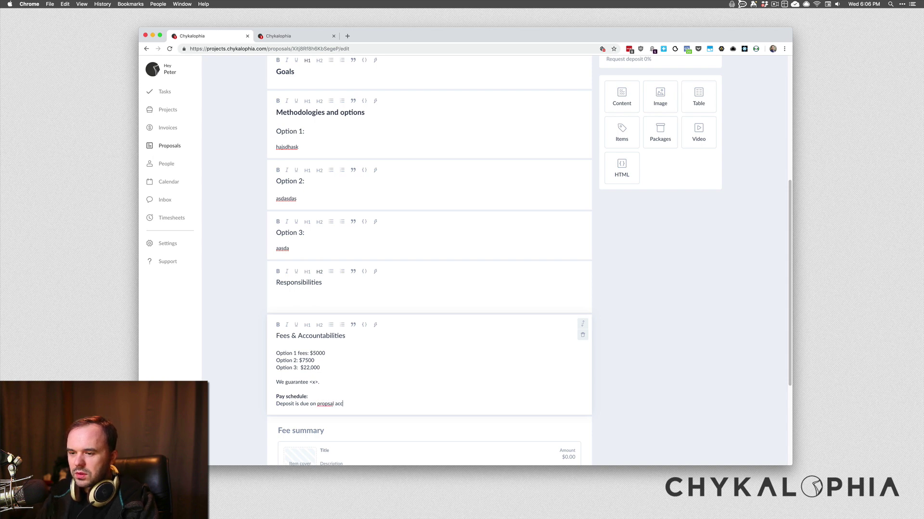
type("eptence.")
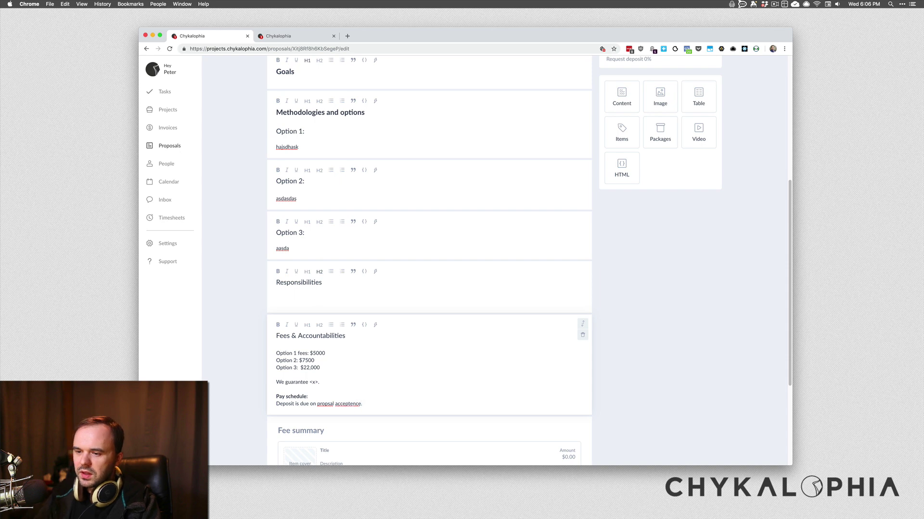
Correct the deposit sentence's misspelled words to "proposal" and "acceptance".
right_click(331, 404)
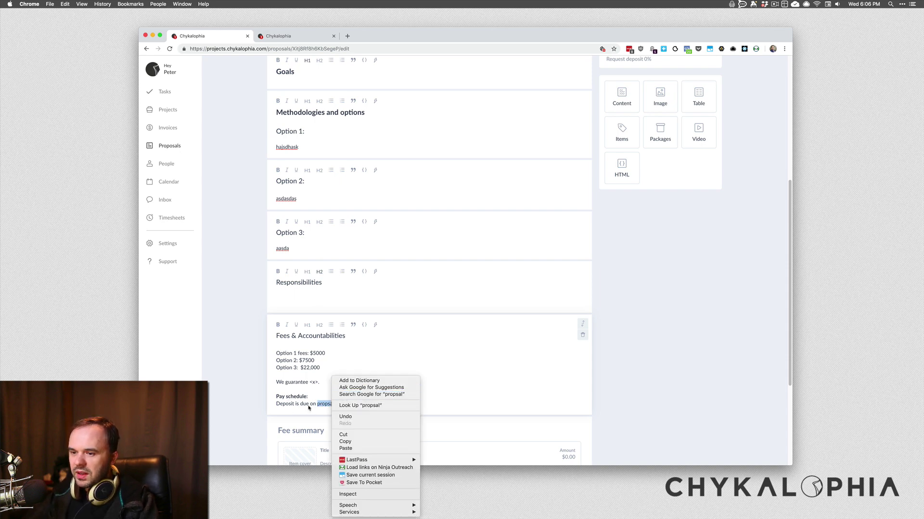
left_click(323, 406)
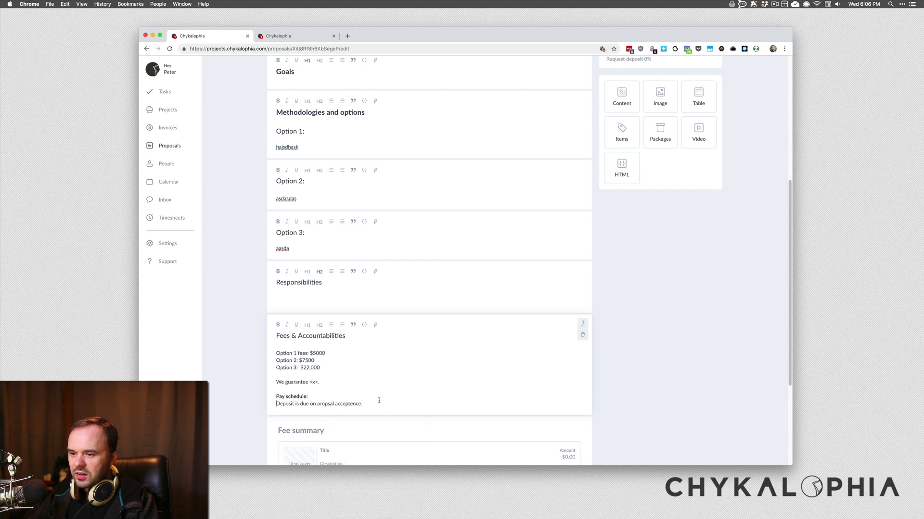
left_click(328, 405)
type("o")
left_click_drag(357, 404, 345, 404)
type("pta")
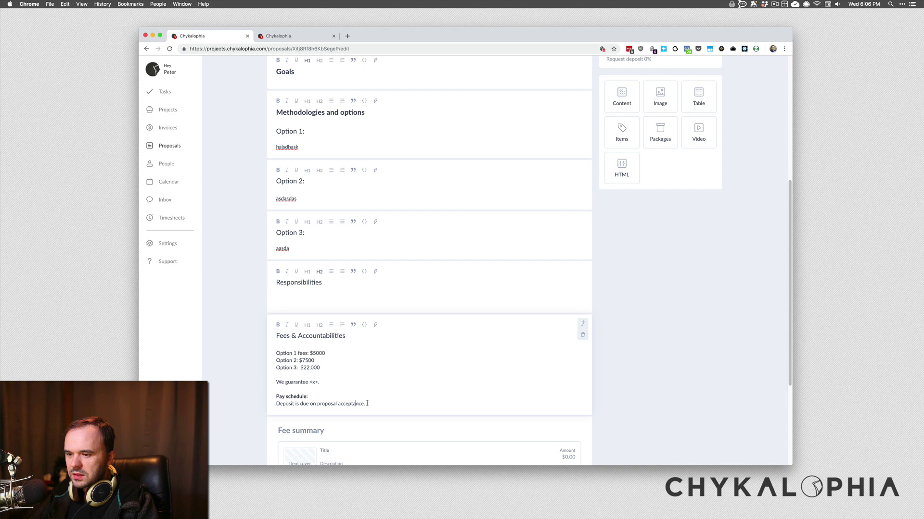
Start a second pay schedule sentence with "With" and reword the first sentence's opening to "A 50% deposit".
left_click(387, 402)
type("With")
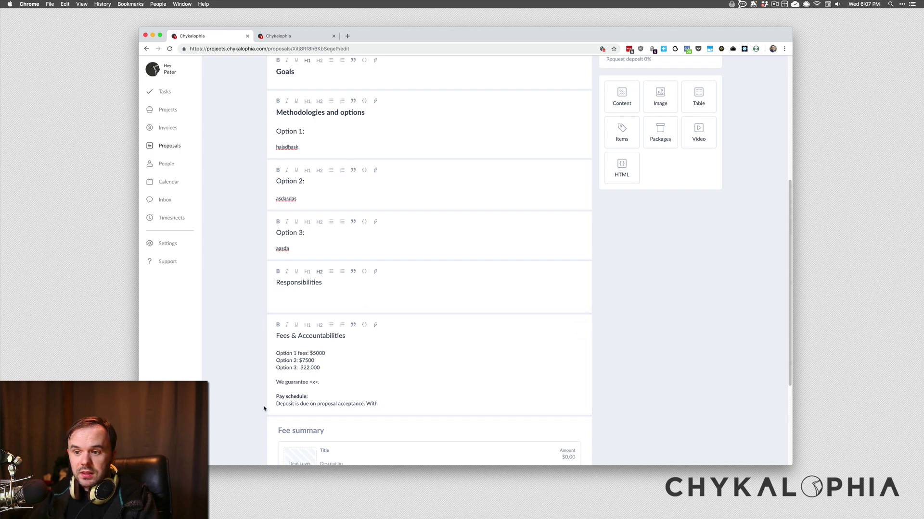
left_click(298, 400)
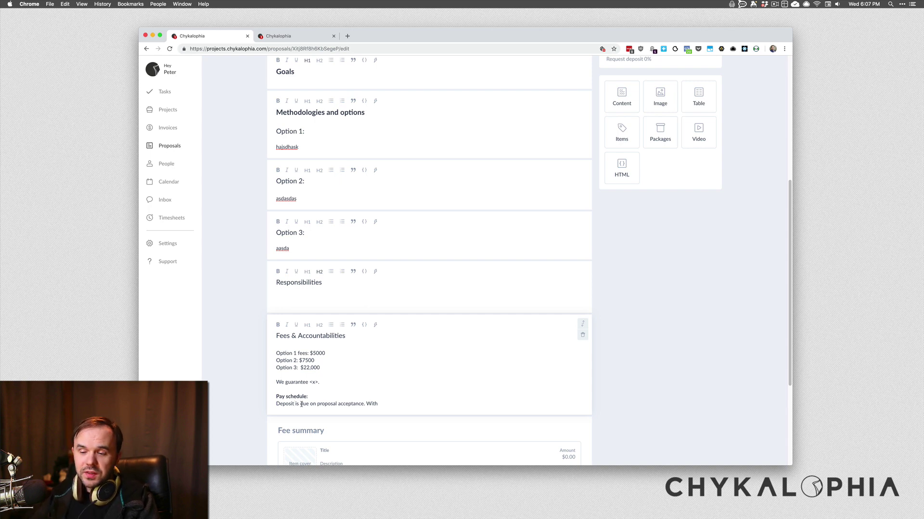
left_click(280, 404)
key("BackSpace")
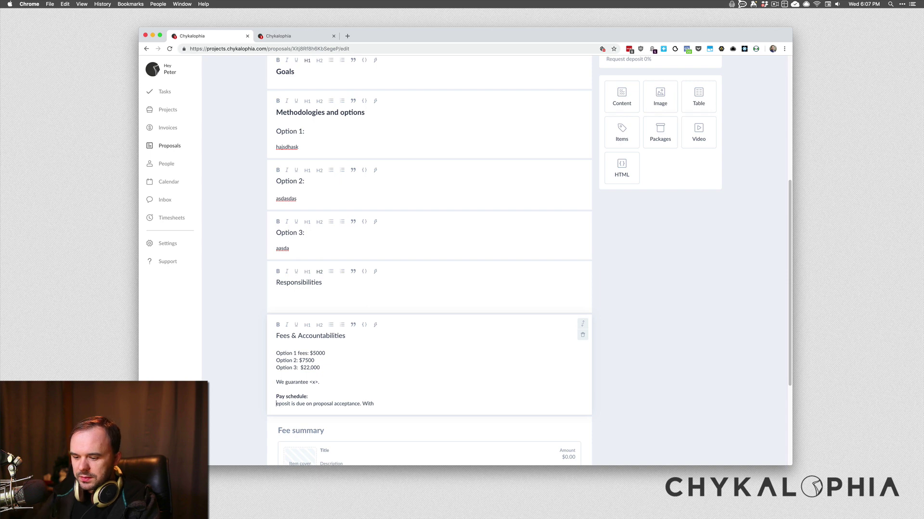
type("A ")
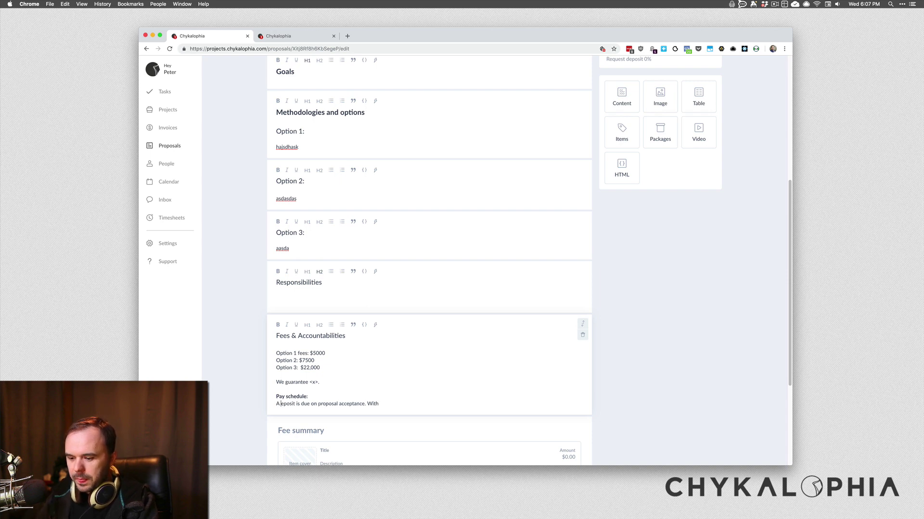
type("50% d")
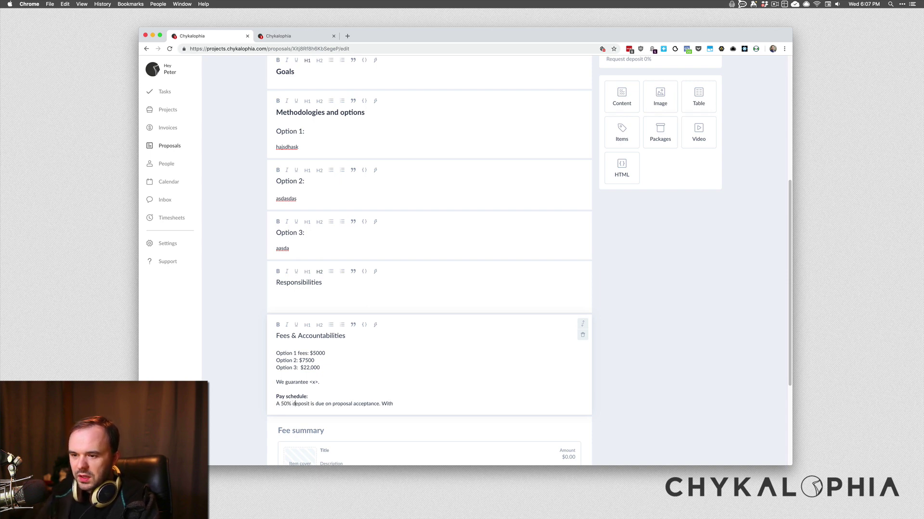
Complete the second pay schedule sentence as "With the remainder due 30 days after project start.", correcting the spelling of "remainder".
left_click(396, 403)
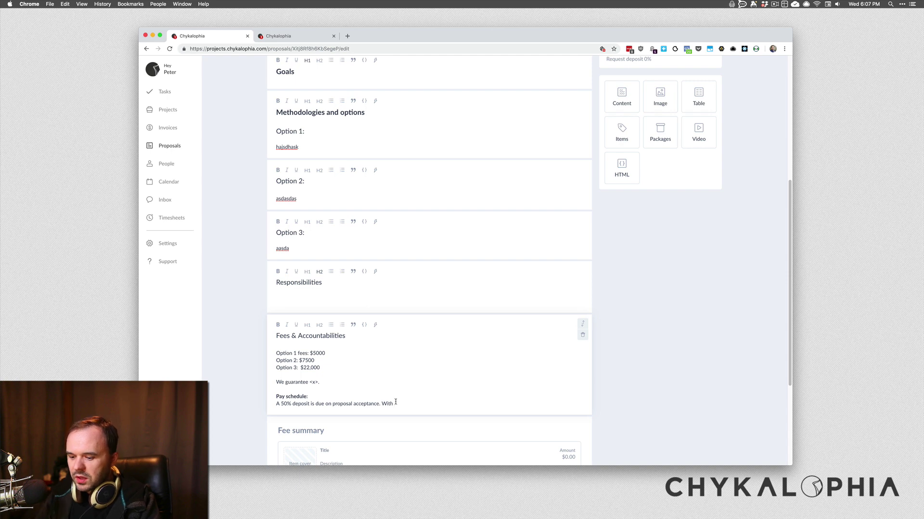
type("the reminain")
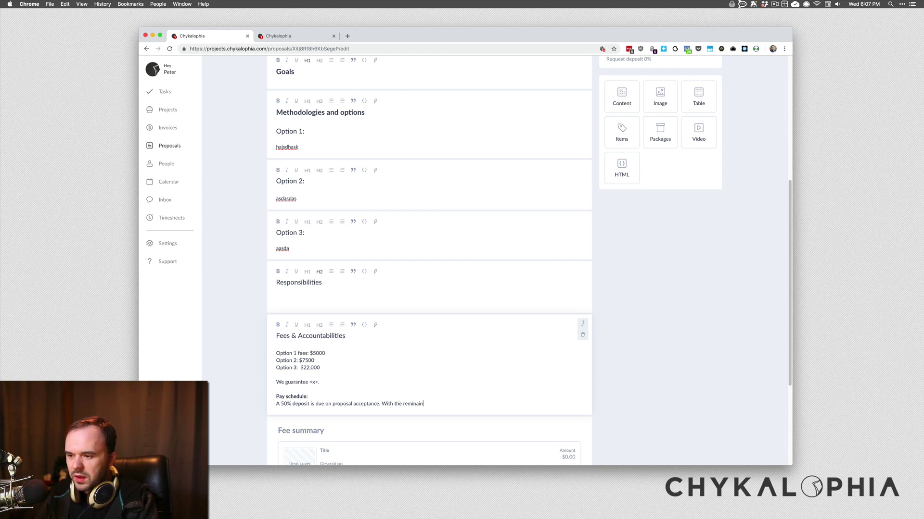
key("BackSpace")
key("BackSpace")
key("BackSpace")
type("ainde")
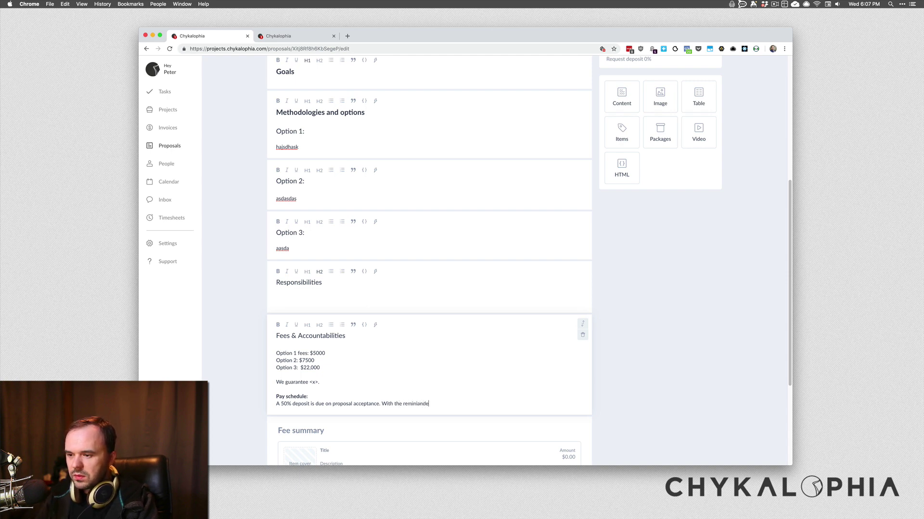
key("BackSpace")
key("BackSpace")
key("BackSpace")
key("BackSpace")
key("BackSpace")
type("ainder due ")
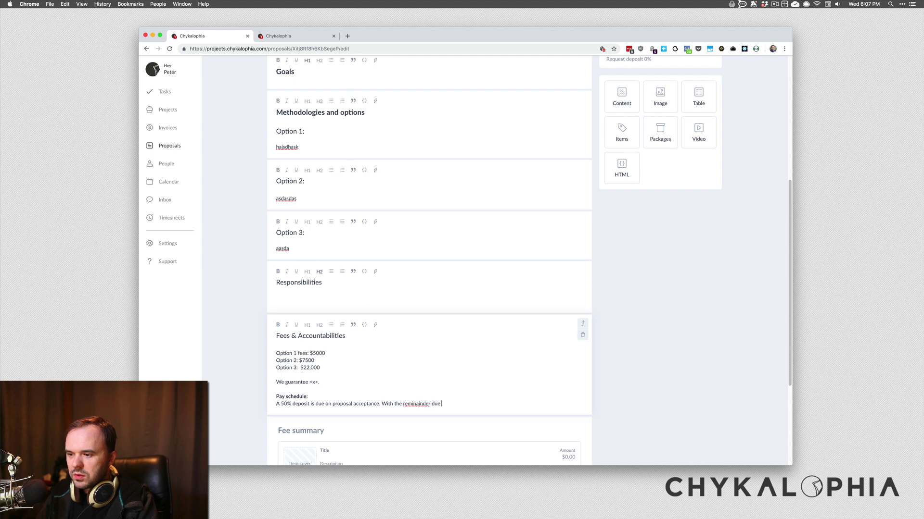
type("30 days ")
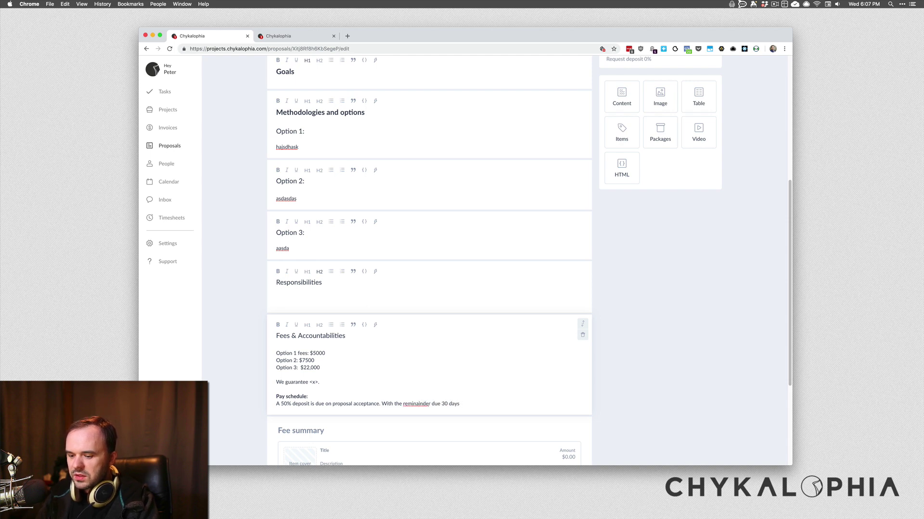
type("after pro")
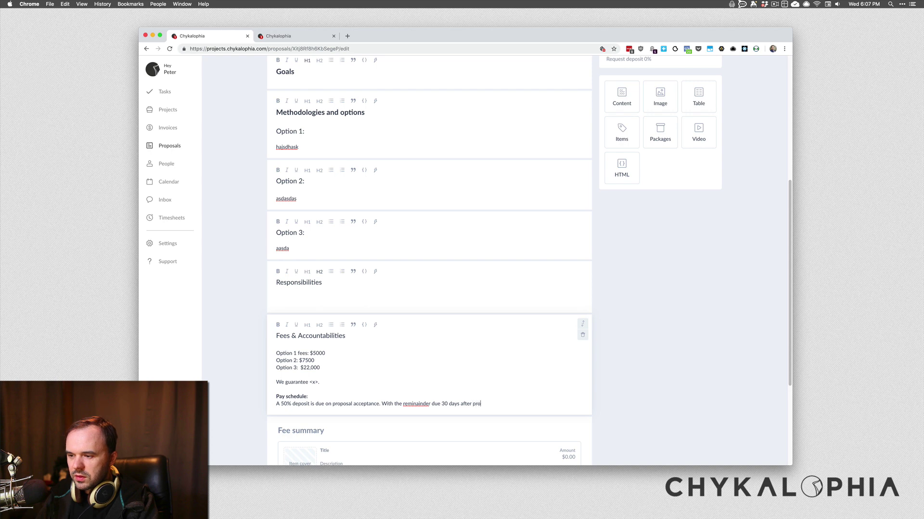
type("ject strt./")
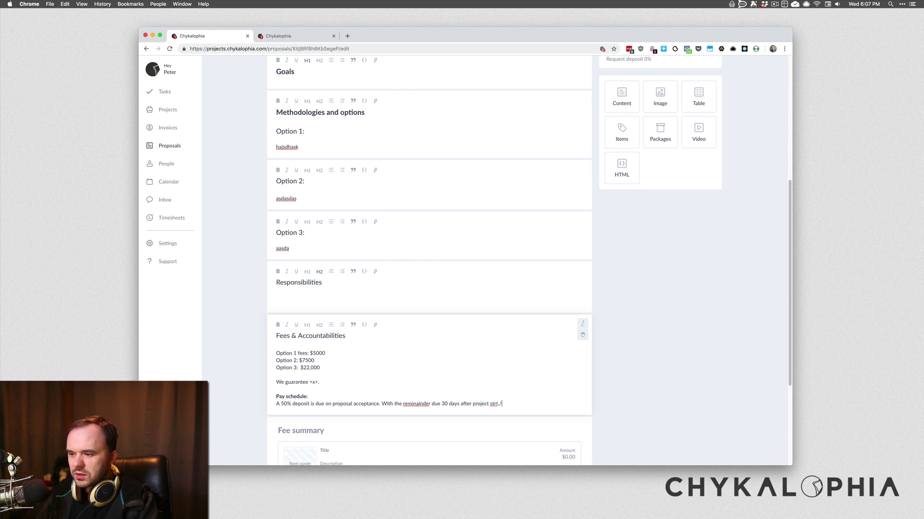
key("BackSpace")
key("BackSpace")
key("BackSpace")
key("BackSpace")
type("start/.")
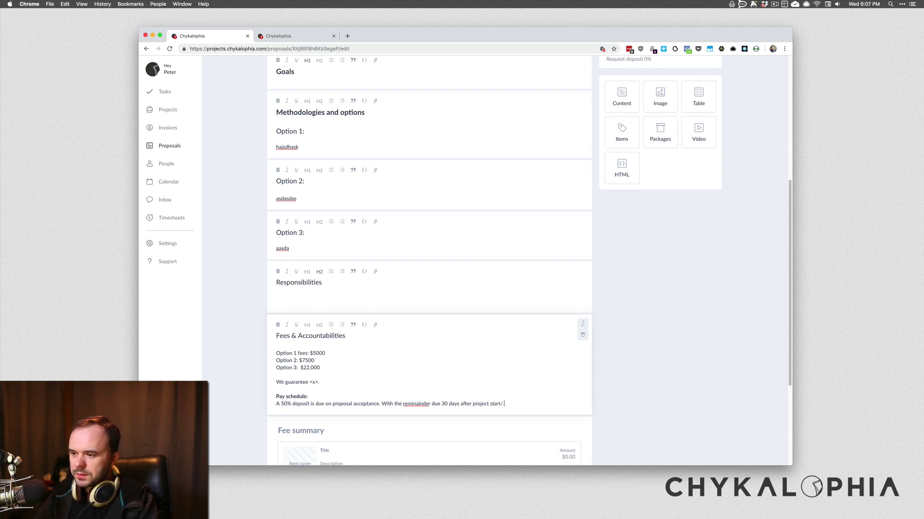
right_click(410, 404)
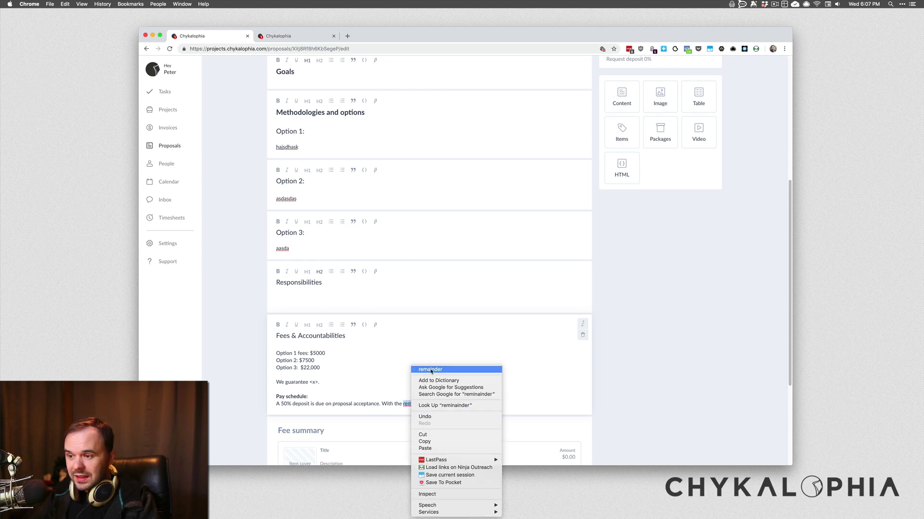
left_click(423, 370)
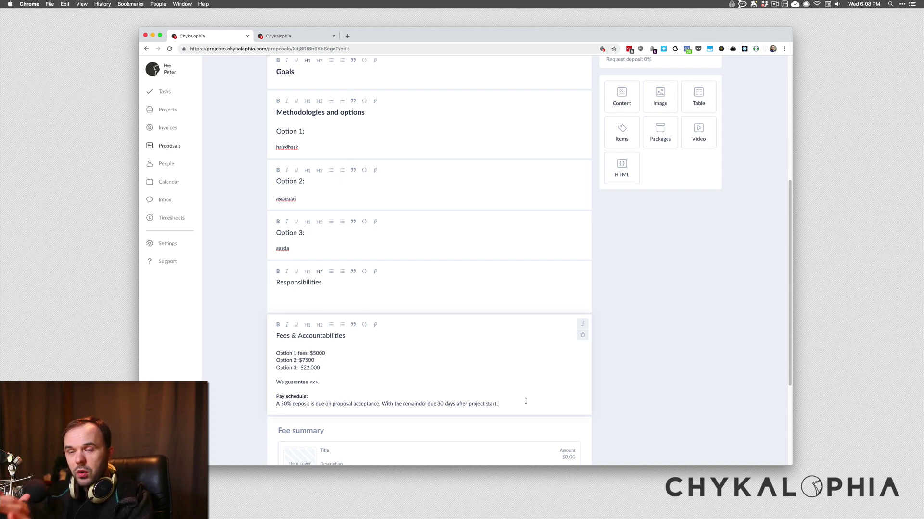
Add a packages block between Fees & Accountabilities and the fee summary, and title it "Options".
scroll(525, 401, "down", 5)
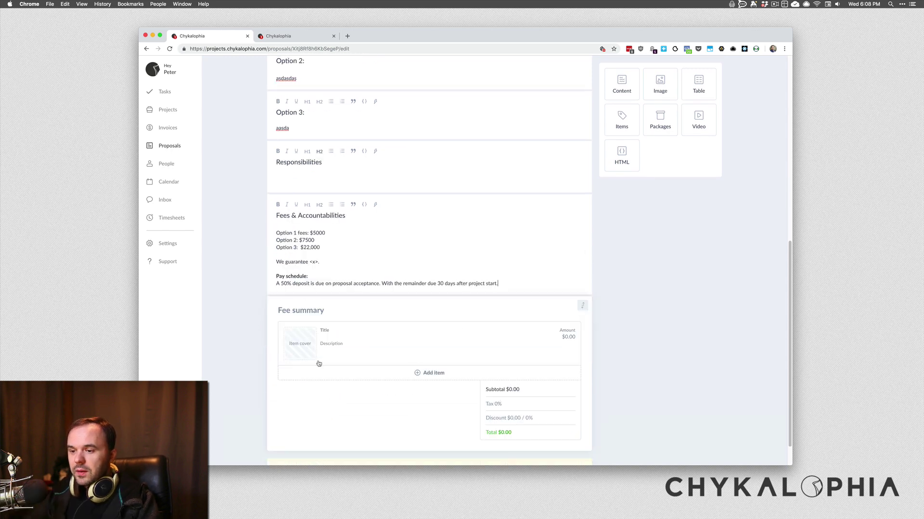
left_click(329, 332)
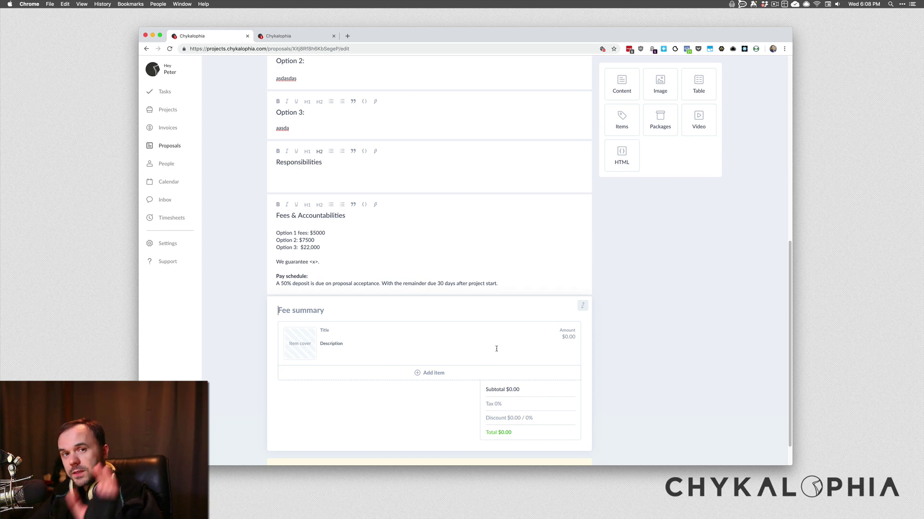
left_click(656, 129)
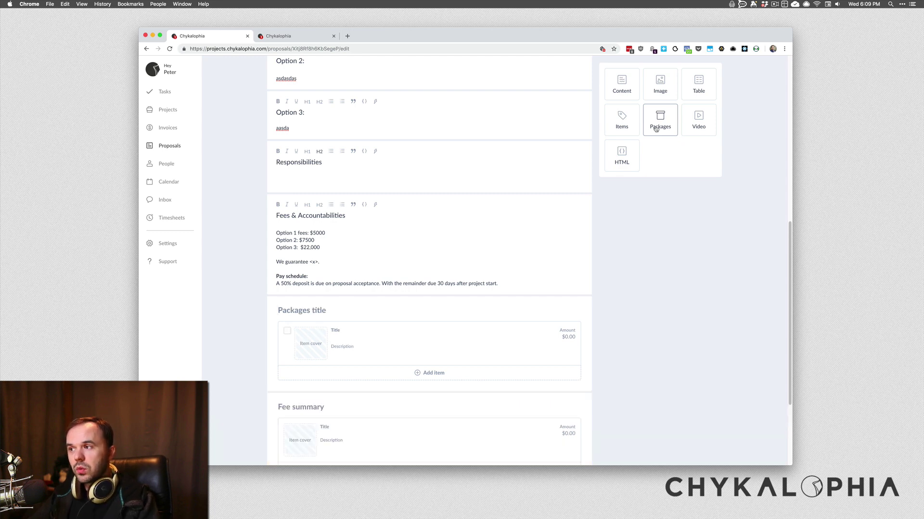
left_click(299, 311)
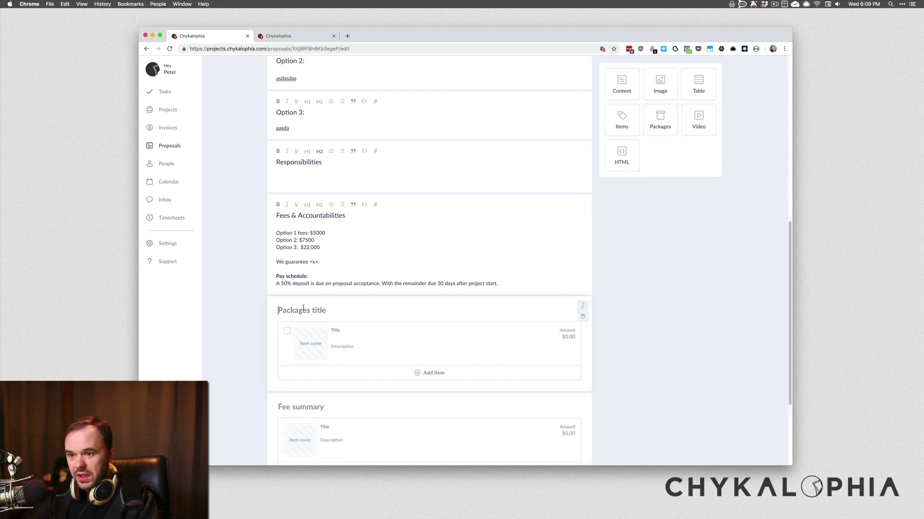
type("Options")
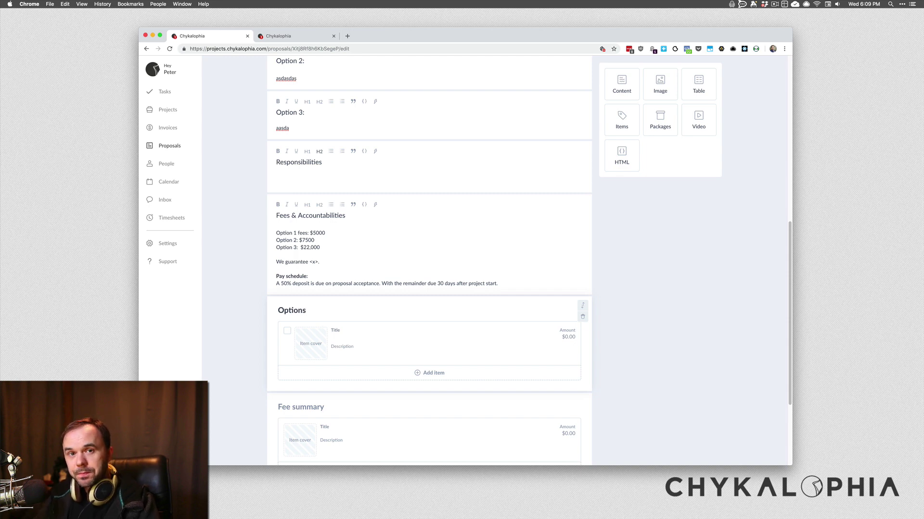
Fill in the first package item with title "Option 1: Foundational site", amount $5,000.00 and placeholder description "asdasd".
left_click(368, 330)
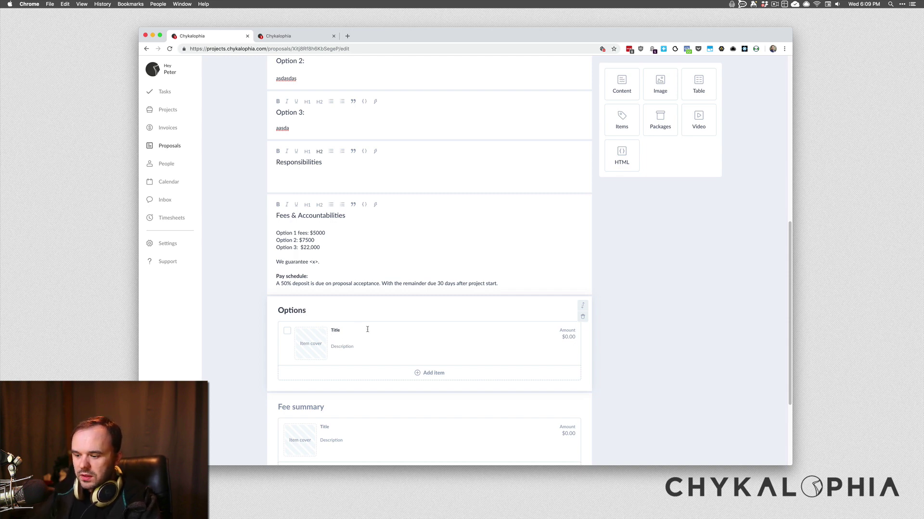
type("Option 1: Foundational site")
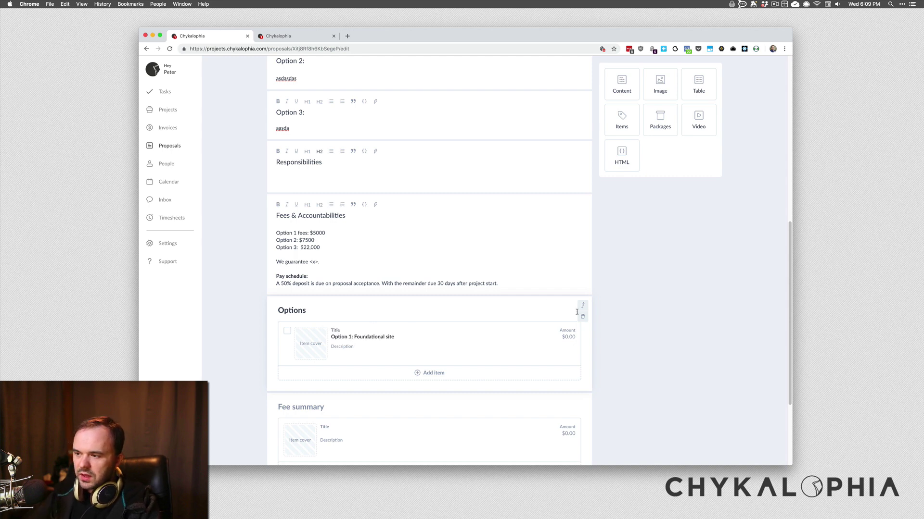
left_click(568, 336)
type("5000")
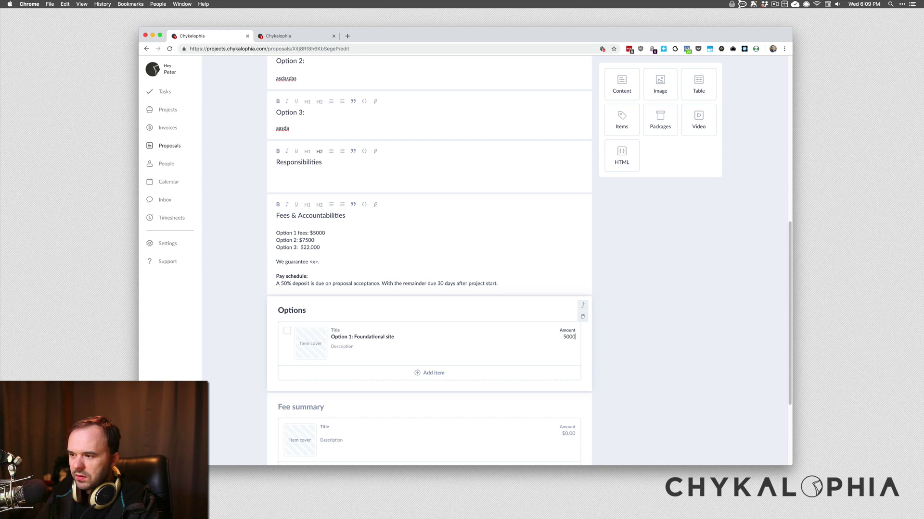
left_click(363, 347)
type("asdasd")
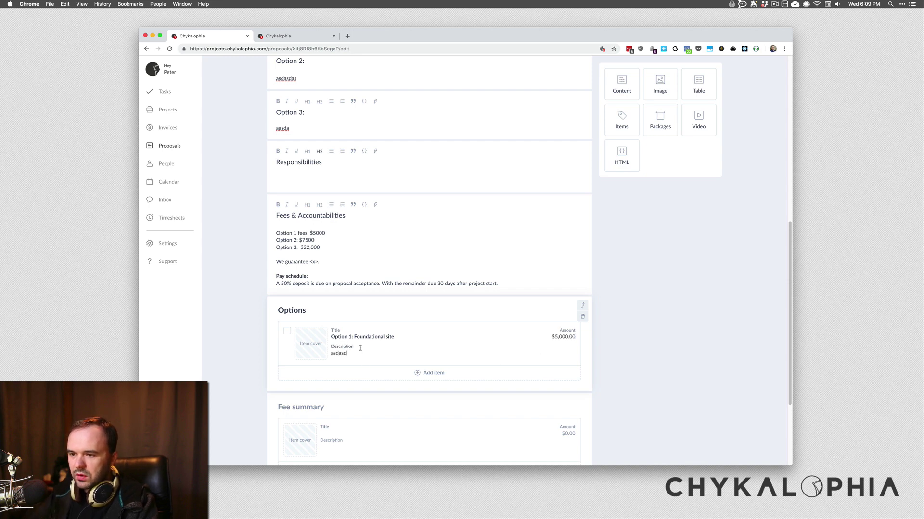
Add a second package item titled "Option 2: Social Growth site" with an amount of $7,500.00.
left_click(417, 375)
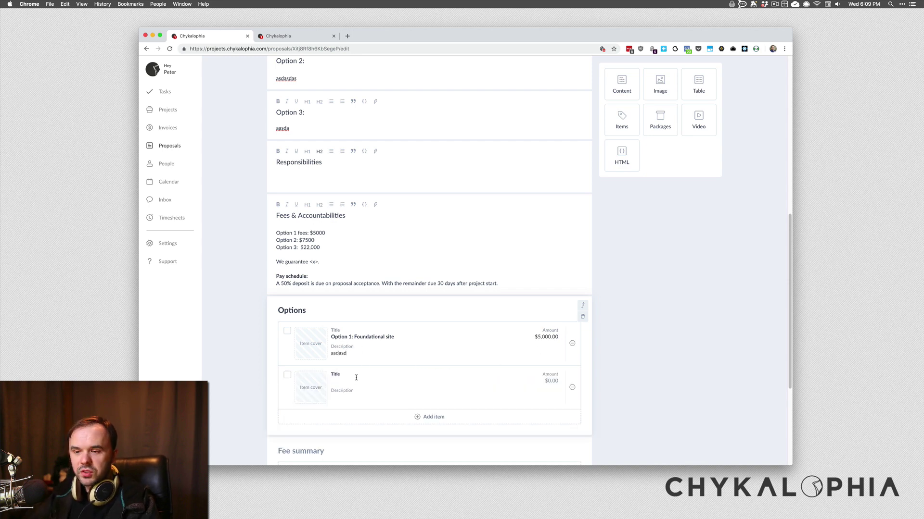
type("Option 2")
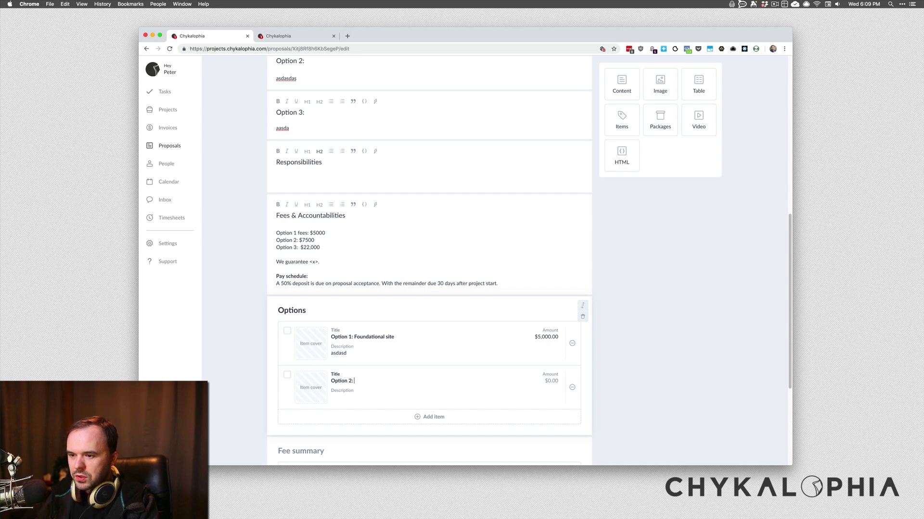
type(": ")
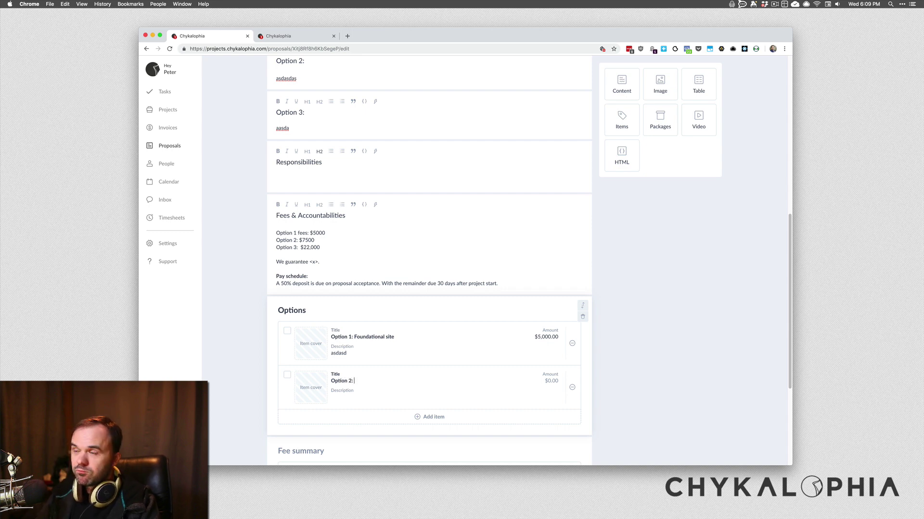
type("Foun")
key("BackSpace")
key("BackSpace")
key("BackSpace")
key("BackSpace")
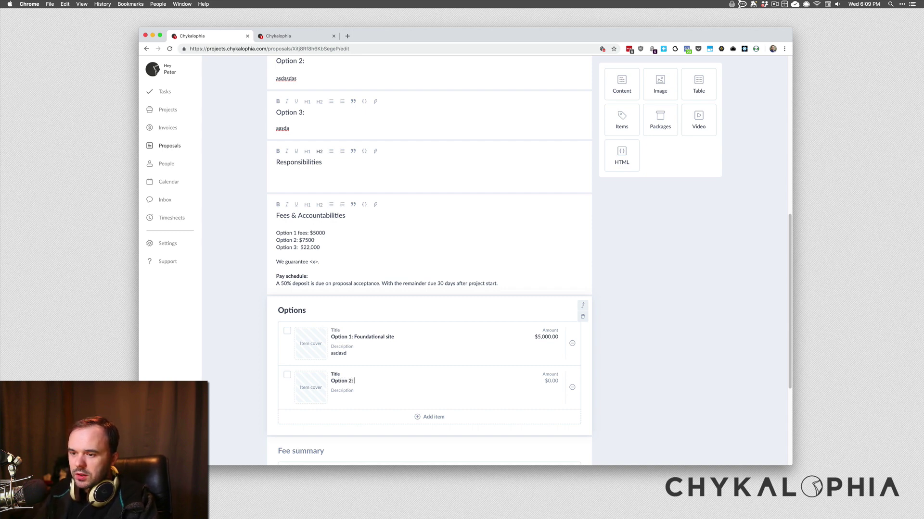
type("Social Growth si")
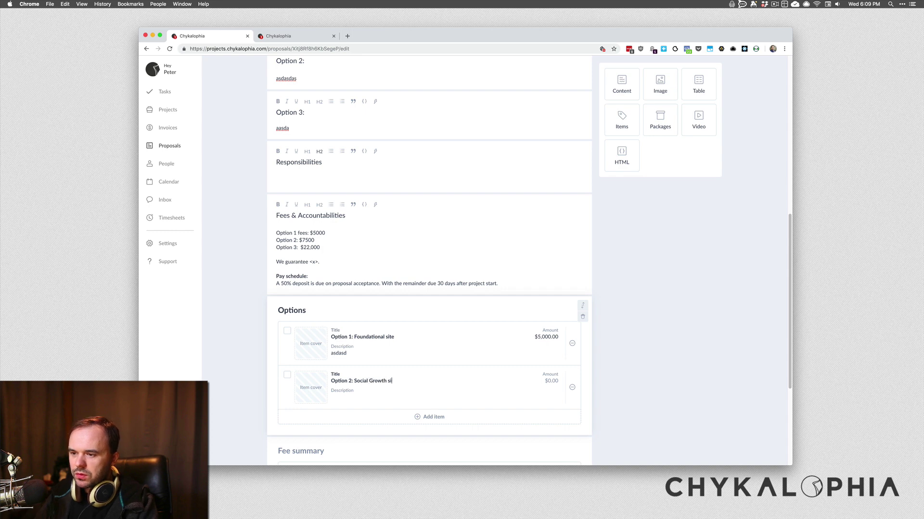
type("te")
left_click(550, 382)
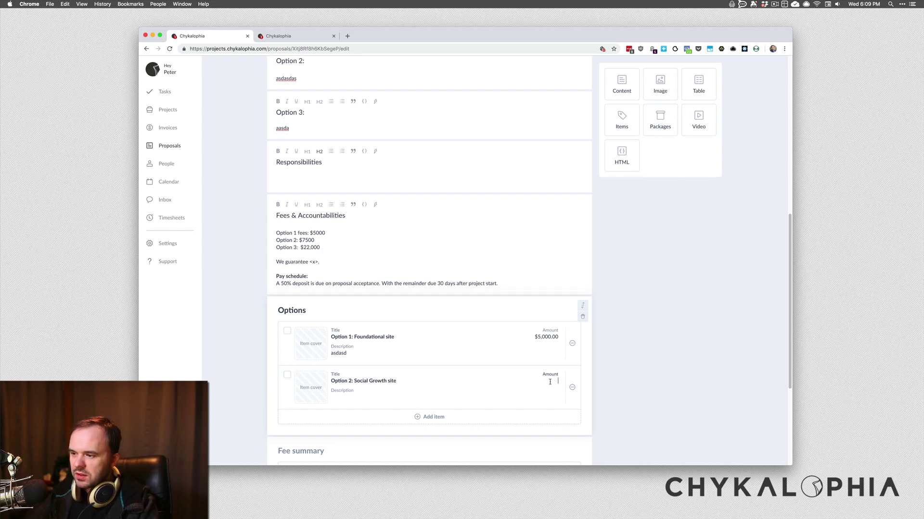
type("7500")
Add a third package item and title it "Option 3: Growth conversion site".
left_click(412, 421)
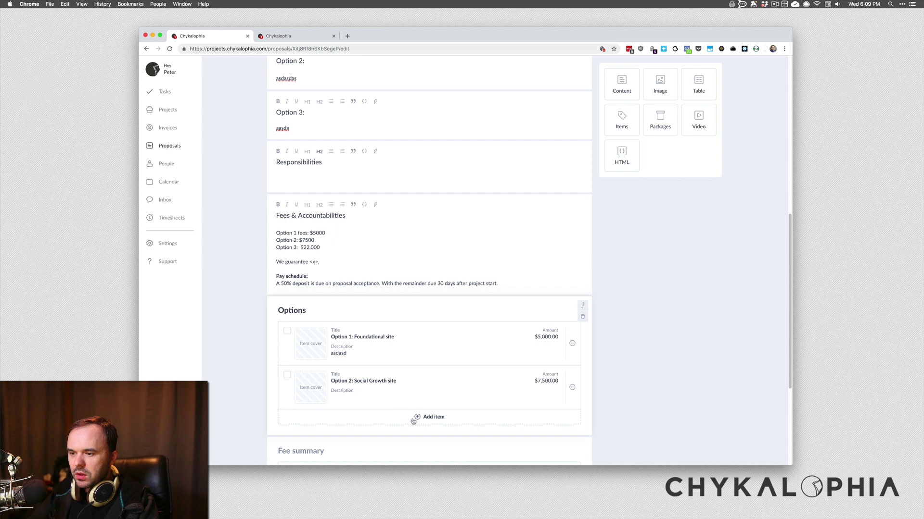
left_click(414, 417)
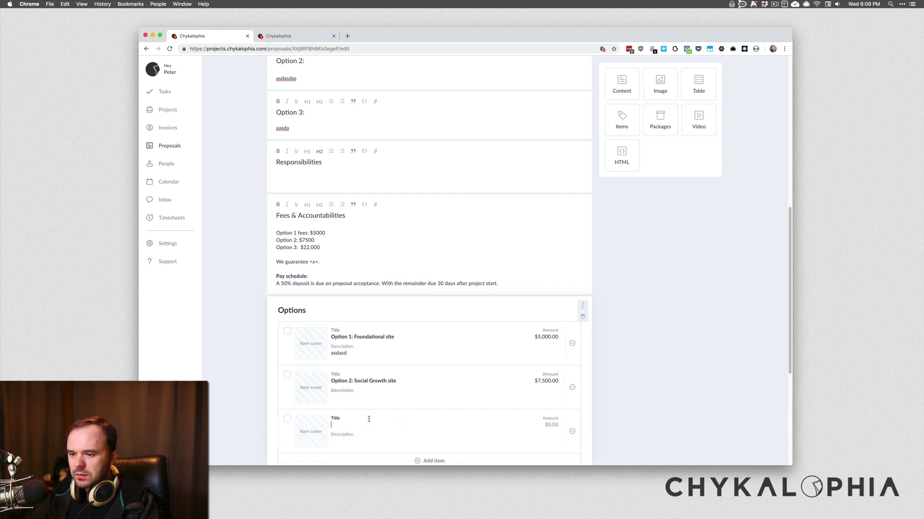
type("Option 3:")
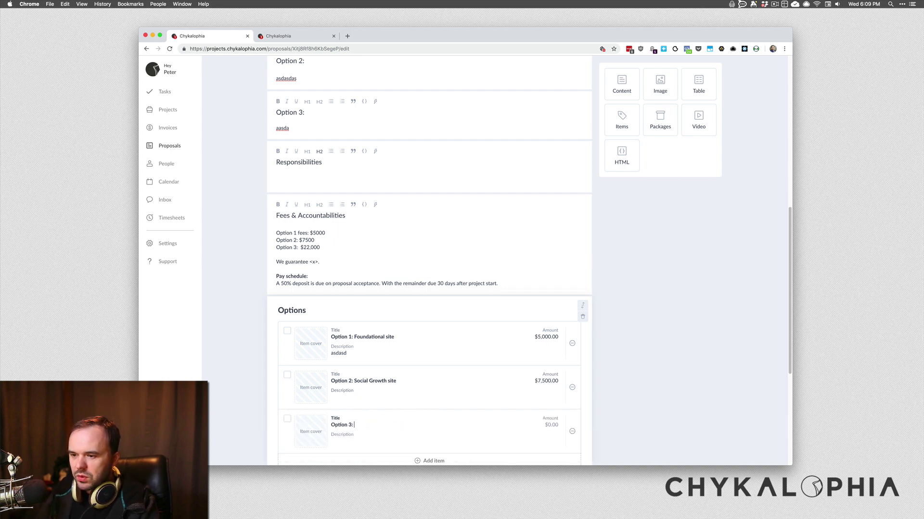
type(" Gro")
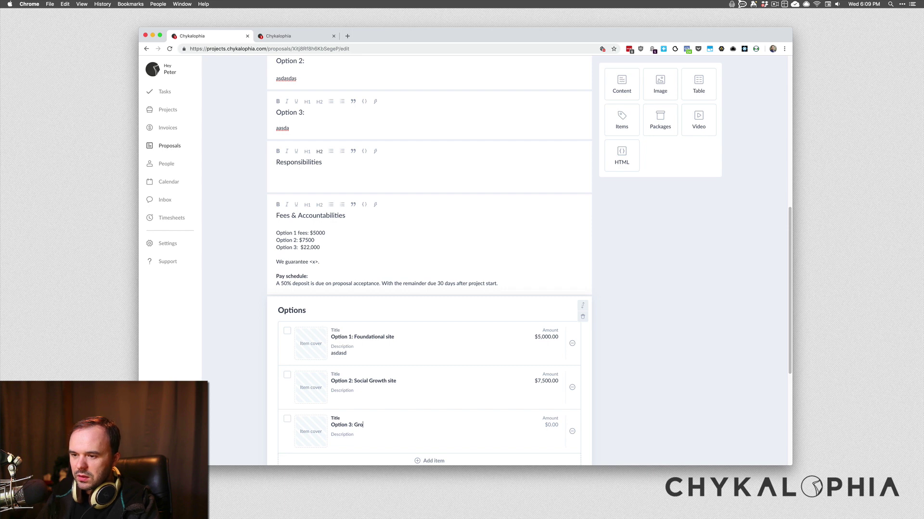
type("ty")
key("BackSpace")
type("h conversionk")
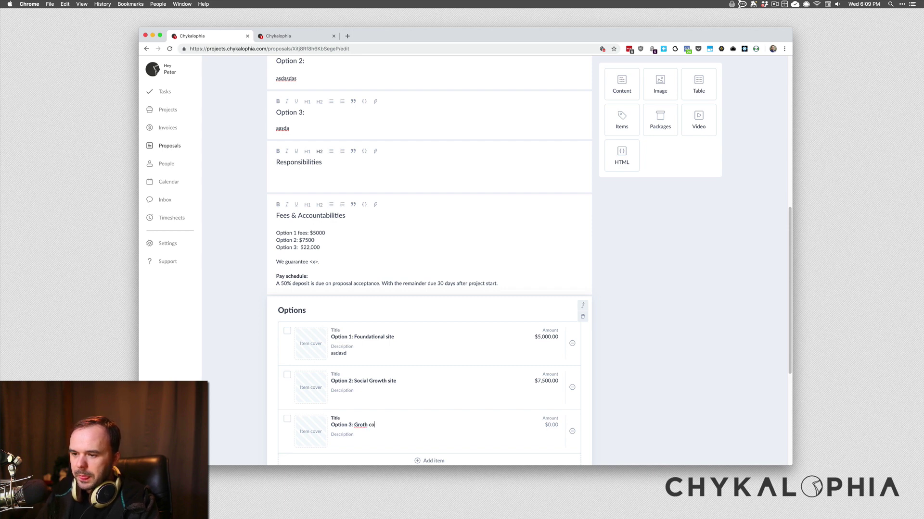
key("BackSpace")
key("BackSpace")
type("site")
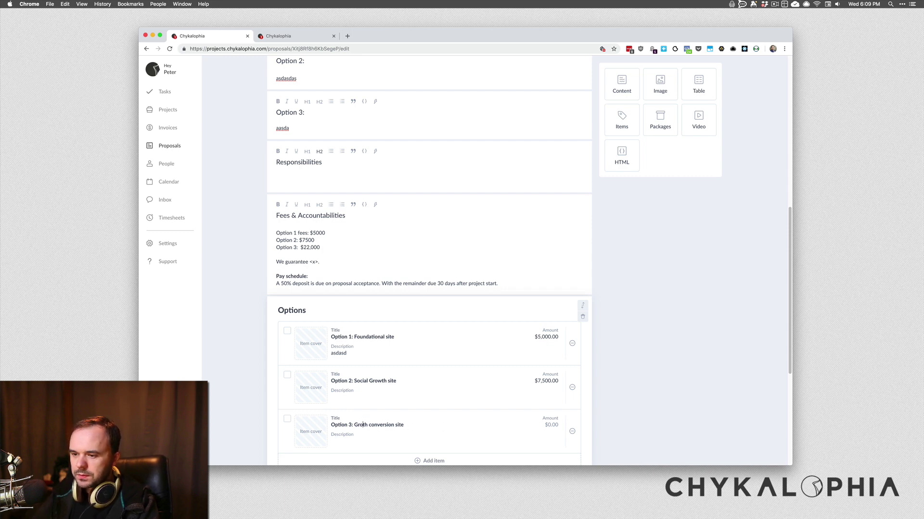
left_click(363, 425)
type("w")
Set the amount of the Option 3 package to $22,000.00.
scroll(452, 418, "down", 2)
left_click(547, 384)
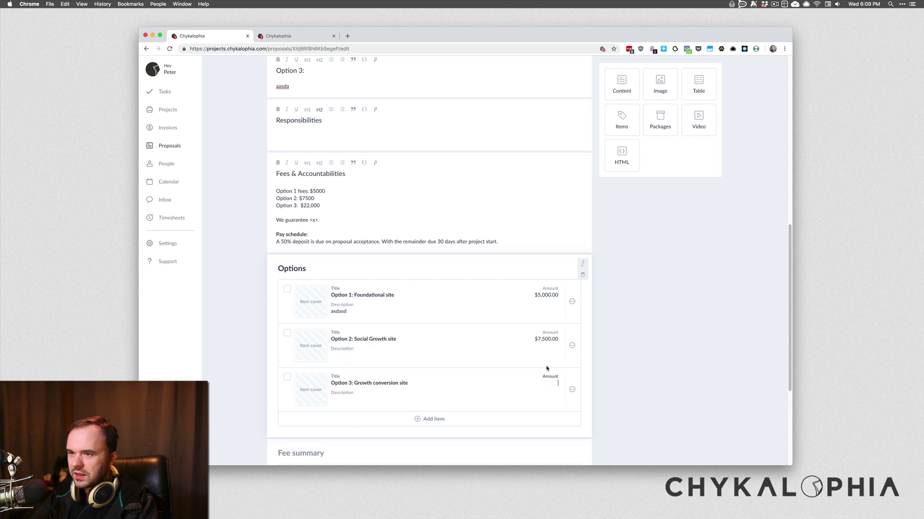
scroll(547, 369, "up", 5)
scroll(363, 405, "down", 2)
scroll(311, 351, "down", 5)
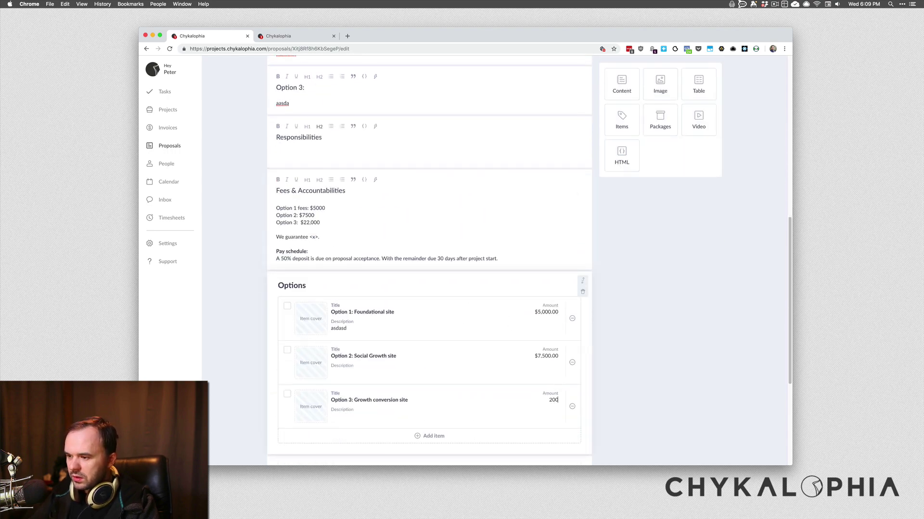
type("2000")
key("BackSpace")
key("BackSpace")
key("BackSpace")
type("2")
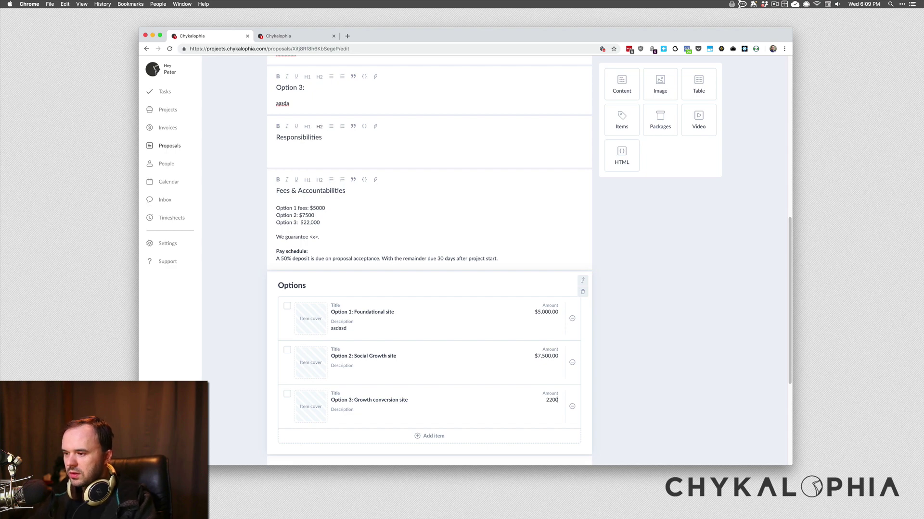
left_click(608, 375)
scroll(608, 375, "down", 2)
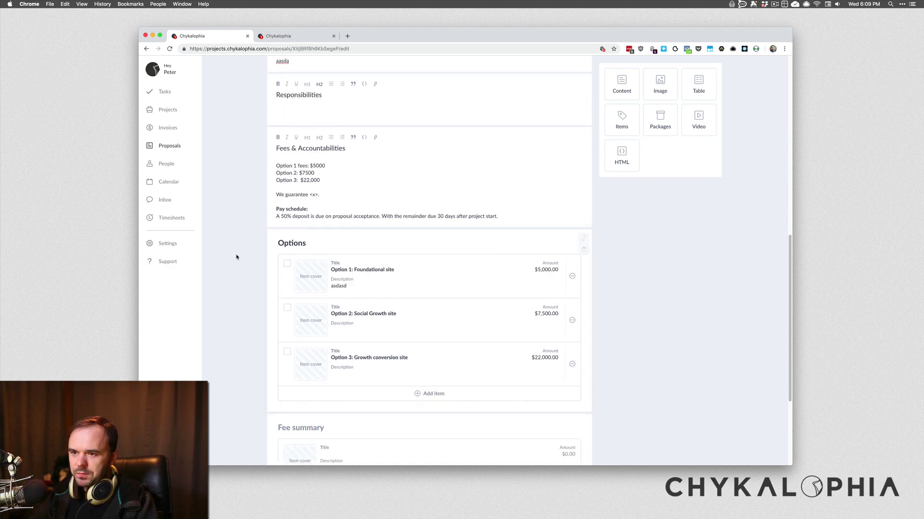
Test the package selection by choosing Option 3, Option 2 and Option 1 in turn, leaving none selected at the end.
scroll(286, 268, "down", 5)
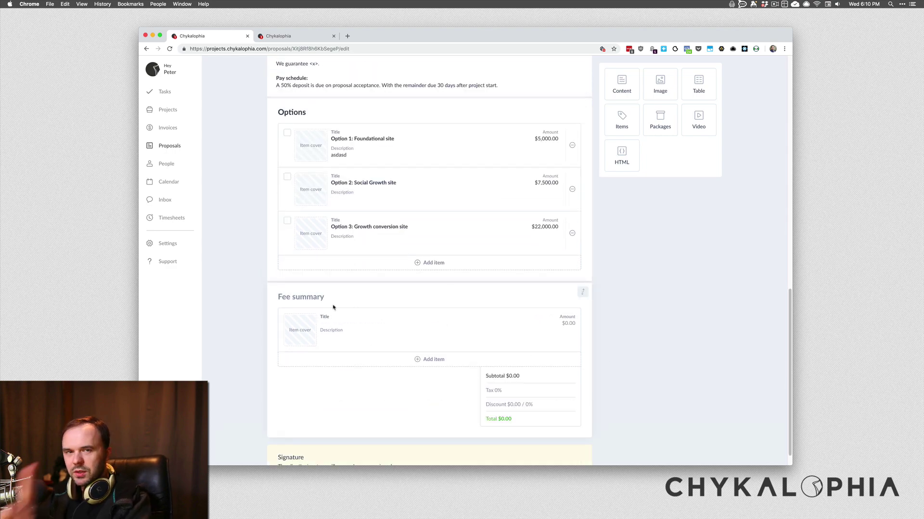
left_click(287, 222)
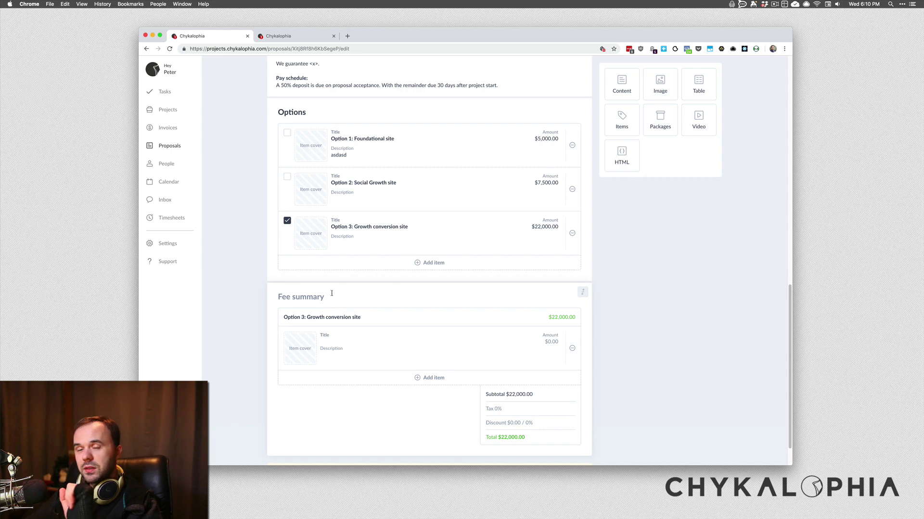
left_click(287, 177)
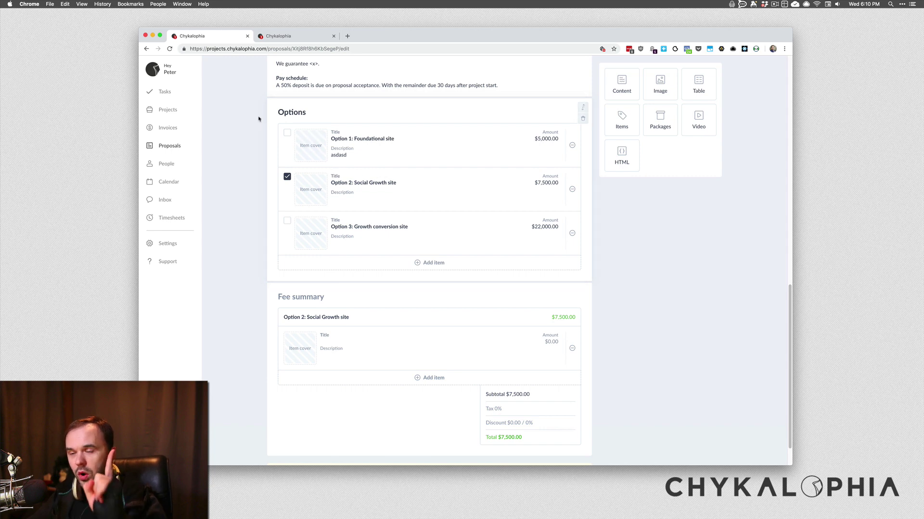
left_click(287, 133)
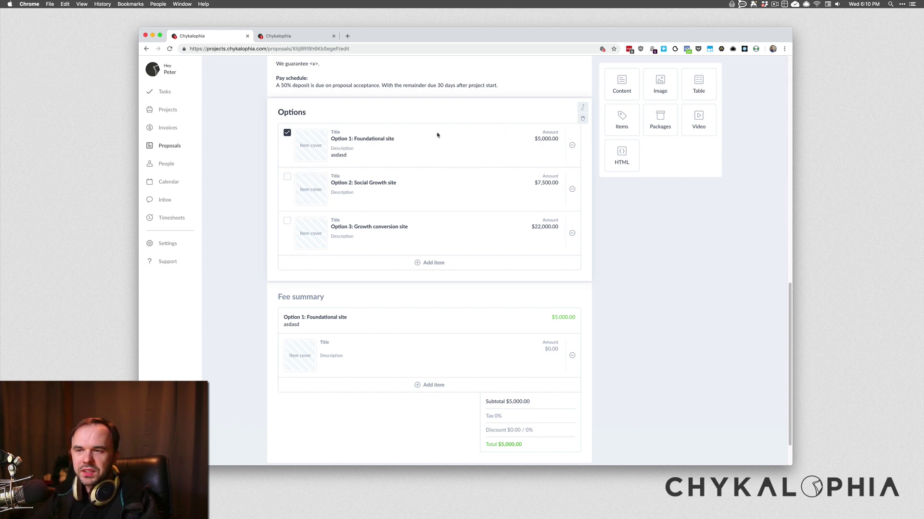
left_click(286, 134)
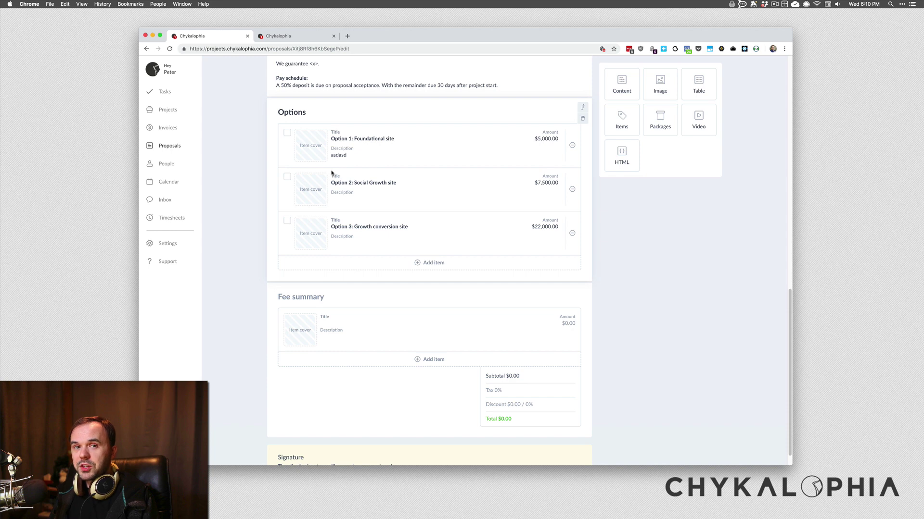
Add an items block between Options and the fee summary, and title it "Add-ons".
left_click(309, 112)
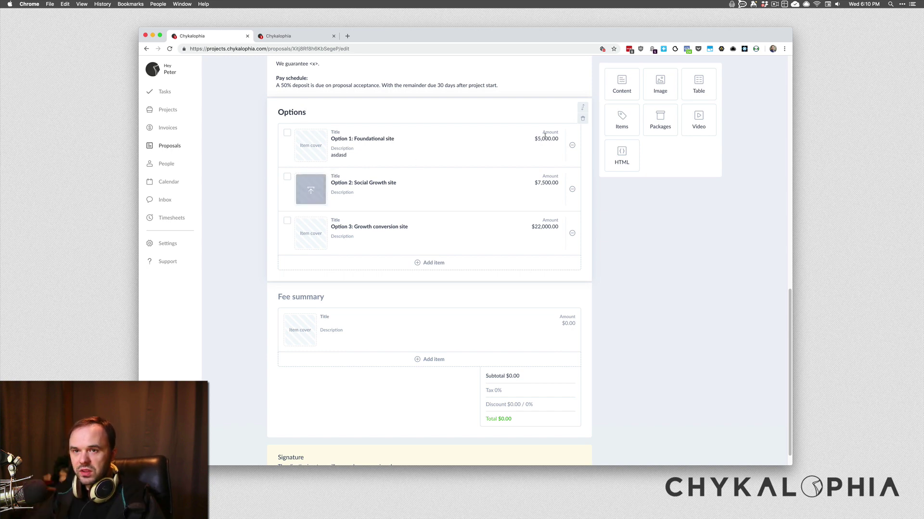
left_click(621, 120)
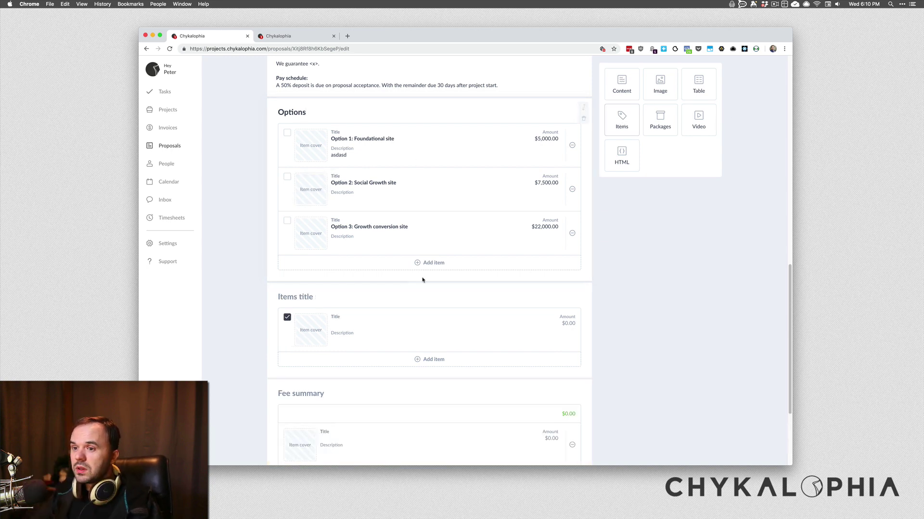
scroll(392, 293, "down", 1)
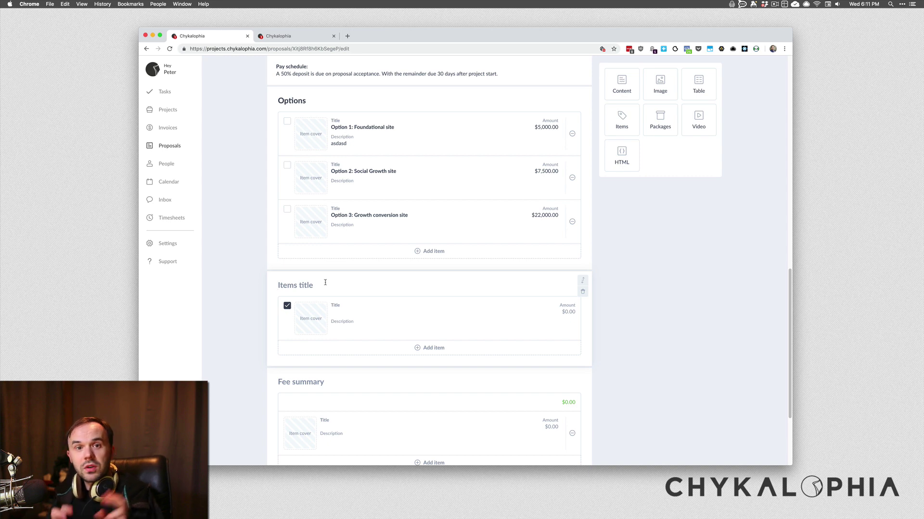
type("Addon")
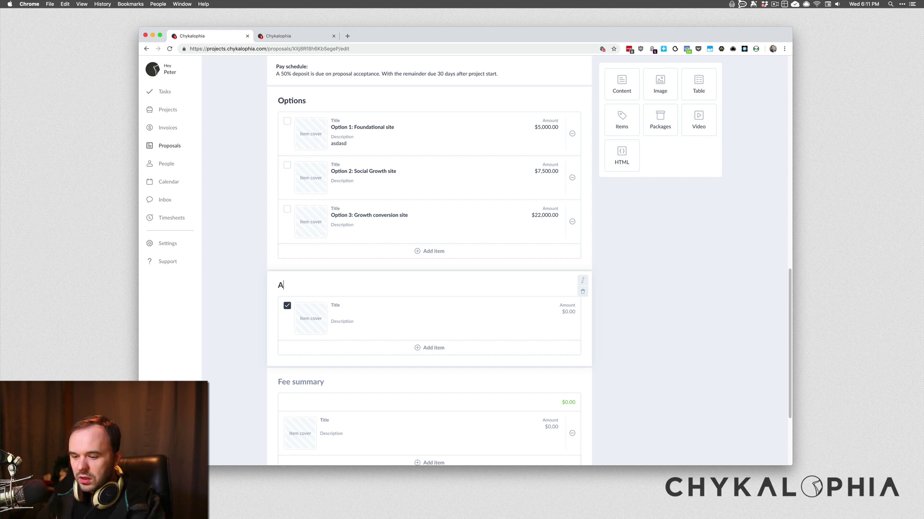
key("BackSpace")
key("BackSpace")
type("-")
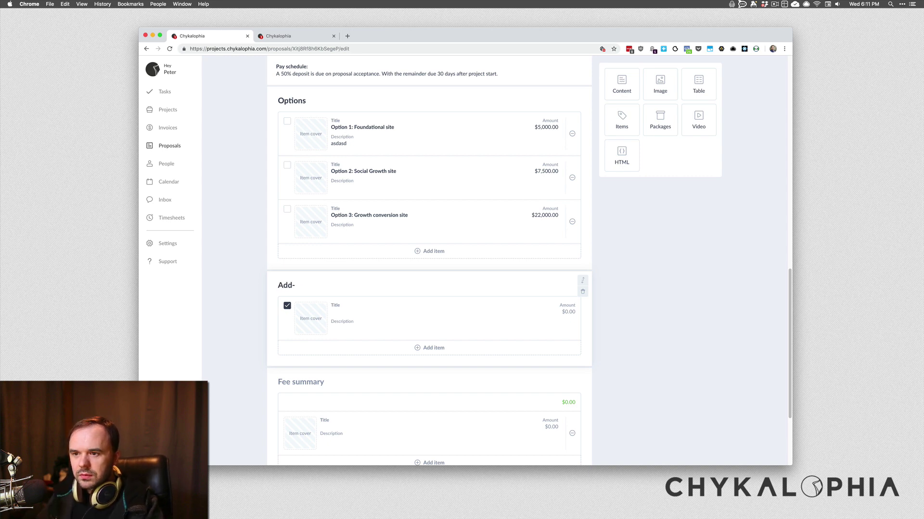
type("-ons")
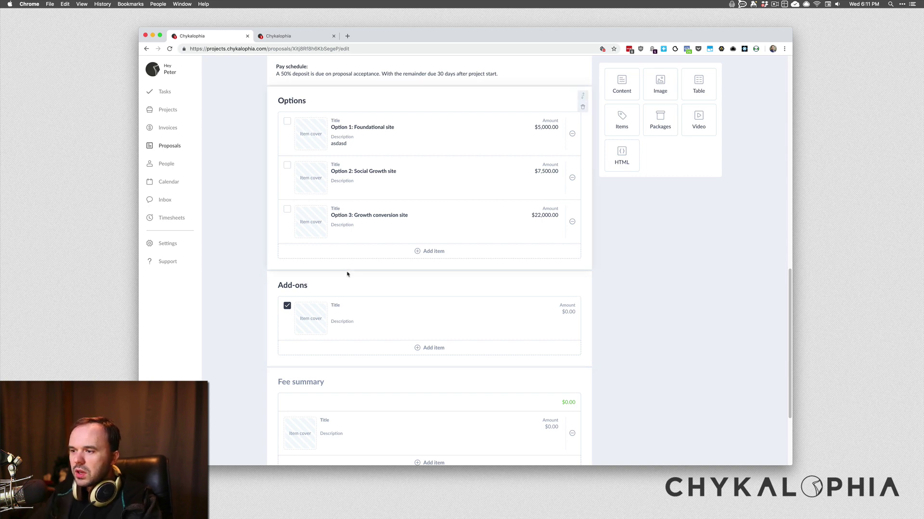
Title the first add-on item "Foundation SEO".
left_click(363, 302)
type("Foundati")
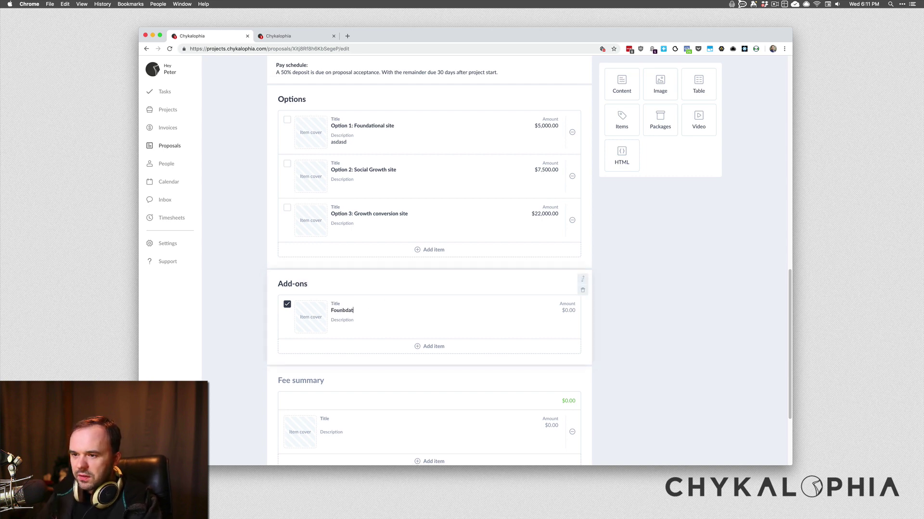
key("BackSpace")
key("BackSpace")
key("BackSpace")
key("BackSpace")
key("BackSpace")
type("ndation SEO")
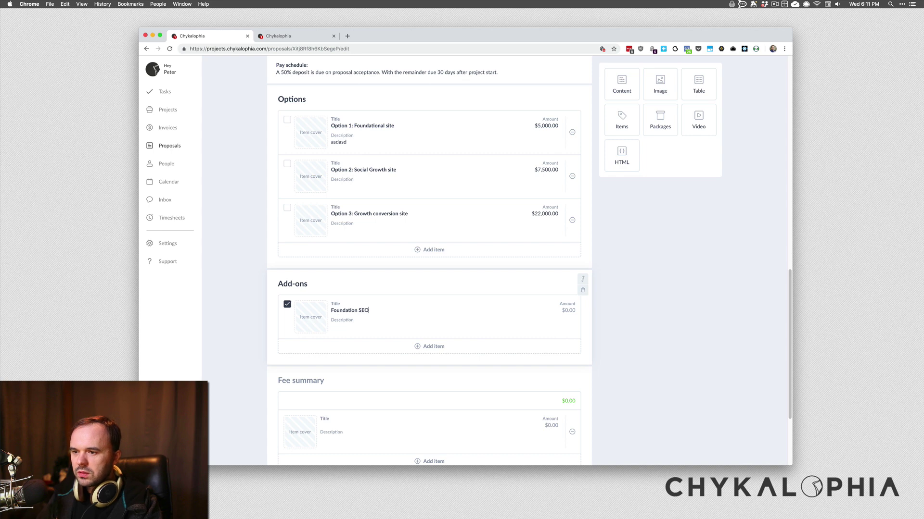
Add a second add-on item titled "Social media setup".
left_click(438, 346)
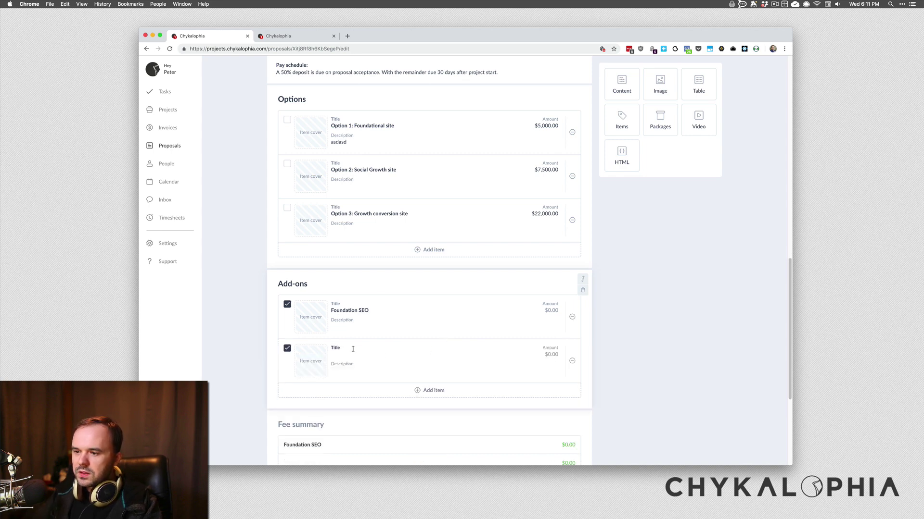
type("Socui")
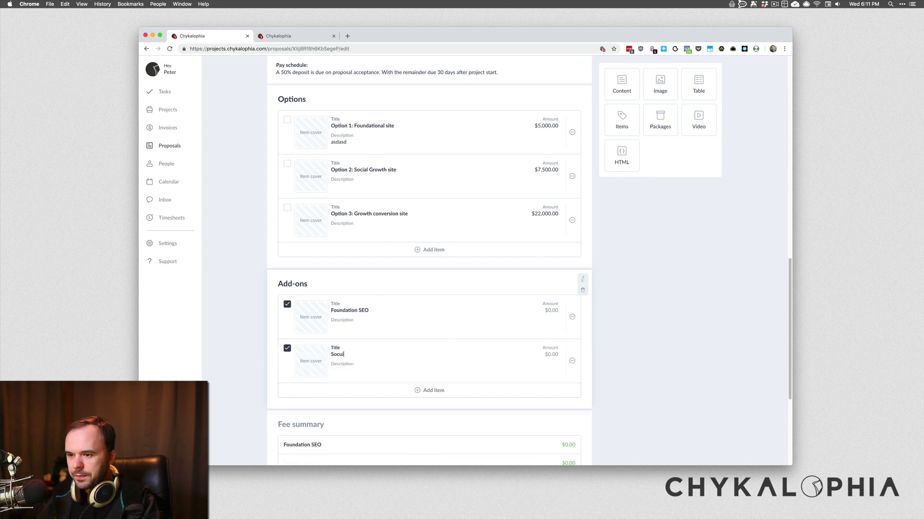
type("aial media ")
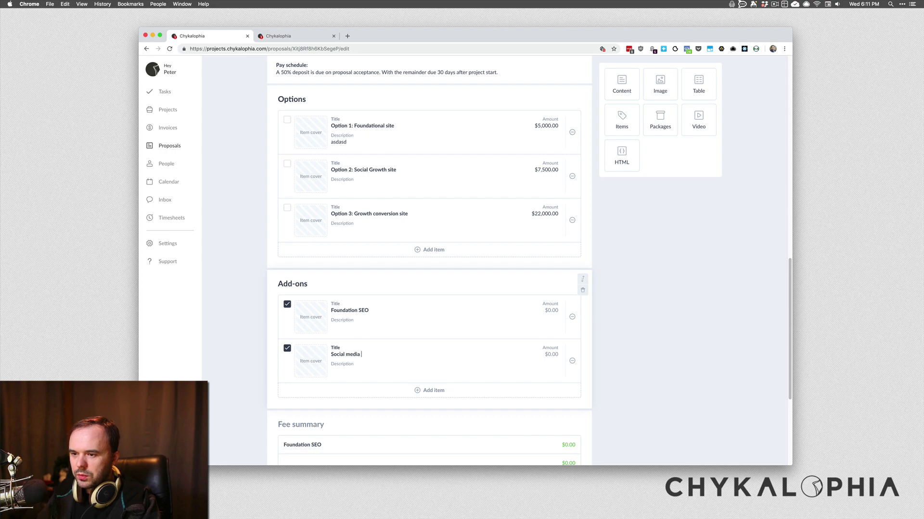
type("setup")
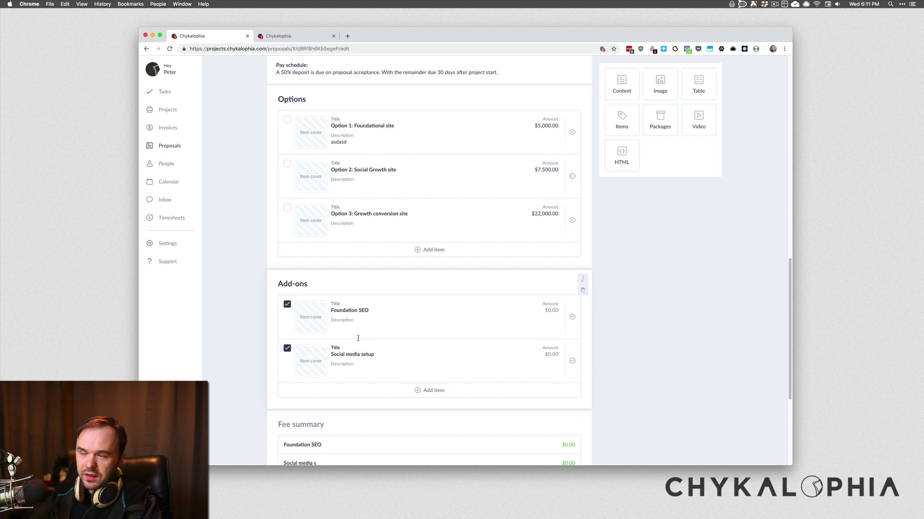
Add a third add-on item titled "Email campaign".
scroll(480, 239, "up", 5)
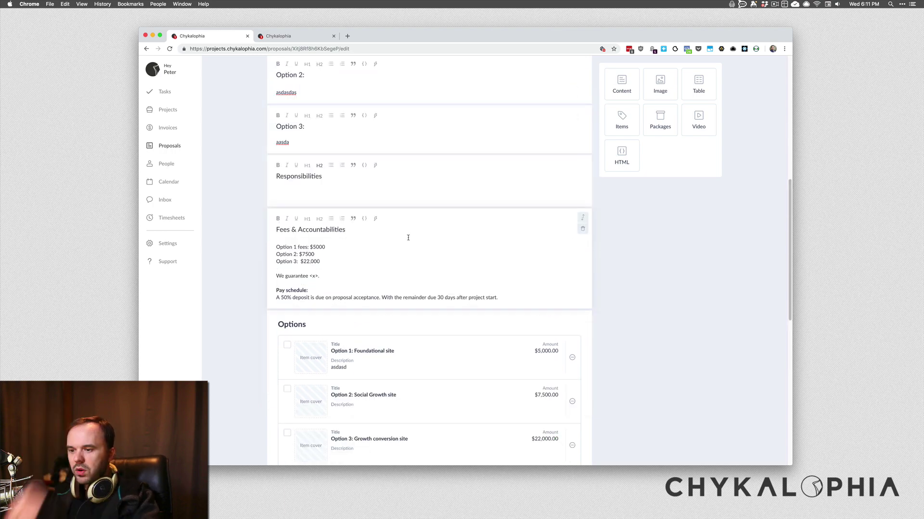
scroll(408, 237, "down", 6)
left_click(423, 371)
left_click(352, 364)
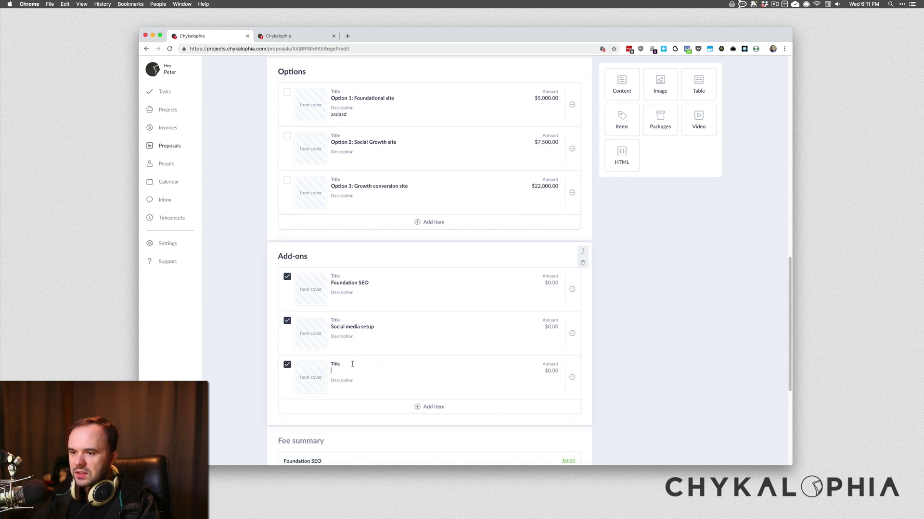
type("Email campaign")
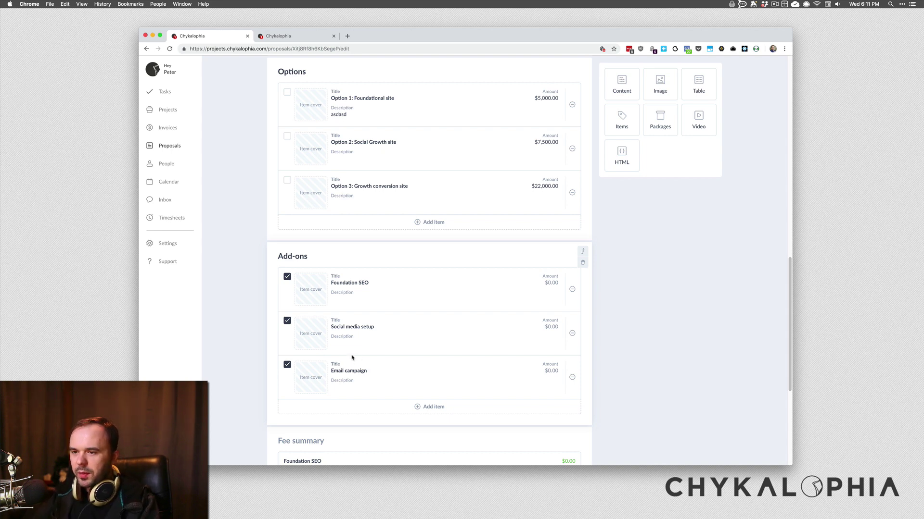
Deselect the Email campaign, Social media setup and Foundation SEO add-ons so that none is preselected.
scroll(312, 349, "down", 3)
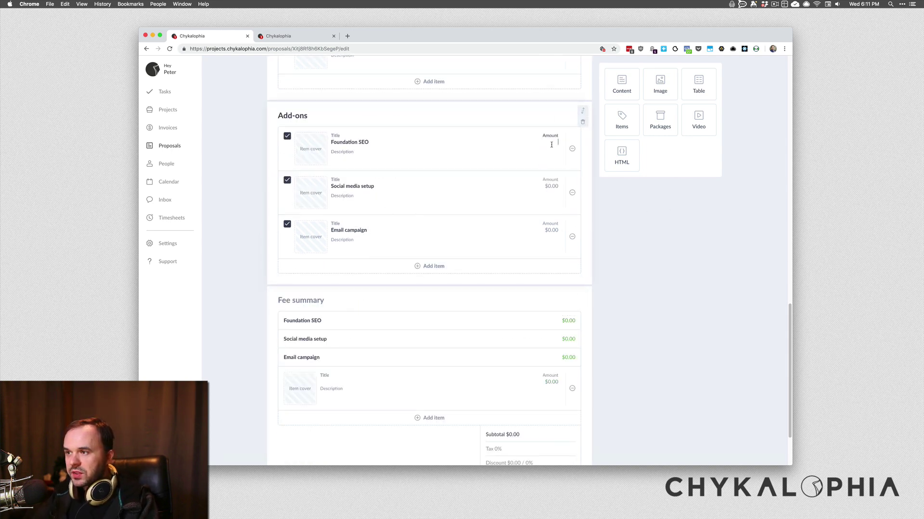
left_click(288, 224)
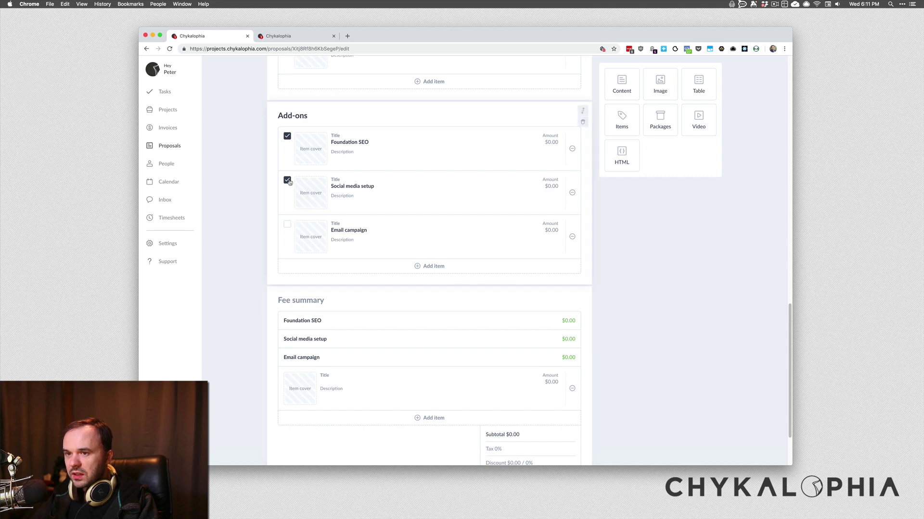
left_click(287, 181)
left_click(287, 136)
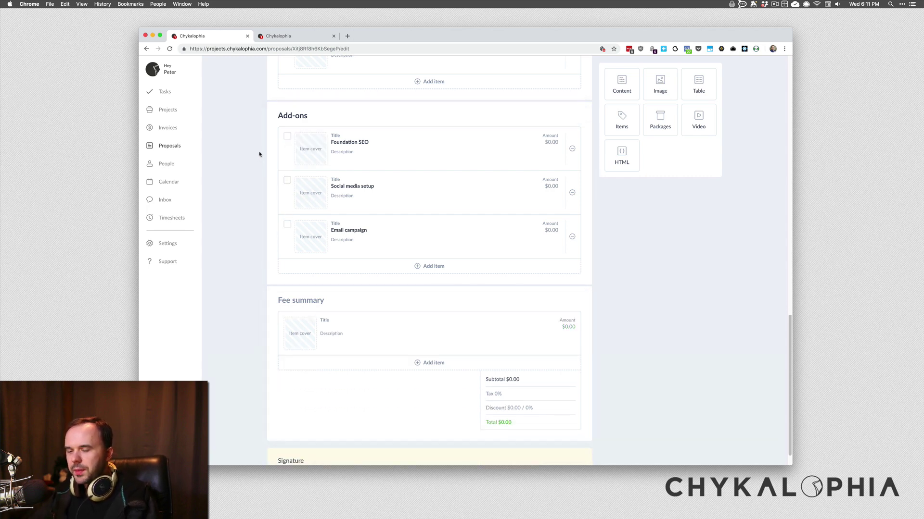
Preselect the Option 2: Social Growth site package in the Options block.
scroll(286, 139, "up", 5)
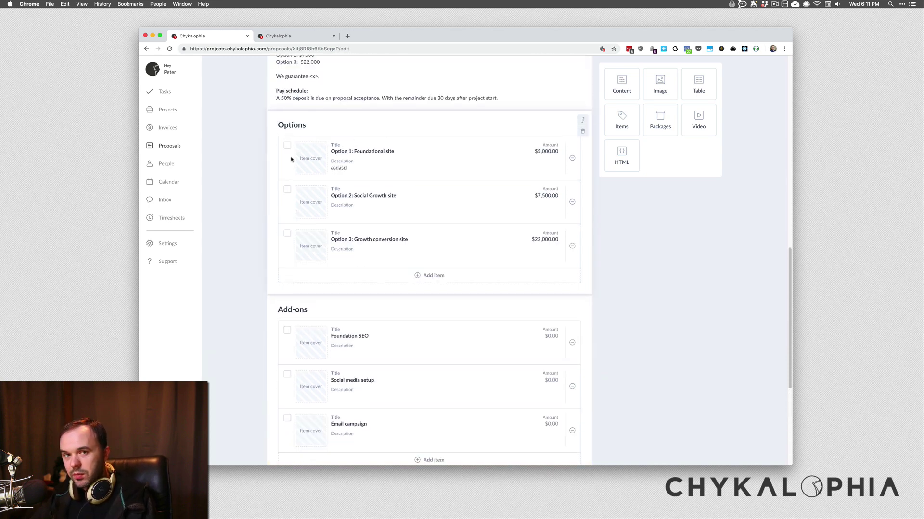
left_click(287, 190)
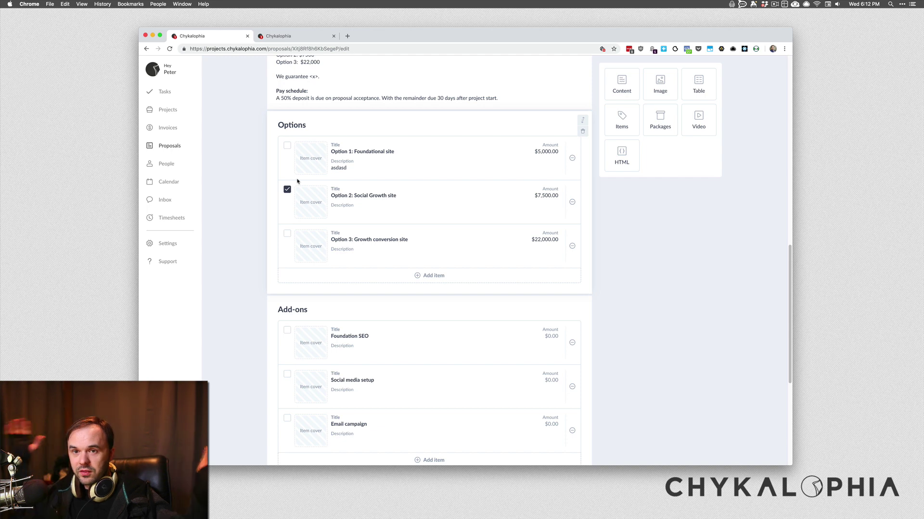
scroll(287, 178, "down", 1)
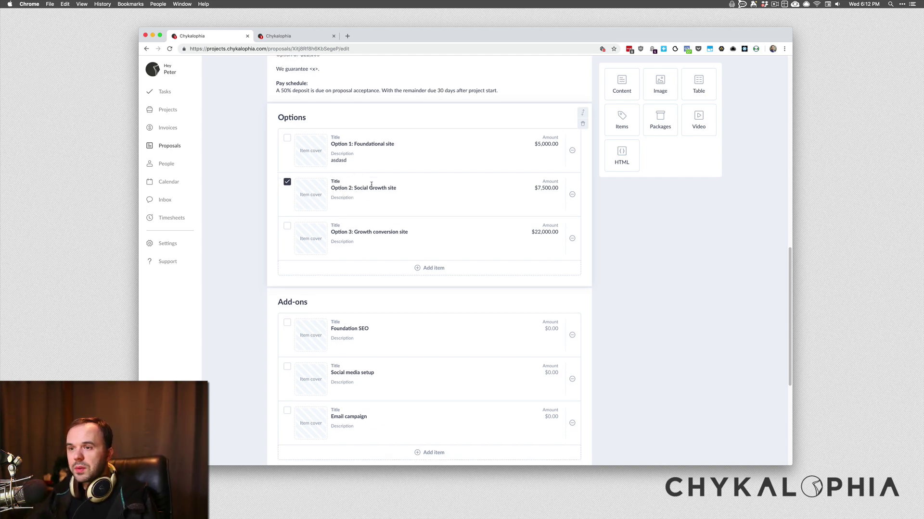
left_click_drag(399, 188, 333, 188)
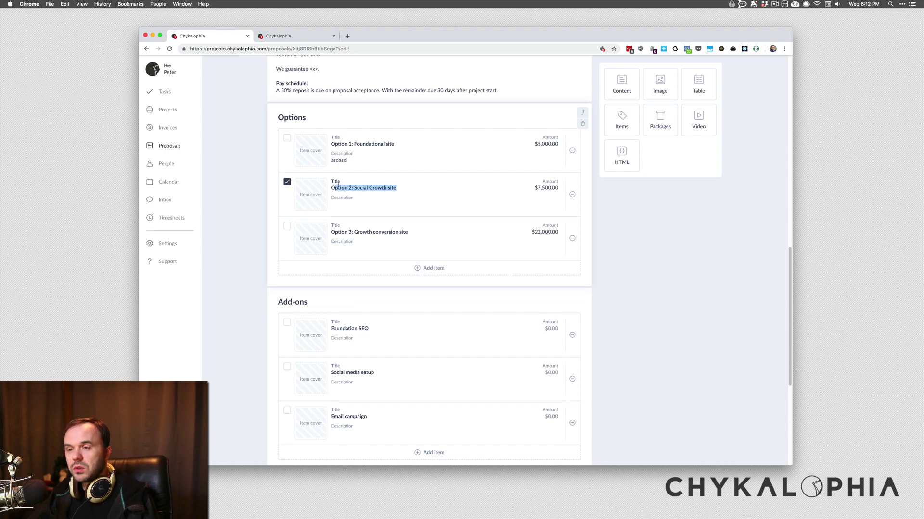
scroll(338, 184, "down", 1)
left_click(247, 178)
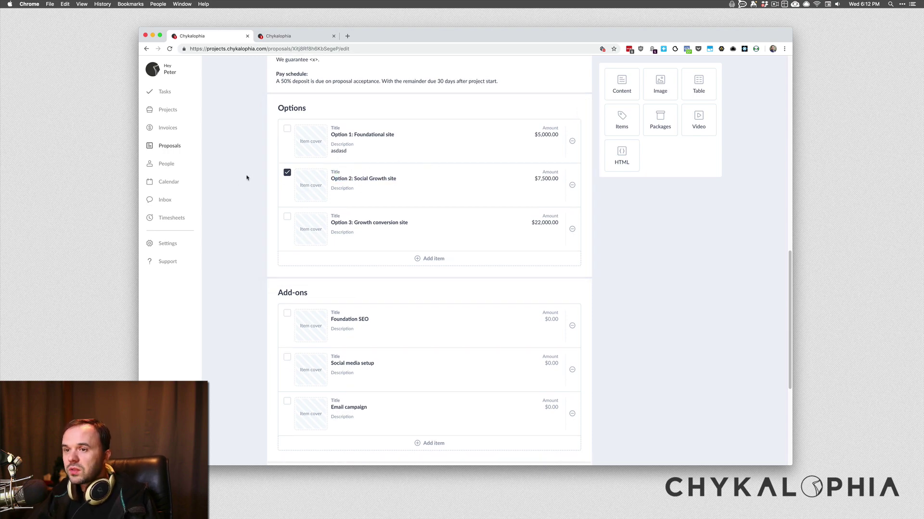
Preview the proposal, check its options, add-ons and fee summary, and return to editing.
scroll(248, 176, "up", 15)
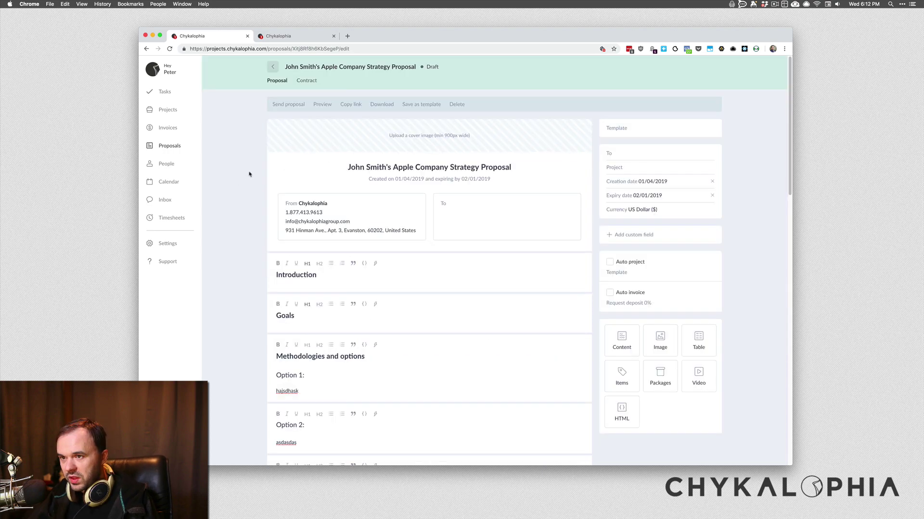
left_click(323, 104)
scroll(324, 245, "down", 15)
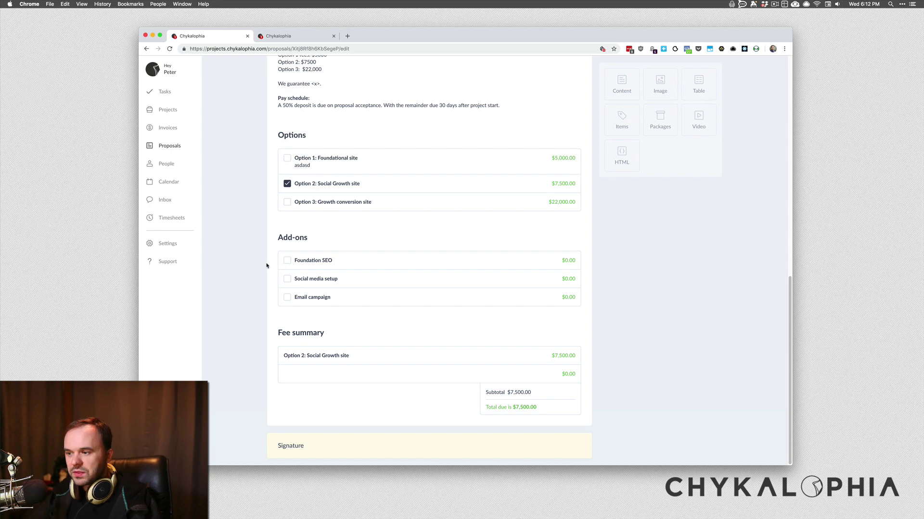
scroll(277, 271, "up", 15)
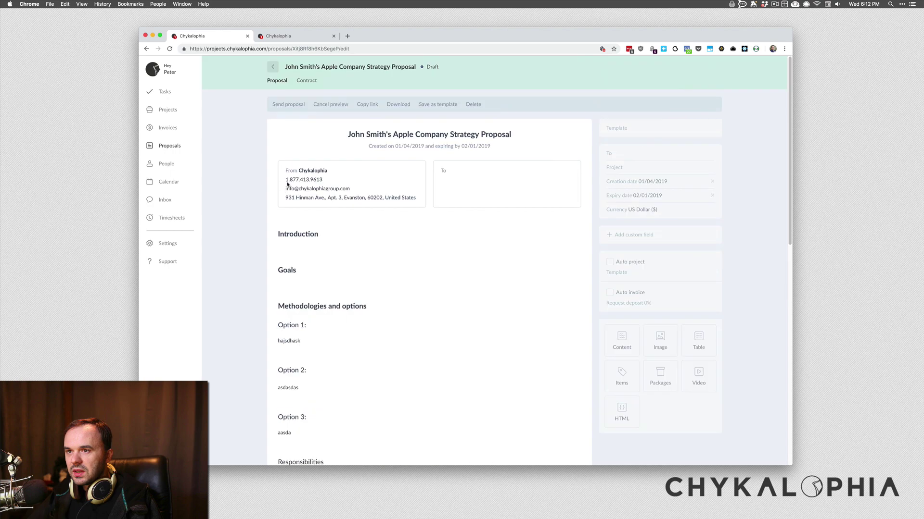
left_click(331, 104)
Insert an HTML block between Add-ons and Fee summary containing a div with a 1px solid red border and the text "HELLO THERE".
scroll(427, 303, "down", 8)
scroll(427, 303, "down", 5)
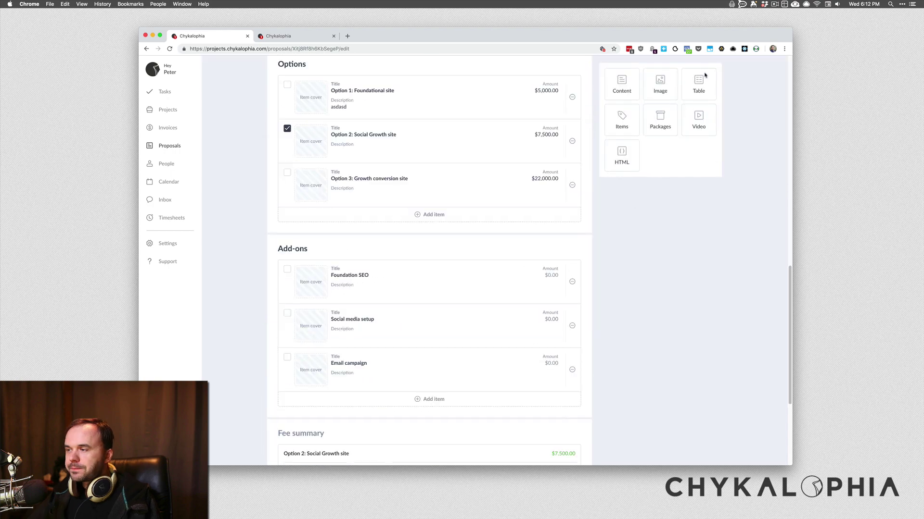
left_click_drag(626, 153, 325, 333)
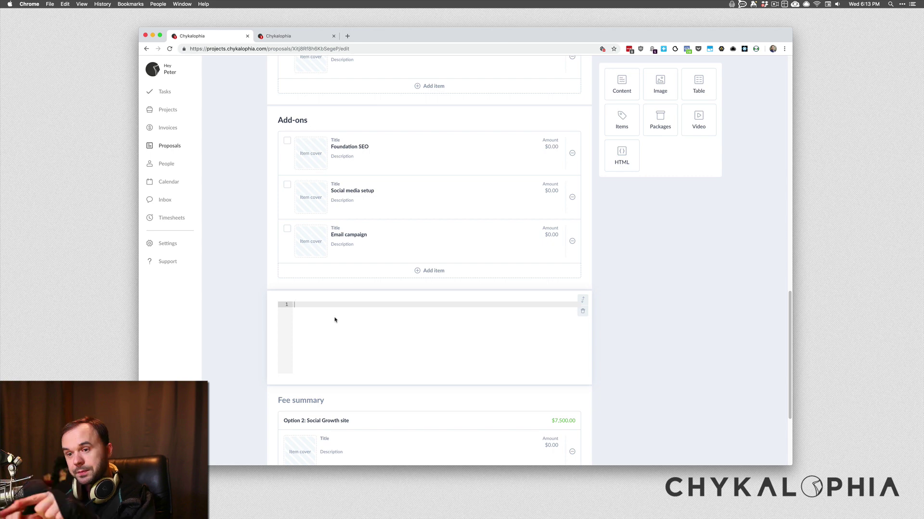
type("<div")
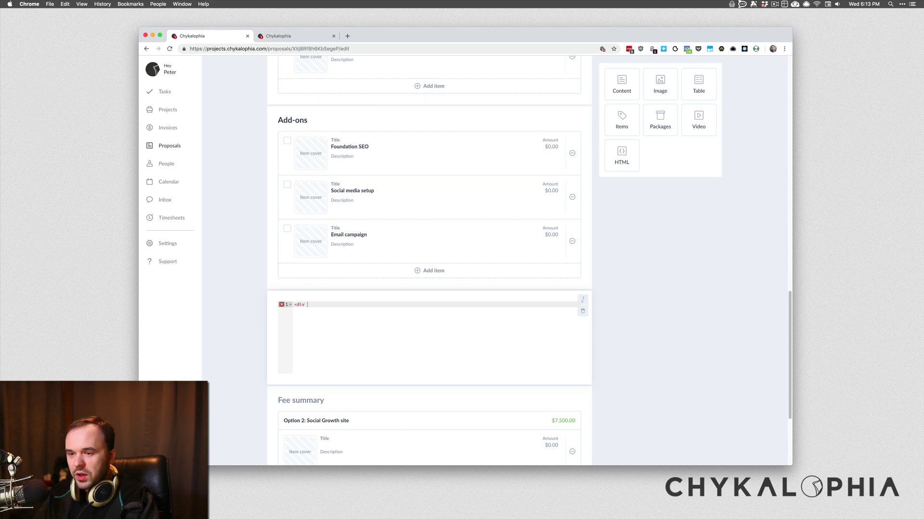
type(" style=")
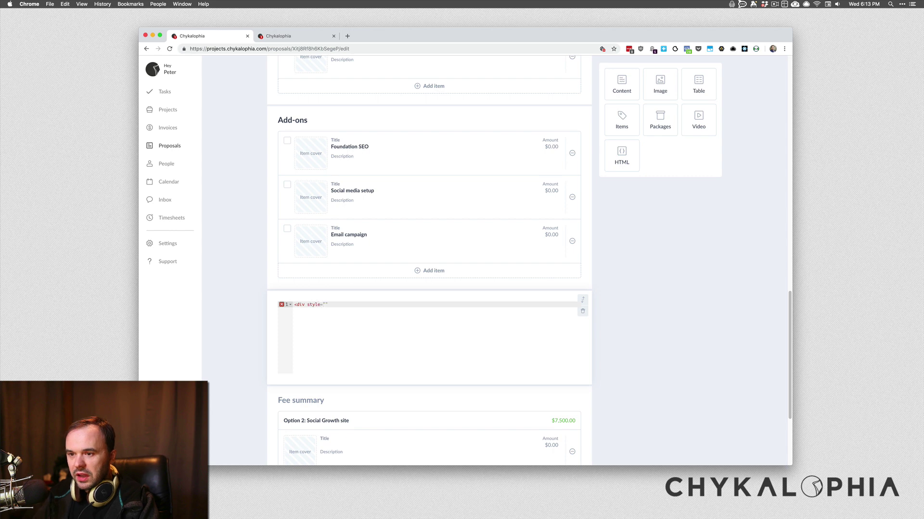
type("\"border: 1")
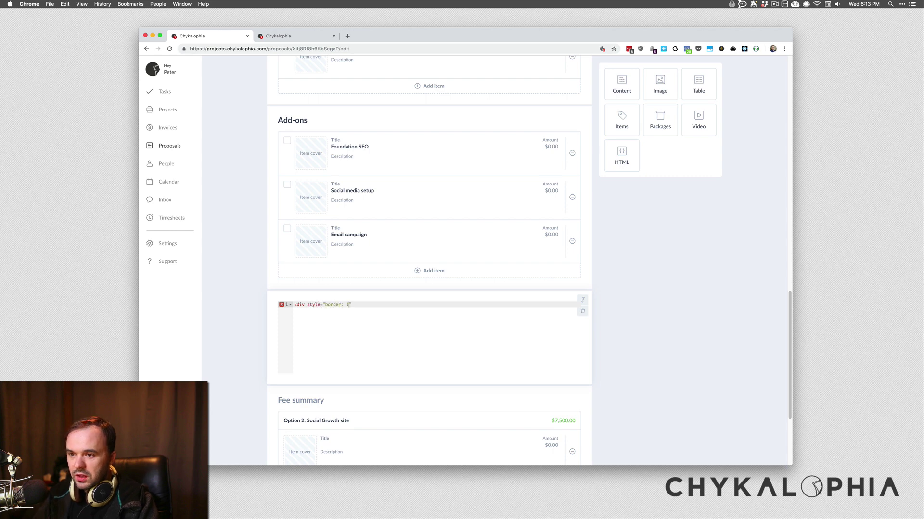
type("px solid red")
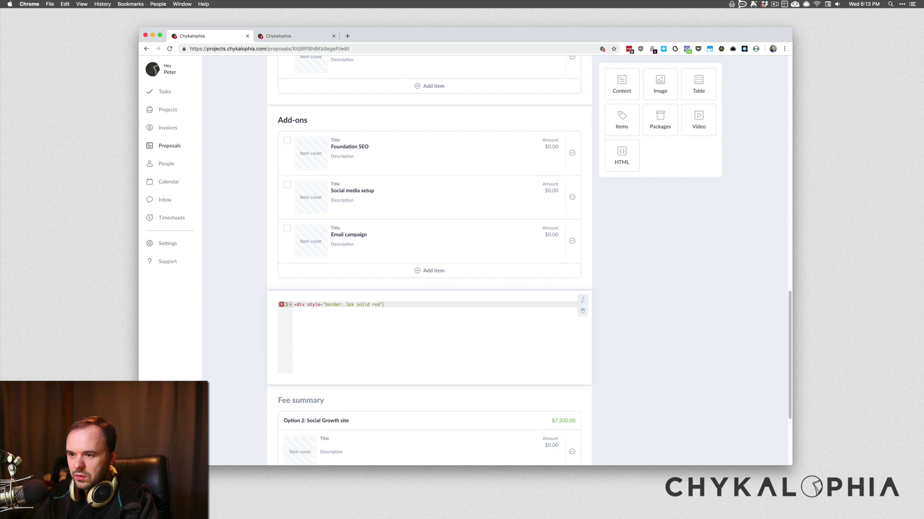
type(";\"")
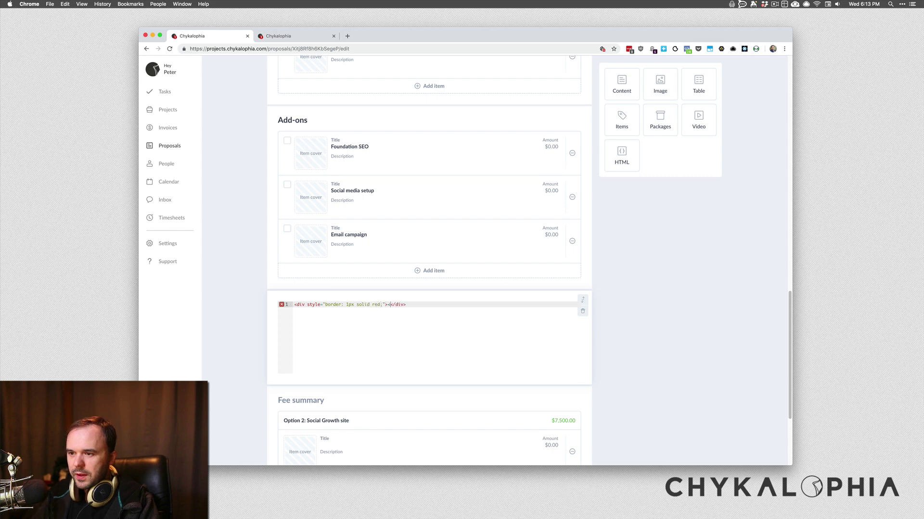
type(">HELLO THERE")
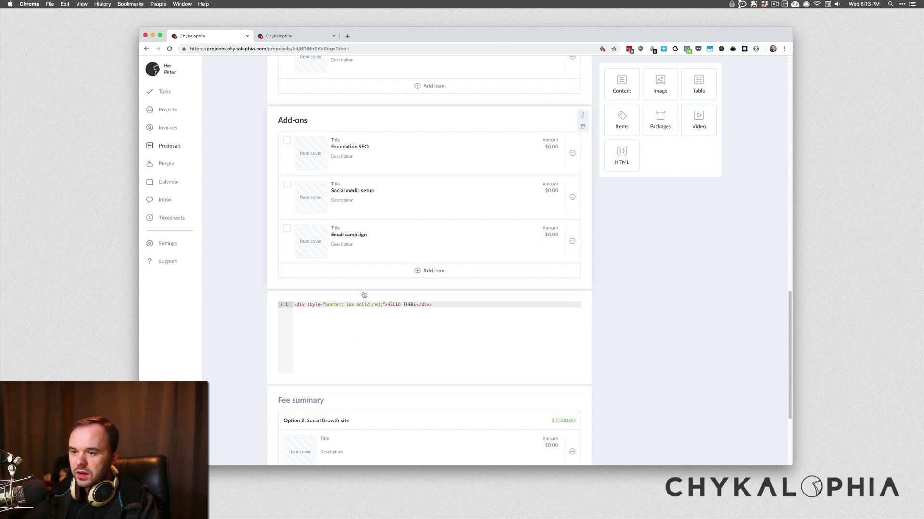
Add "background-color: gray;" to the inline style of the HELLO THERE div.
left_click(384, 305)
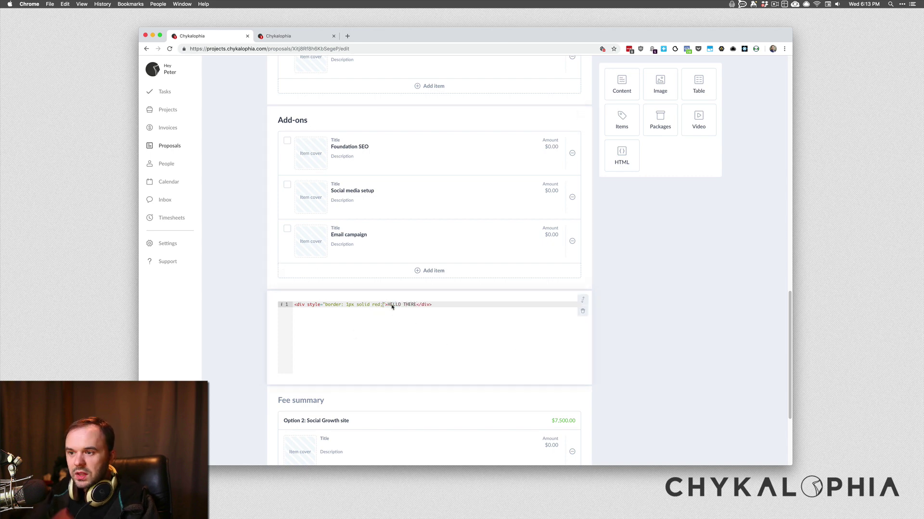
type("backgoru")
key("BackSpace")
key("BackSpace")
type("und-color: ")
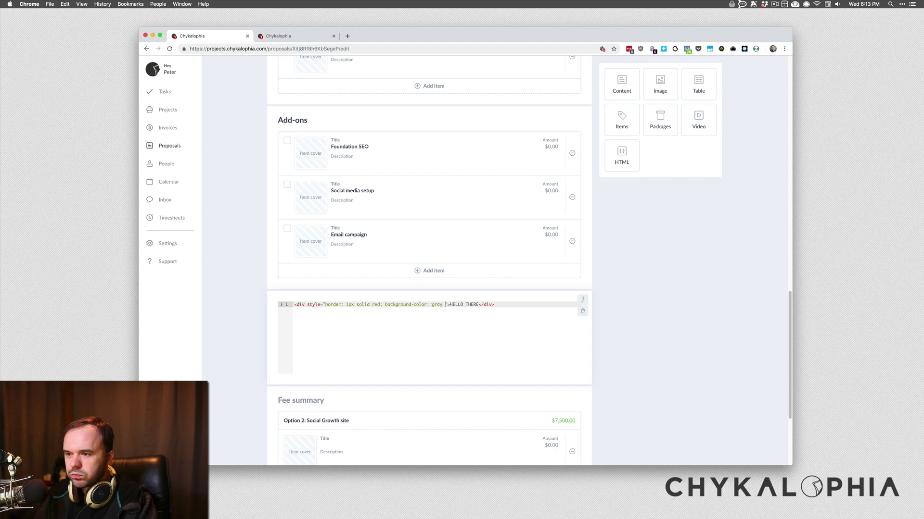
type("gray")
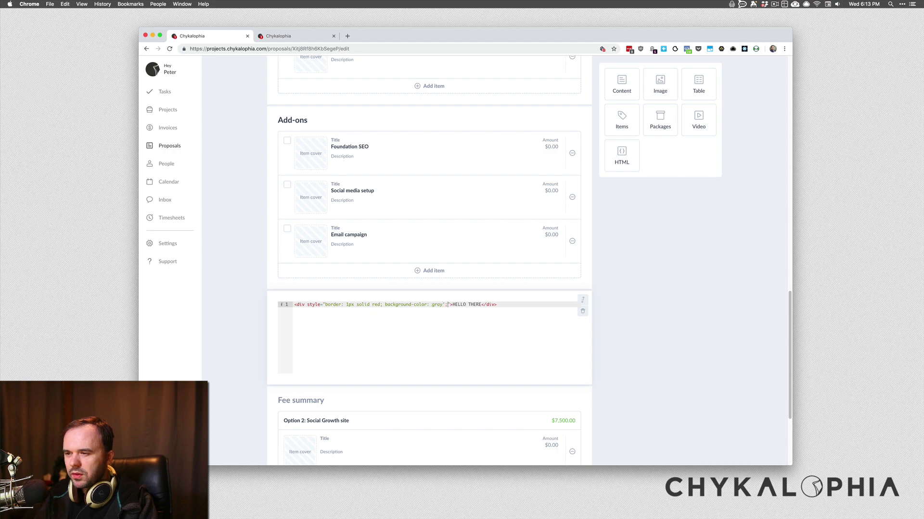
type(";")
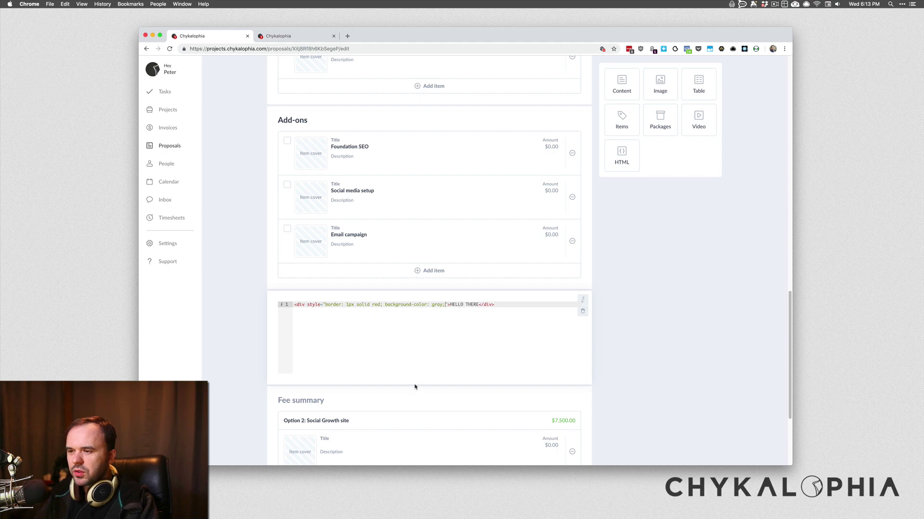
Preview the proposal and check how the HTML block renders between the add-ons and the fee summary.
scroll(415, 387, "up", 20)
left_click(329, 105)
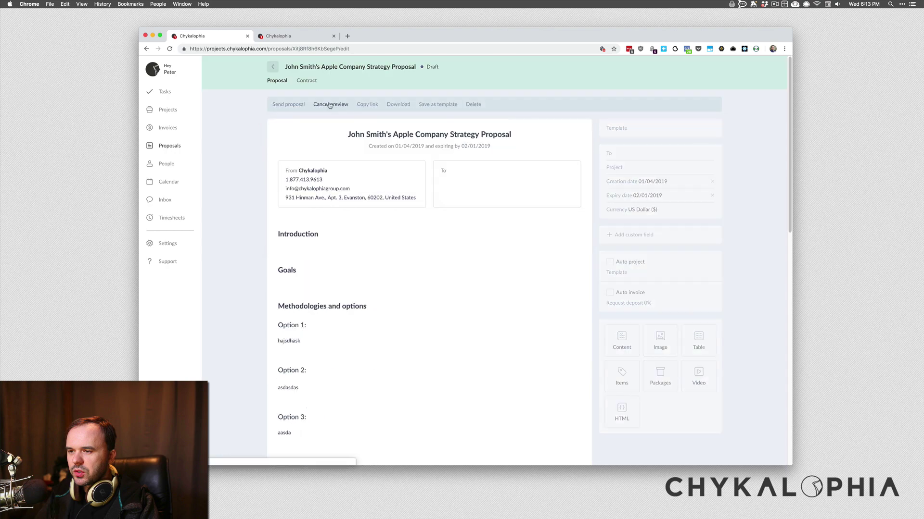
scroll(251, 169, "down", 10)
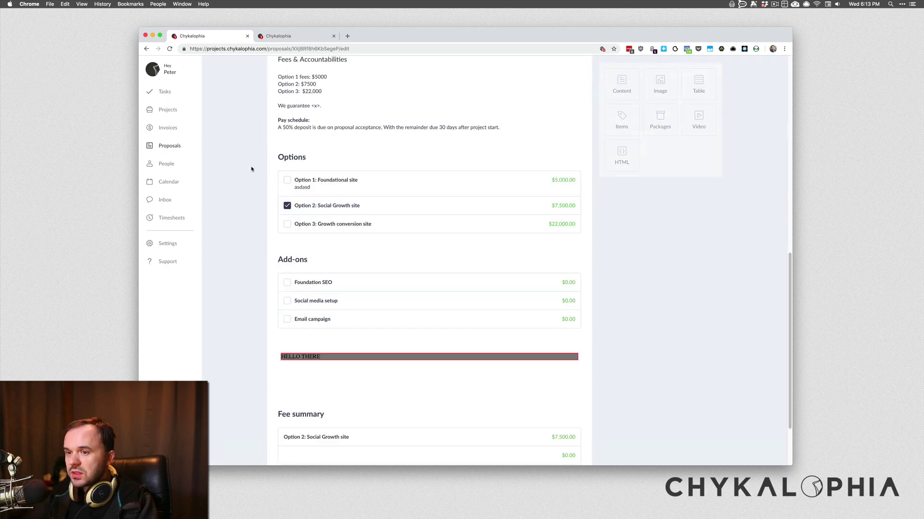
scroll(349, 298, "down", 2)
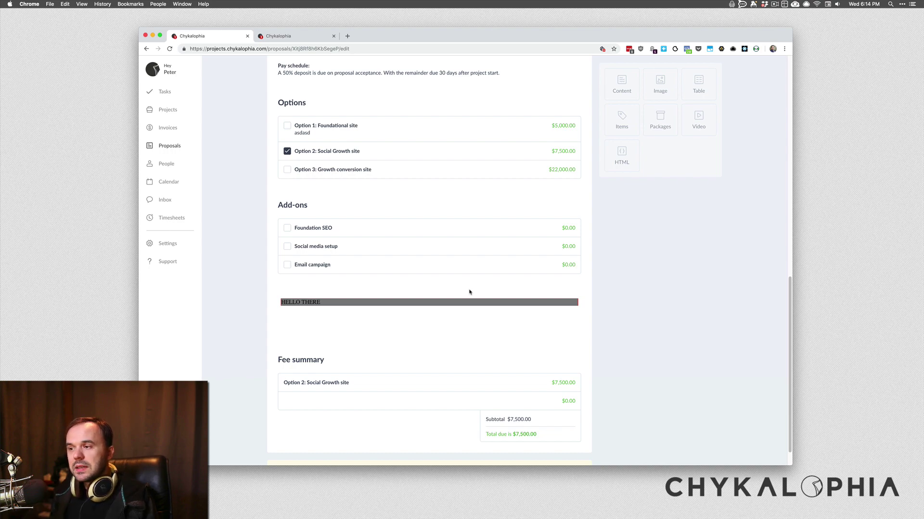
Review the previewed proposal's sections from Introduction through Methodologies, Responsibilities and Fees to the selectable options.
scroll(469, 292, "up", 15)
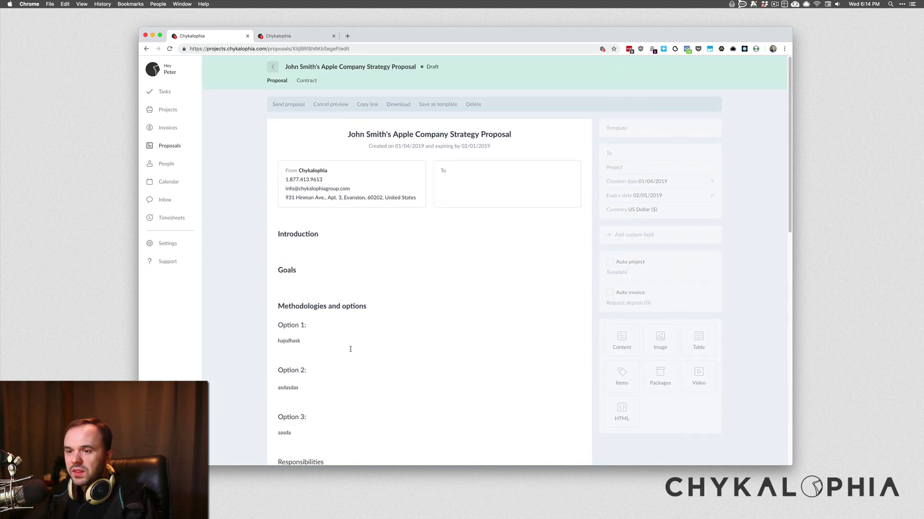
left_click_drag(351, 349, 284, 239)
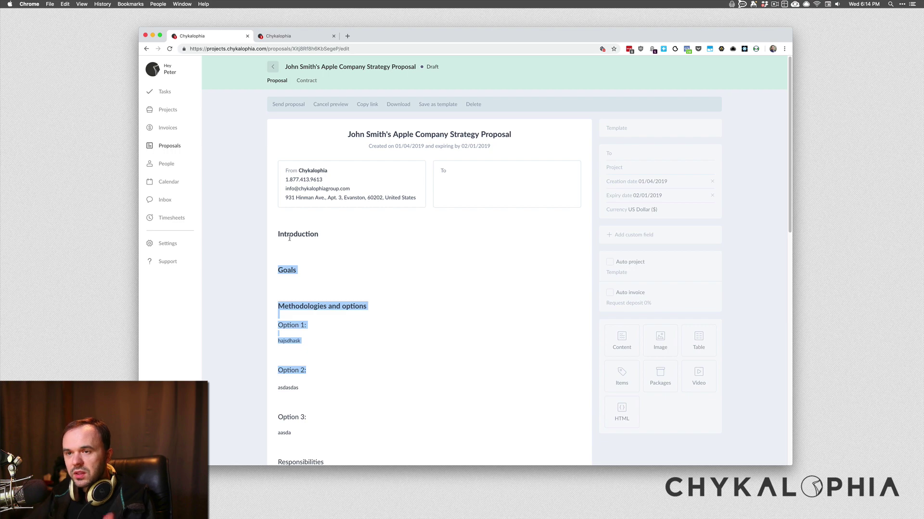
scroll(289, 237, "down", 2)
left_click(322, 263)
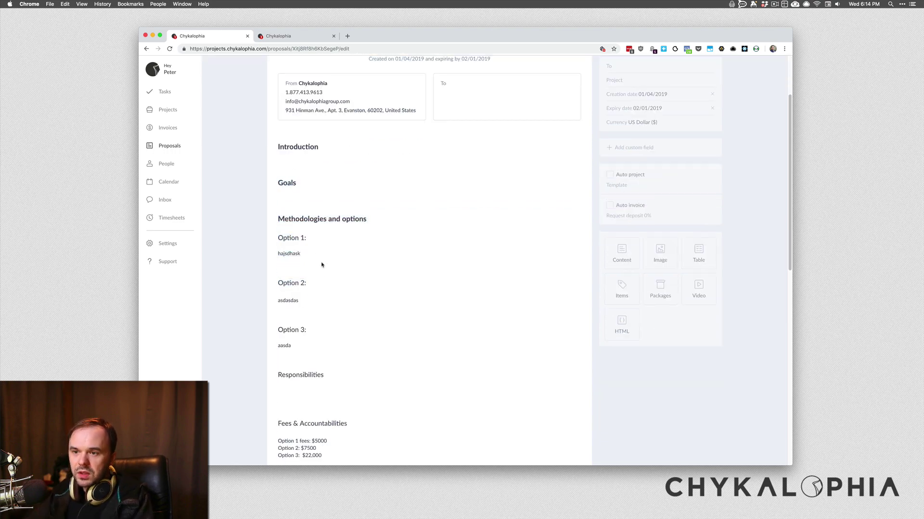
scroll(340, 264, "down", 1)
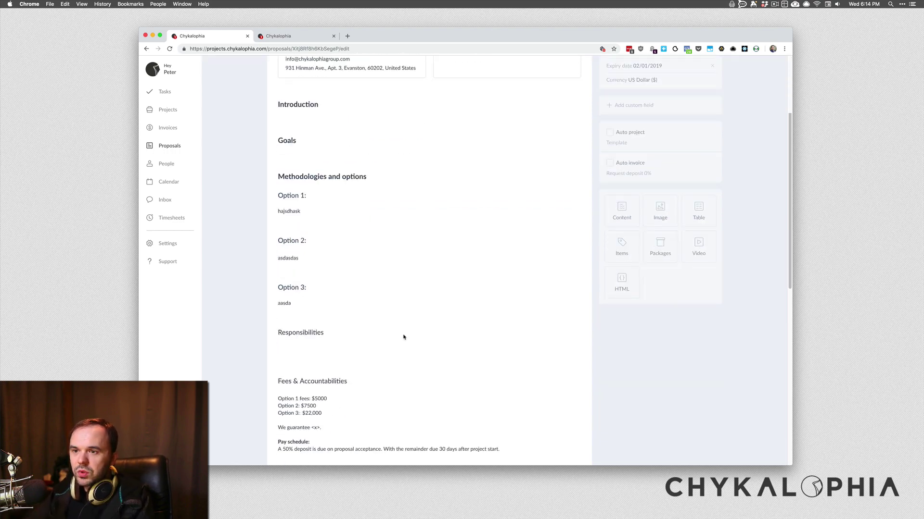
left_click_drag(404, 336, 271, 152)
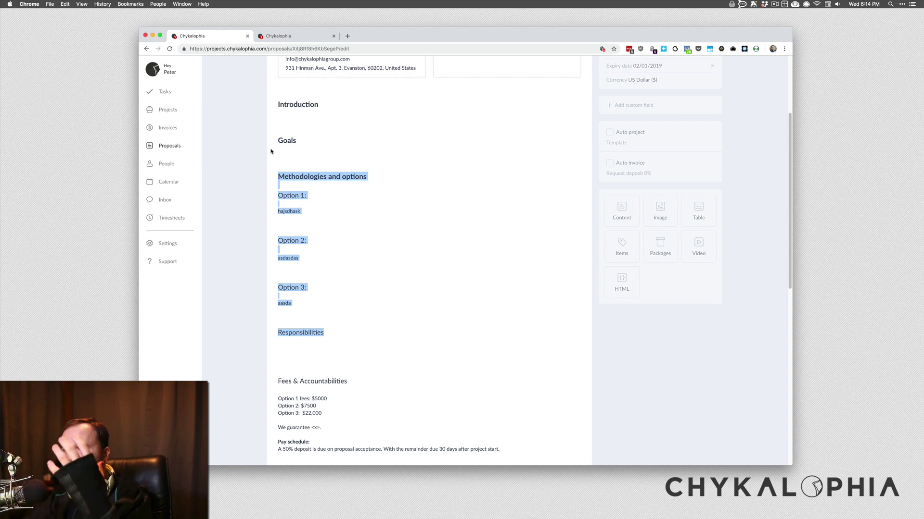
scroll(279, 177, "down", 9)
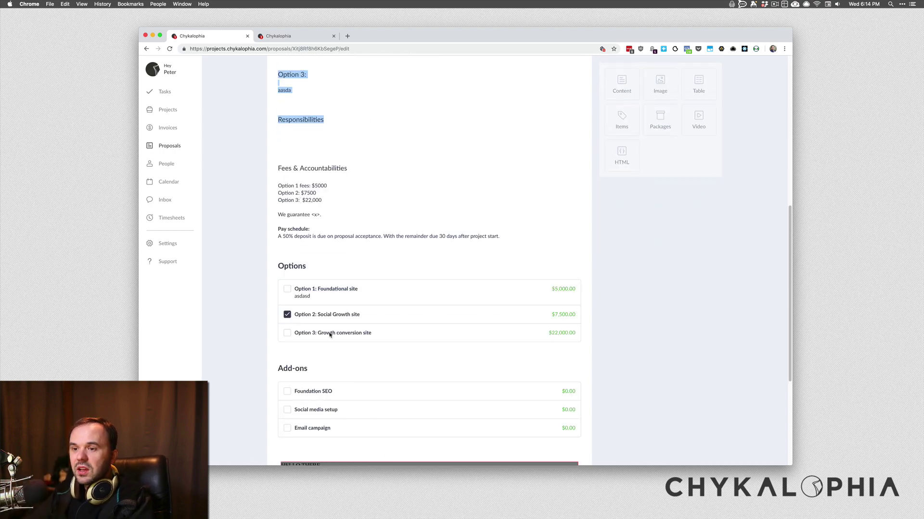
Check the add-ons, HELLO THERE block and fee summary in the proposal preview, and exit the preview.
left_click_drag(359, 321, 293, 287)
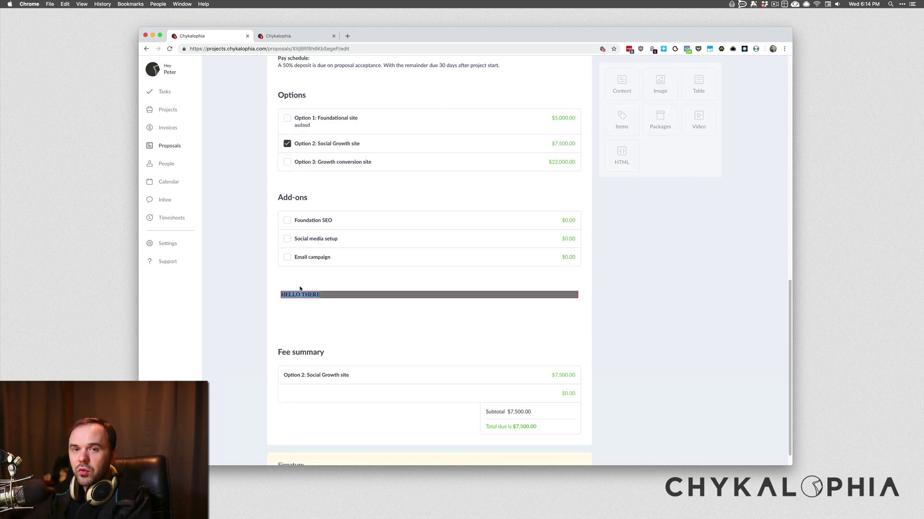
left_click(320, 294)
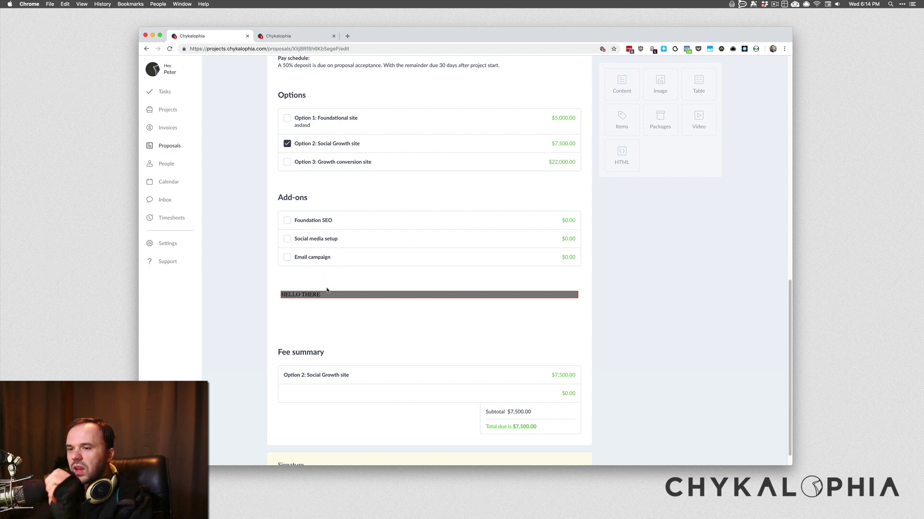
scroll(333, 294, "up", 10)
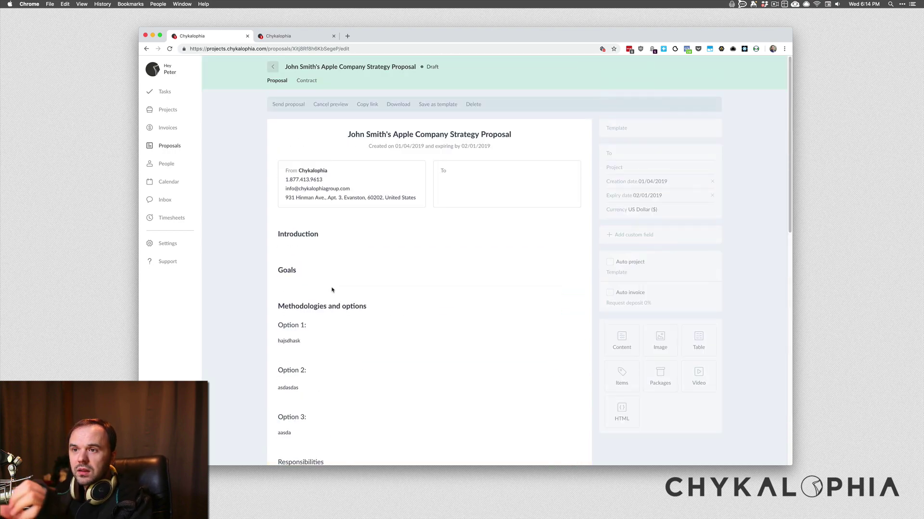
left_click(323, 105)
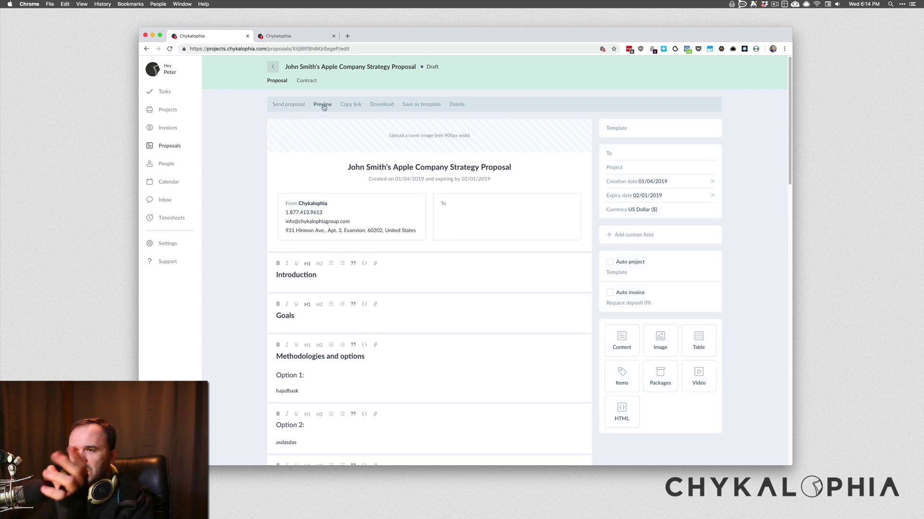
Delete the HELLO THERE HTML block between Add-ons and Fee summary from the proposal.
scroll(279, 221, "down", 15)
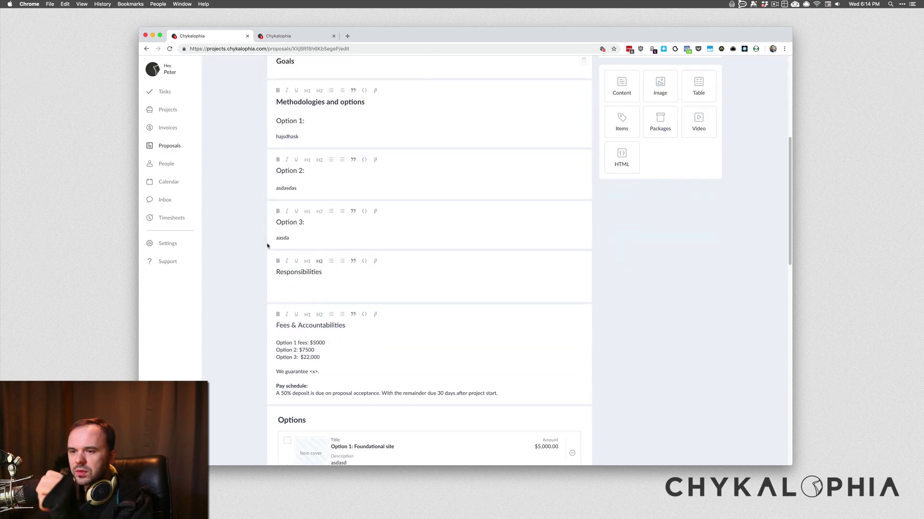
left_click_drag(519, 274, 280, 266)
left_click(438, 275)
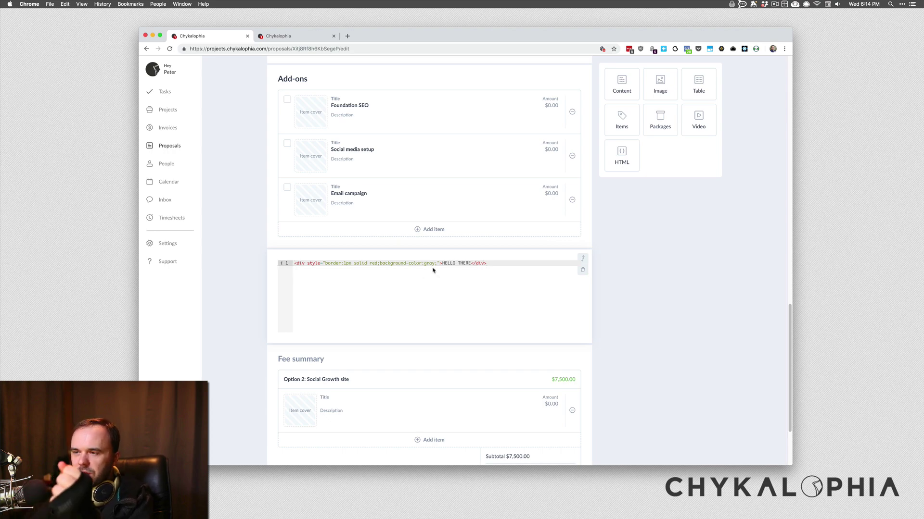
scroll(372, 280, "up", 15)
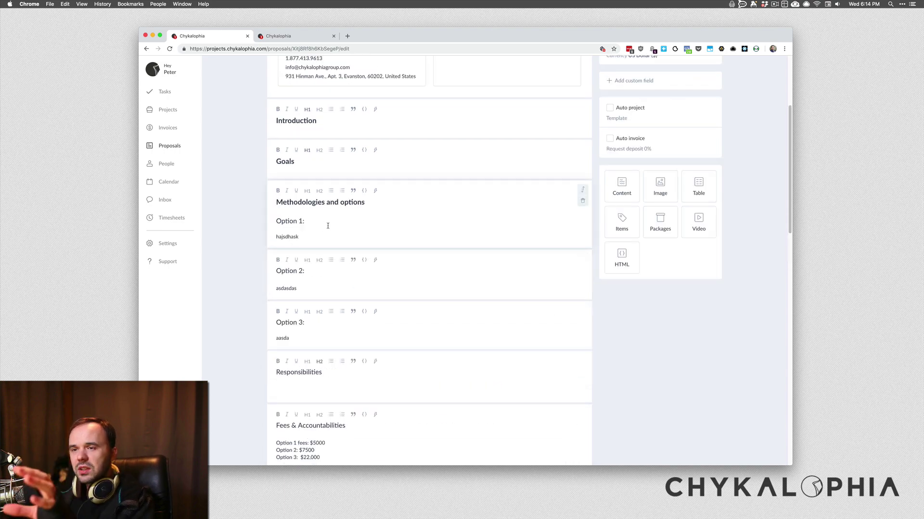
scroll(325, 216, "up", 5)
scroll(325, 214, "down", 3)
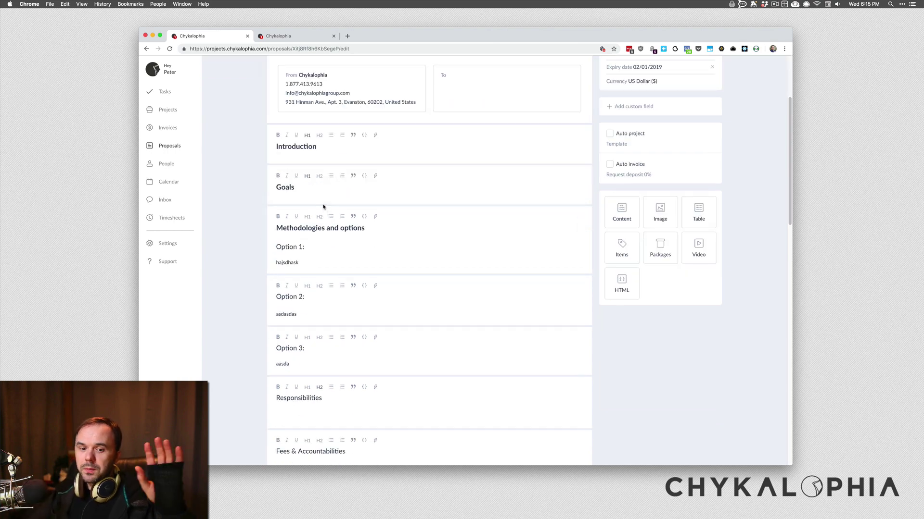
scroll(319, 201, "down", 15)
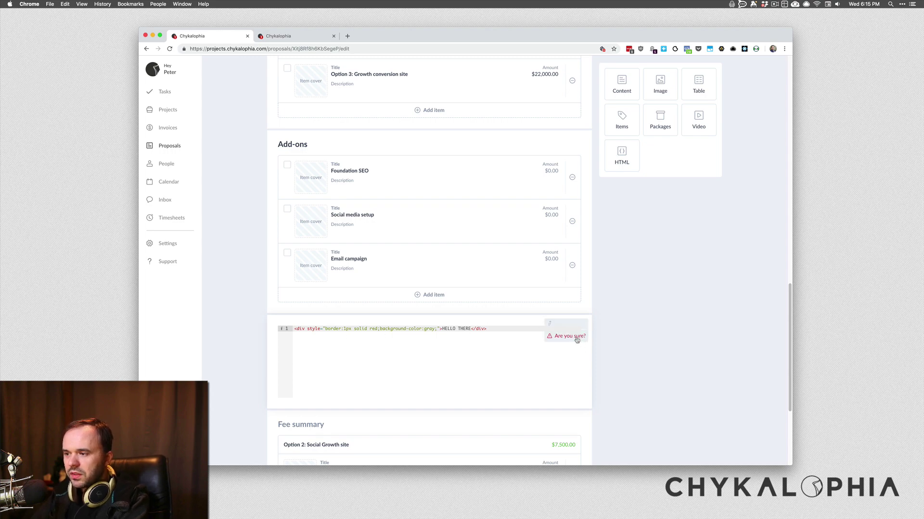
left_click(582, 336)
scroll(609, 333, "up", 20)
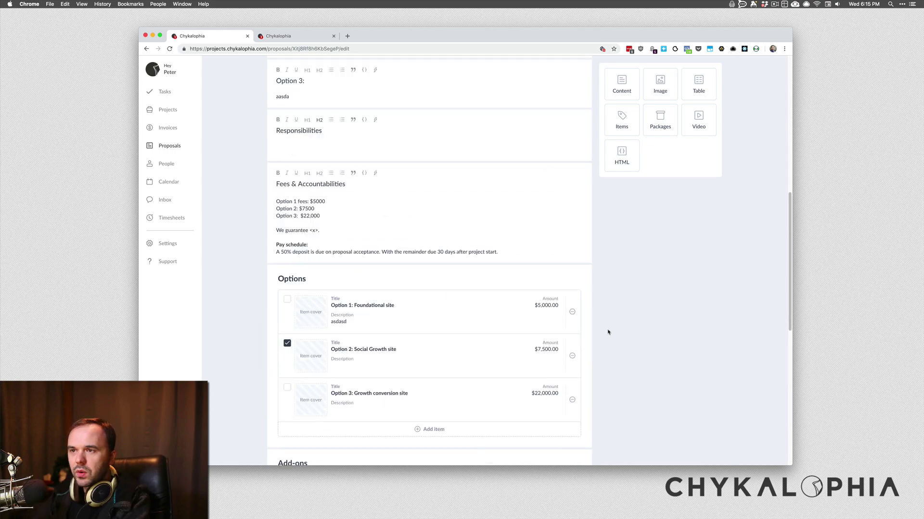
Examine the proposal's Contract page with its empty text block and signature area, comparing it with the Proposal page.
left_click(307, 81)
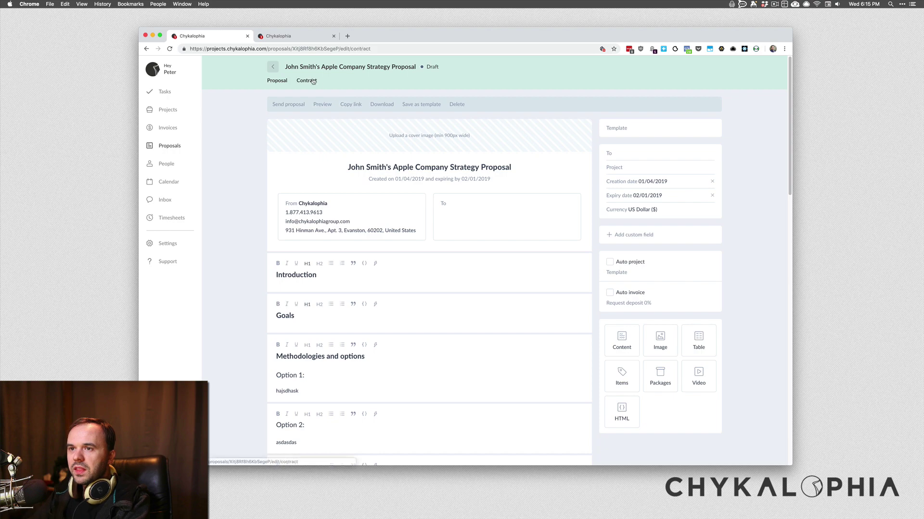
left_click(317, 143)
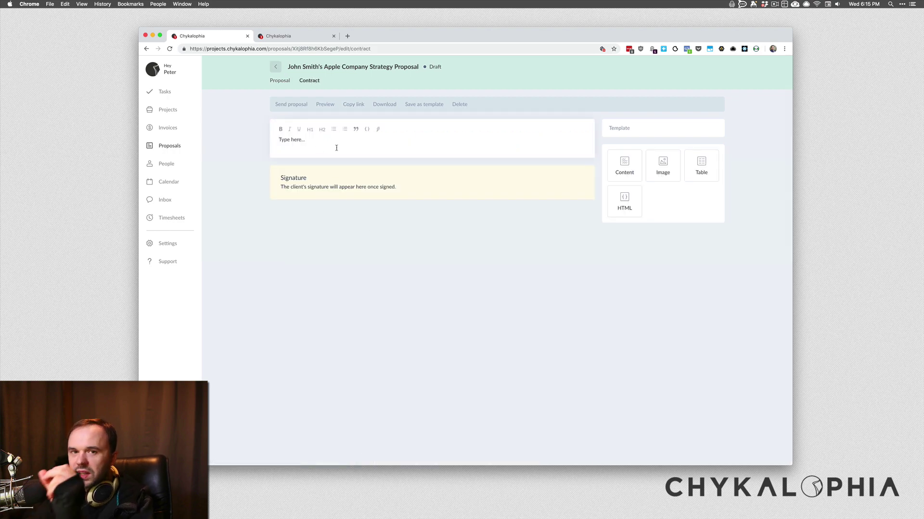
left_click(281, 80)
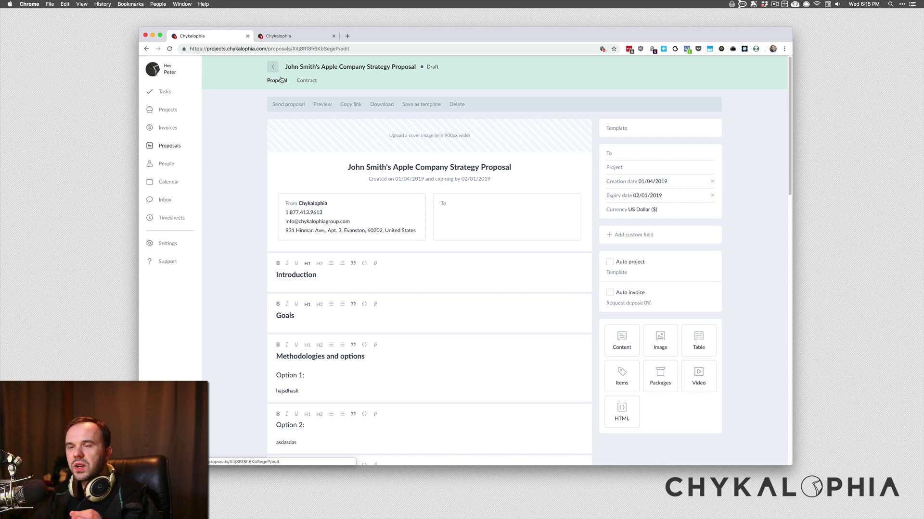
left_click(311, 80)
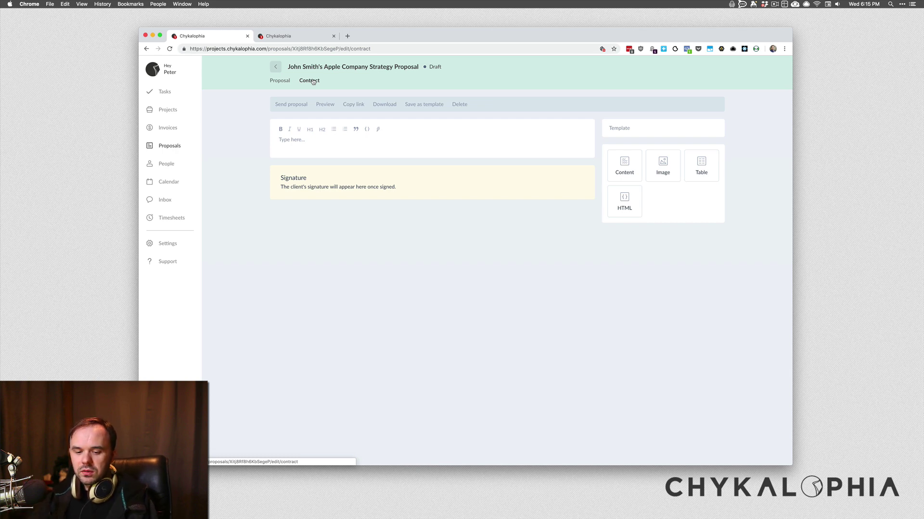
left_click(284, 144)
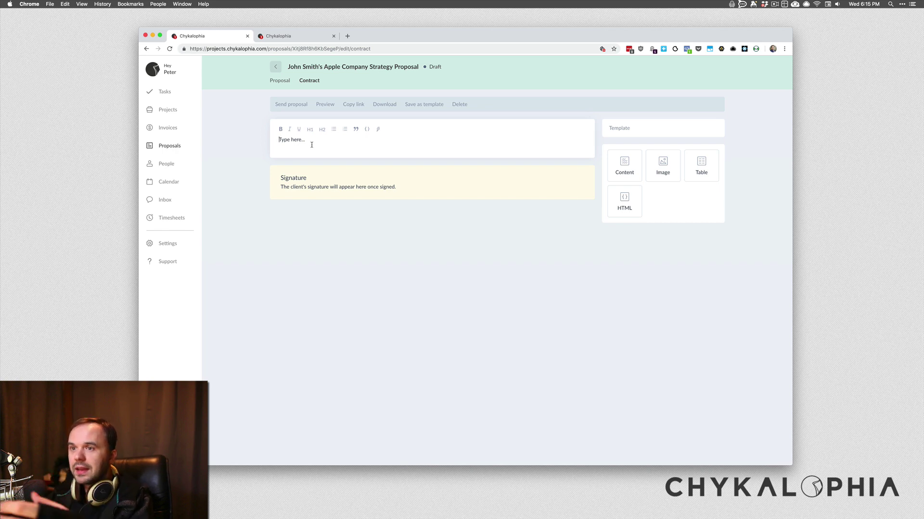
left_click(274, 80)
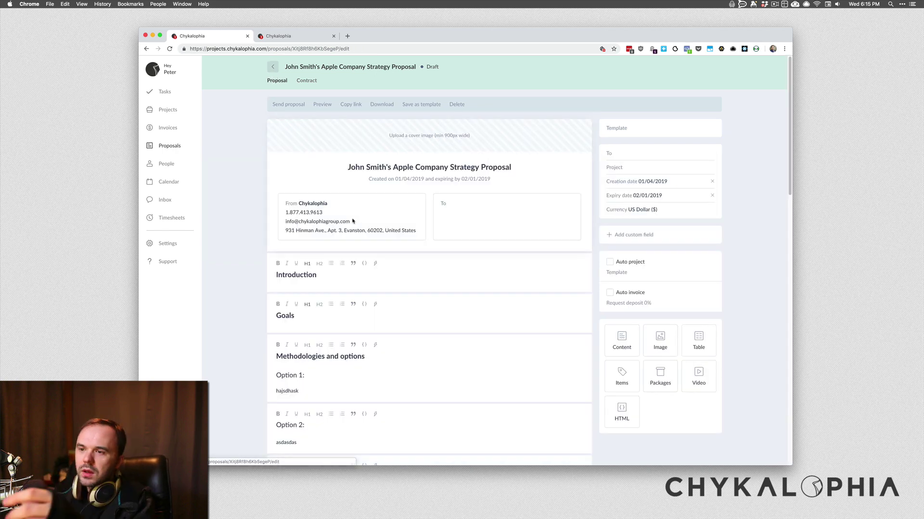
left_click(306, 80)
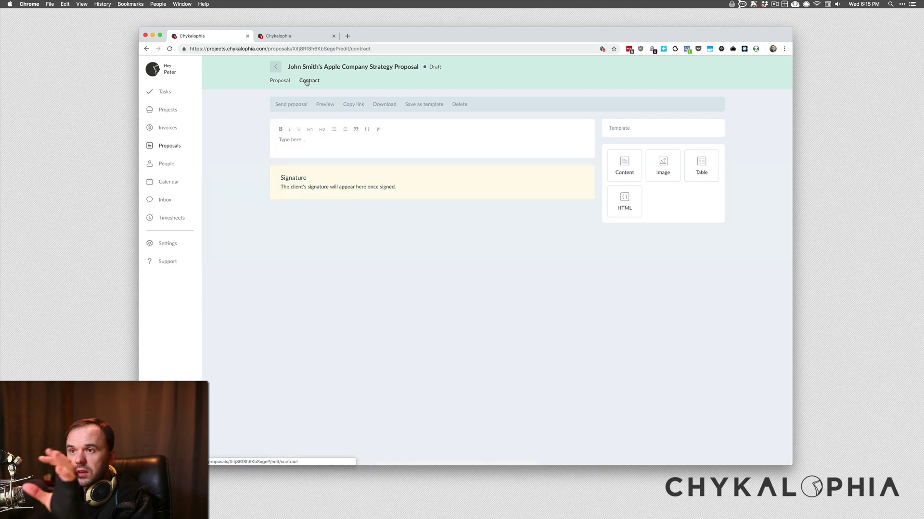
left_click(304, 140)
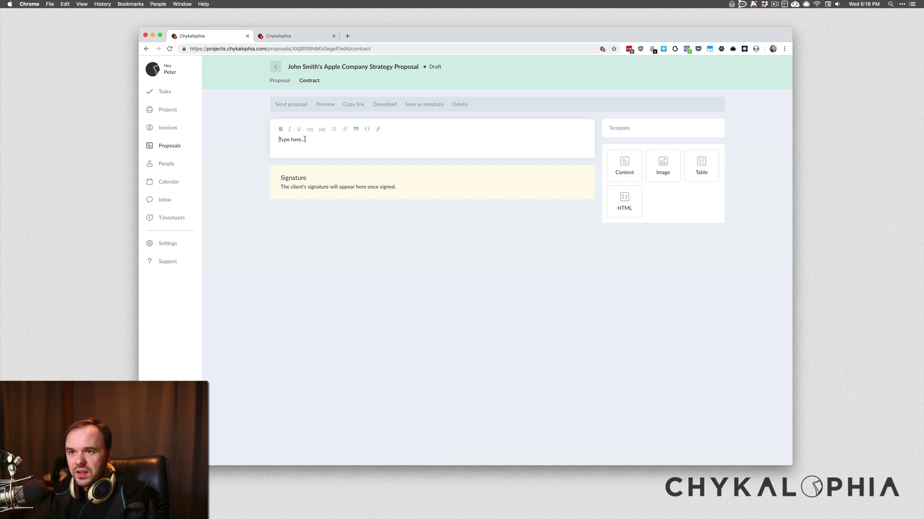
Return to the Proposal page and review its sections from the introduction down to the options and add-ons.
left_click(290, 88)
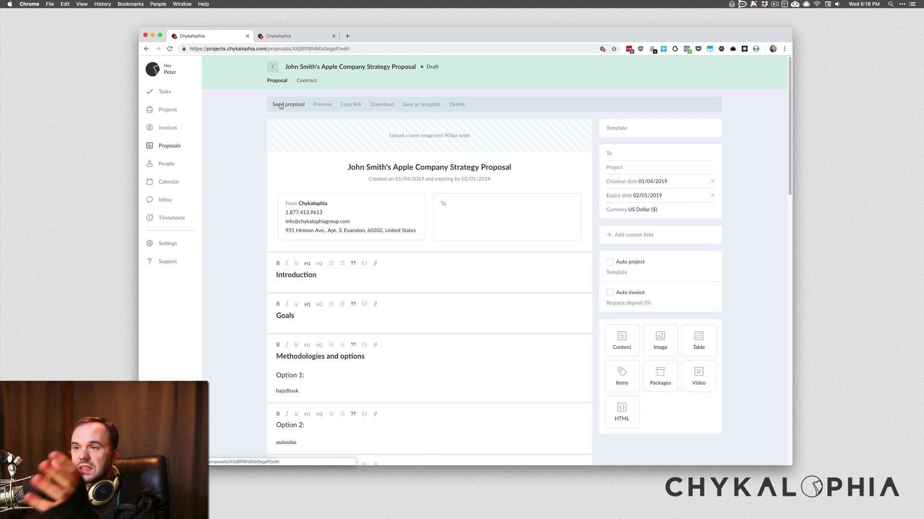
scroll(258, 154, "down", 3)
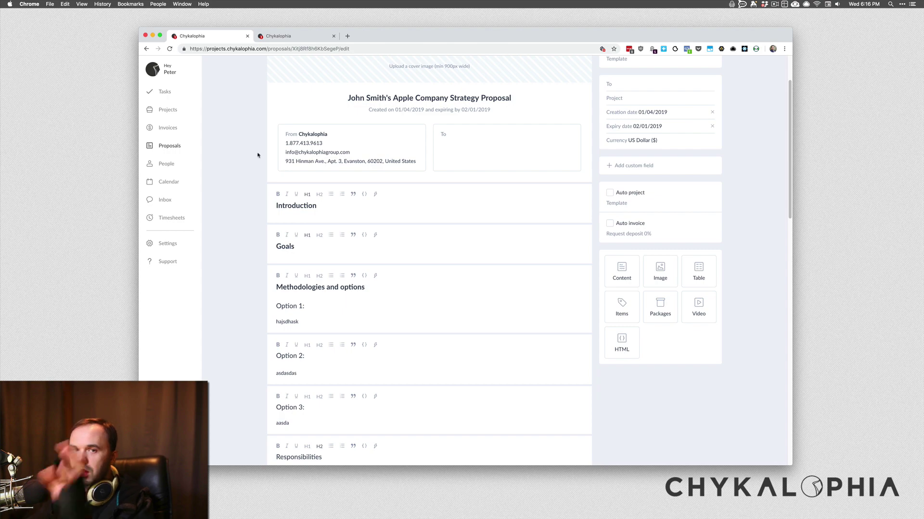
scroll(264, 165, "down", 5)
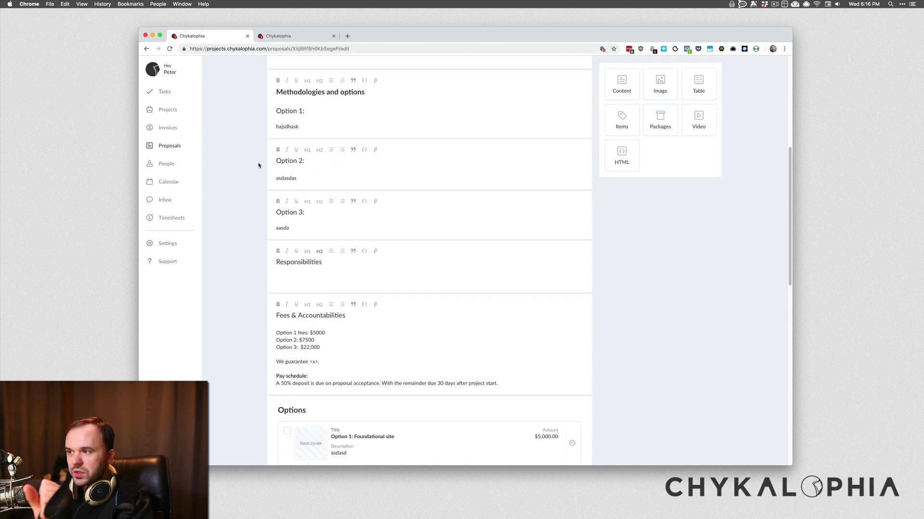
scroll(264, 168, "down", 10)
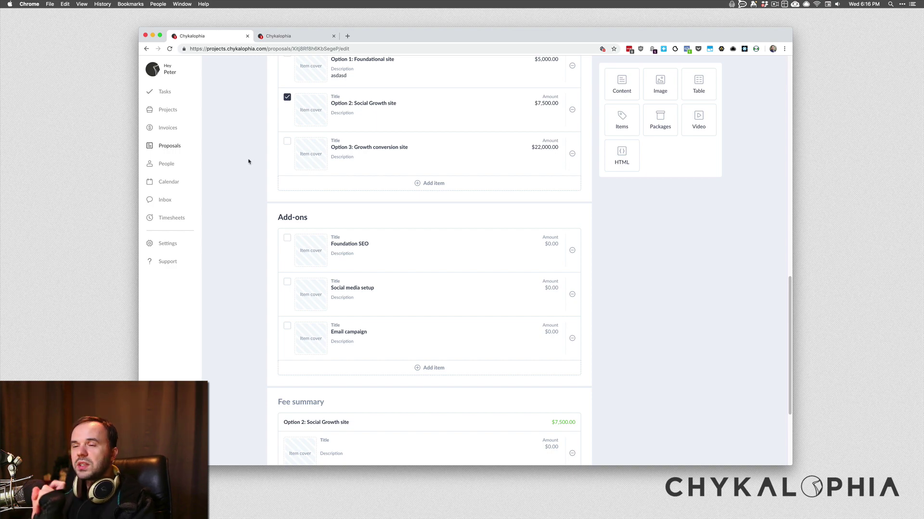
scroll(250, 160, "up", 2)
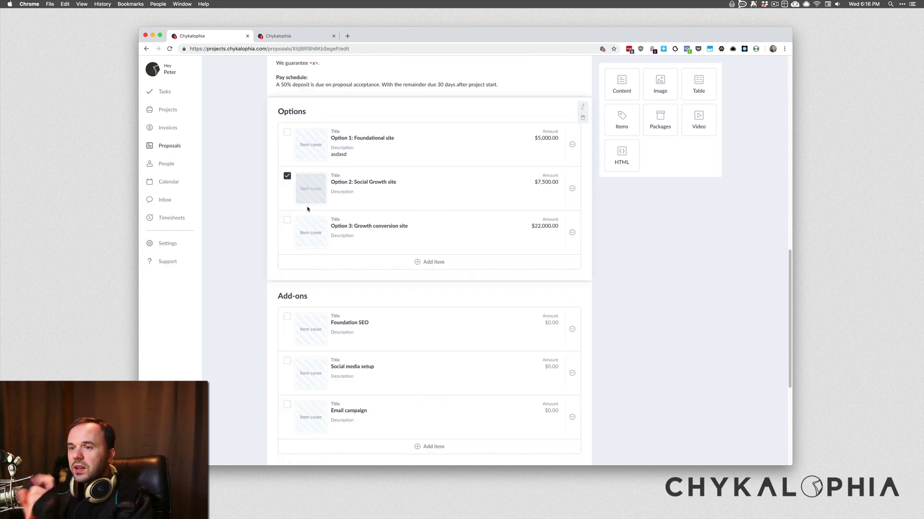
In the second browser tab, open the second proposal in the Proposals list and look through its content.
left_click(282, 37)
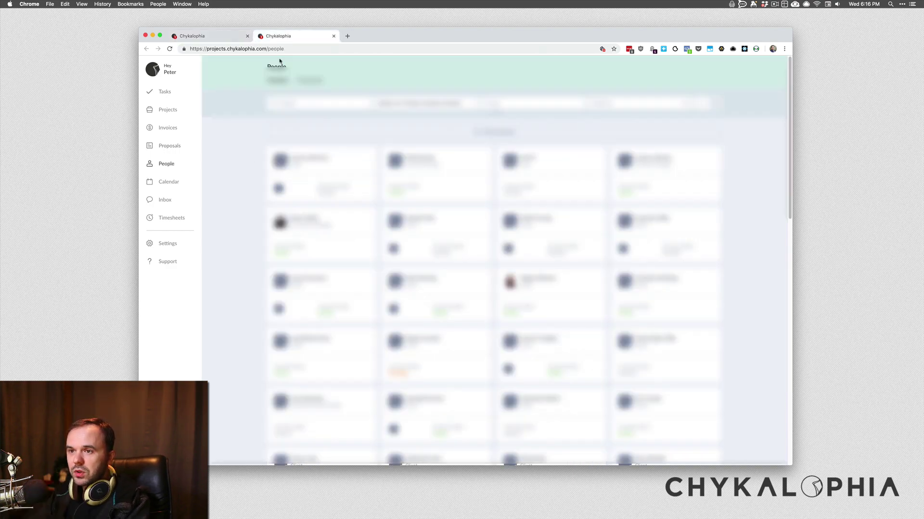
left_click(176, 109)
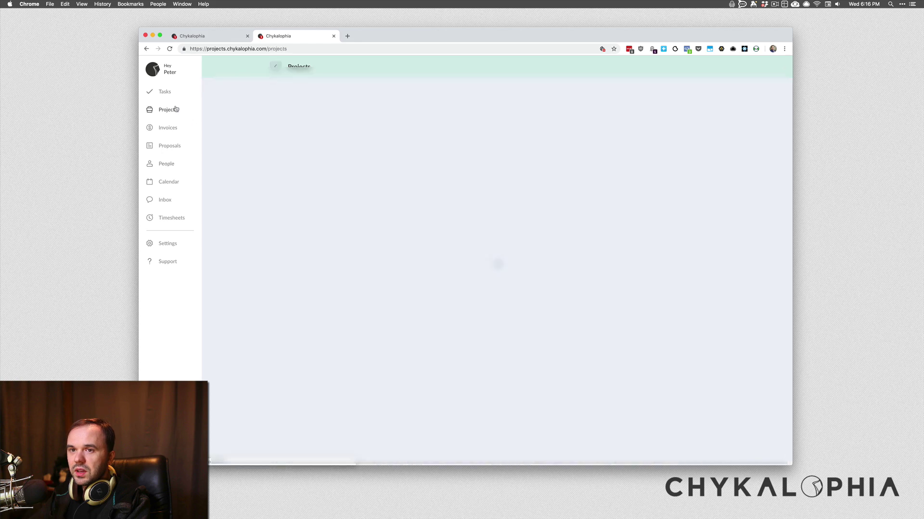
left_click(175, 149)
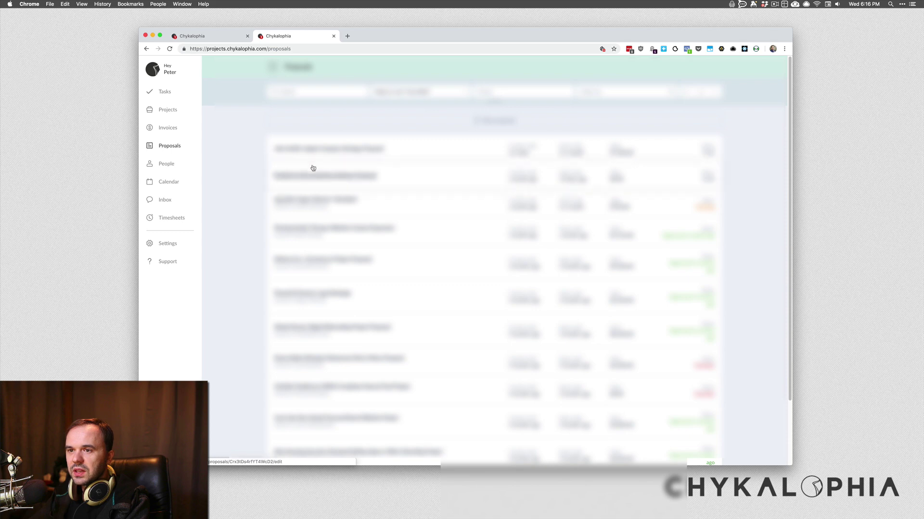
left_click(316, 150)
key("super+Left")
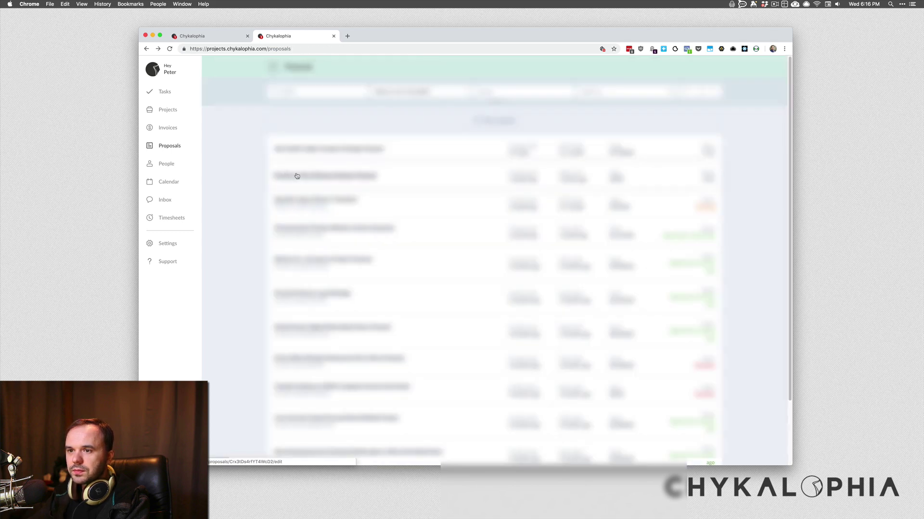
left_click(293, 176)
scroll(240, 228, "down", 20)
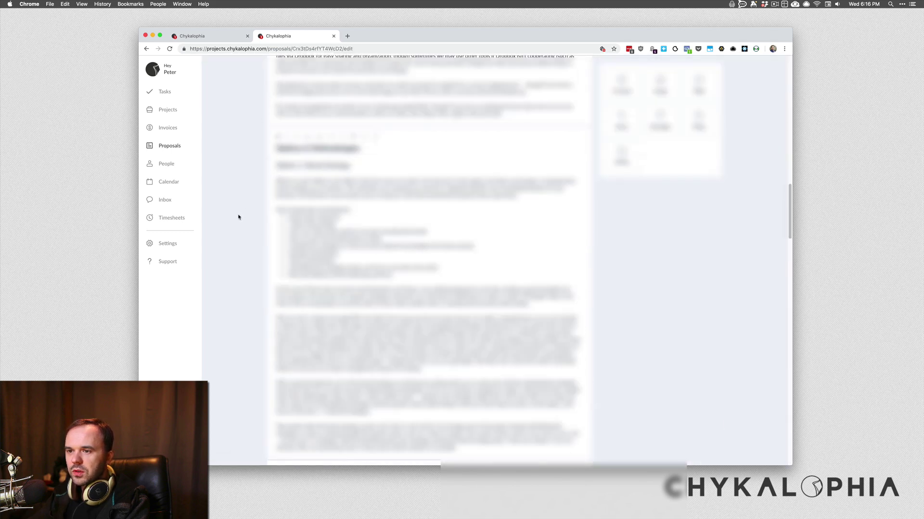